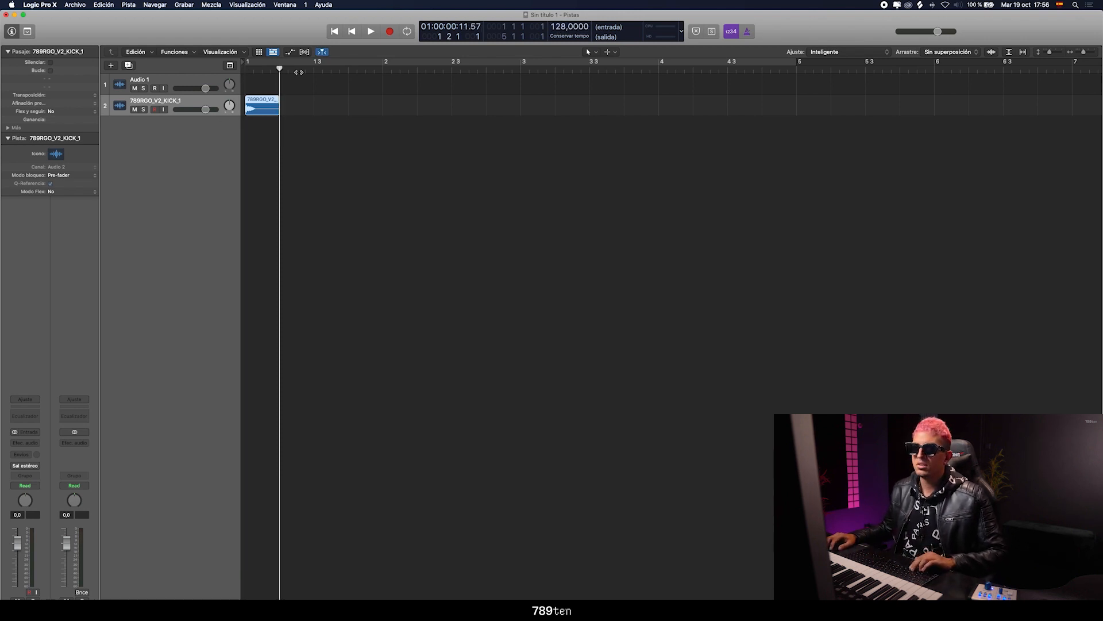
Repeat the kick region on every beat up to bar 5 and play it back from the start
key("super+r")
key("super+r")
key("super+r")
key("super+r")
key("super+r")
key("super+r")
key("super+r")
key("super+r")
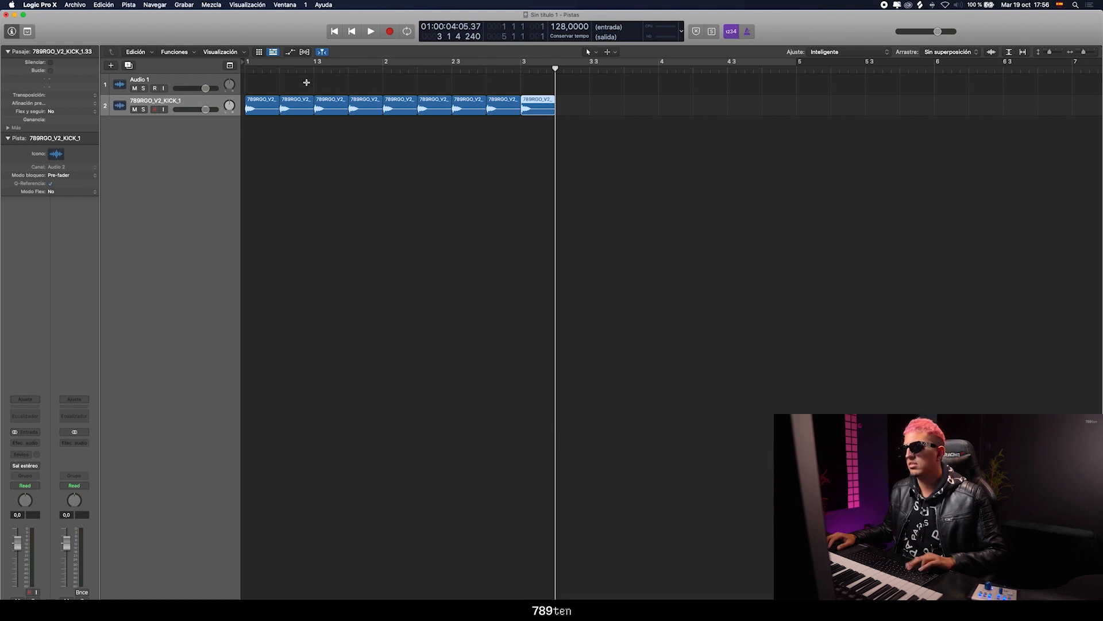
key("super+r")
key("super+r")
key("super+r")
key("super+r")
key("super+r")
key("super+r")
key("super+r")
key("Return")
key("space")
key("super+Left")
key("super+Left")
key("space")
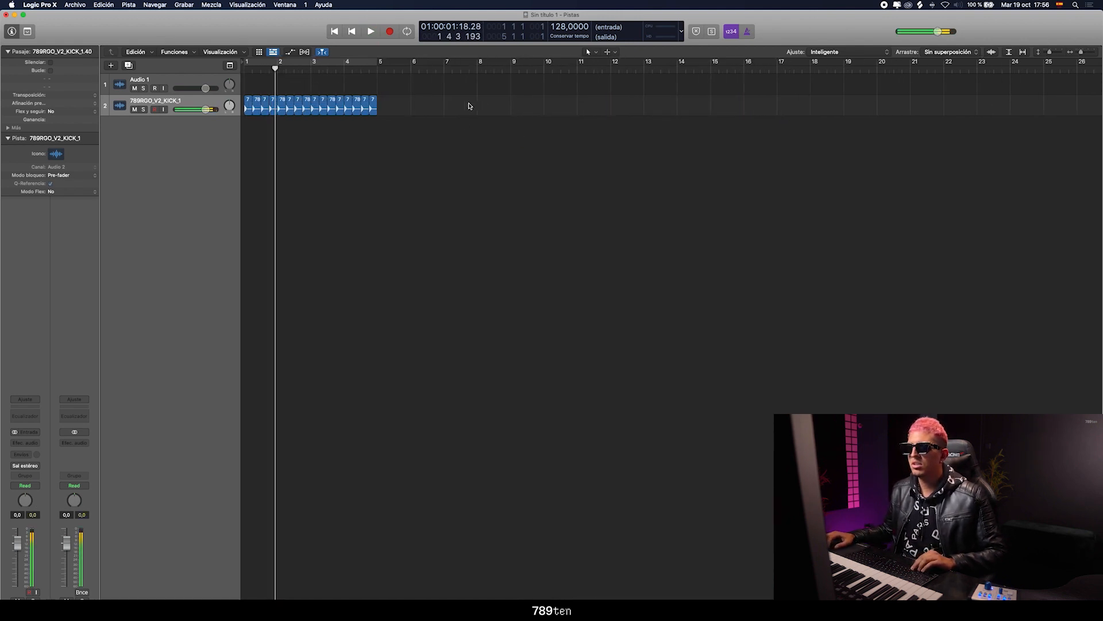
Repeat all the kick regions to extend the pattern to bar 9, and delete the empty Audio 1 track
key("super+a")
key("super+r")
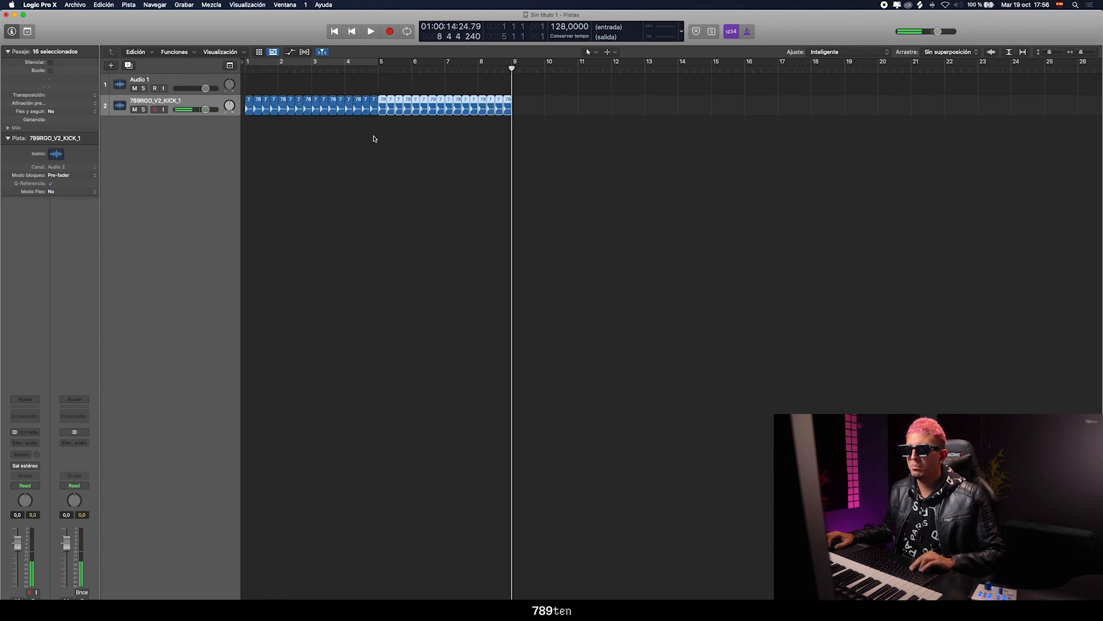
left_click(185, 79)
key("super+BackSpace")
left_click(187, 79)
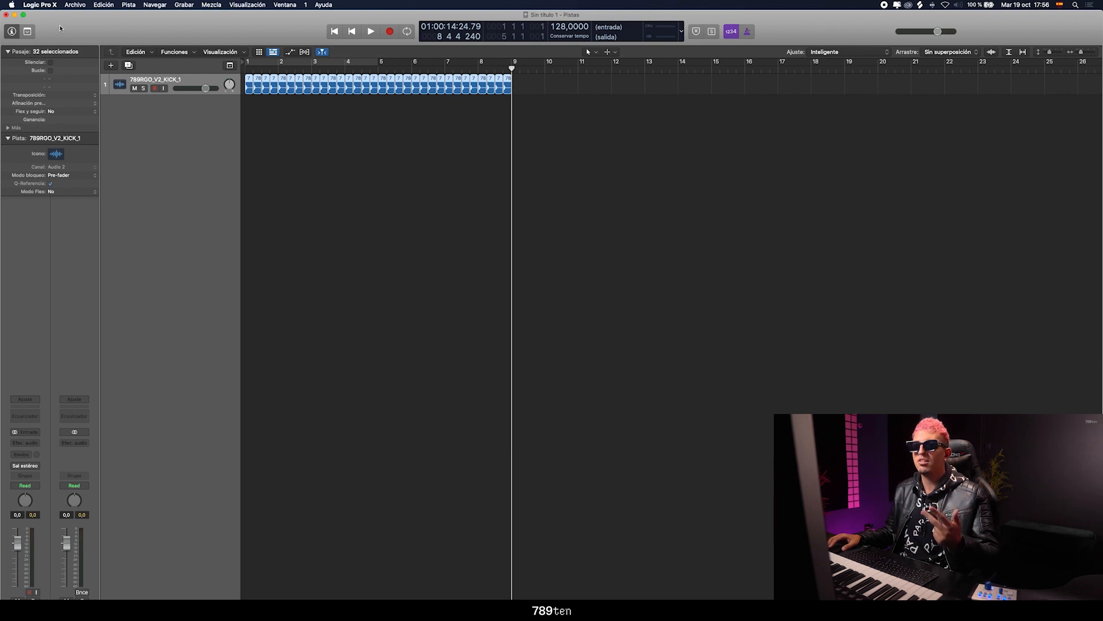
Play the kick pattern from the start with the cycle range enabled from bar 1 to bar 5
left_click_drag(342, 207, 378, 231)
key("Return")
key("space")
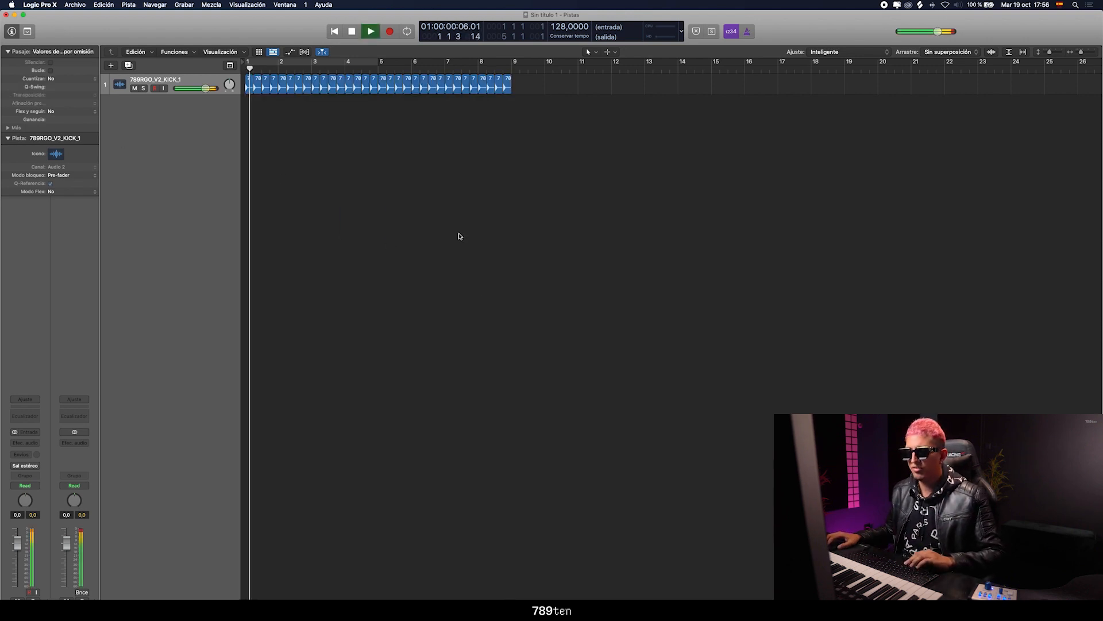
left_click(251, 63)
key("space")
Switch to Finder, open the CLAPS sample folder and add 789RGO_V2_CLAP_1.wav at bar 1 on a new track below the kick
key("ctrl+Up")
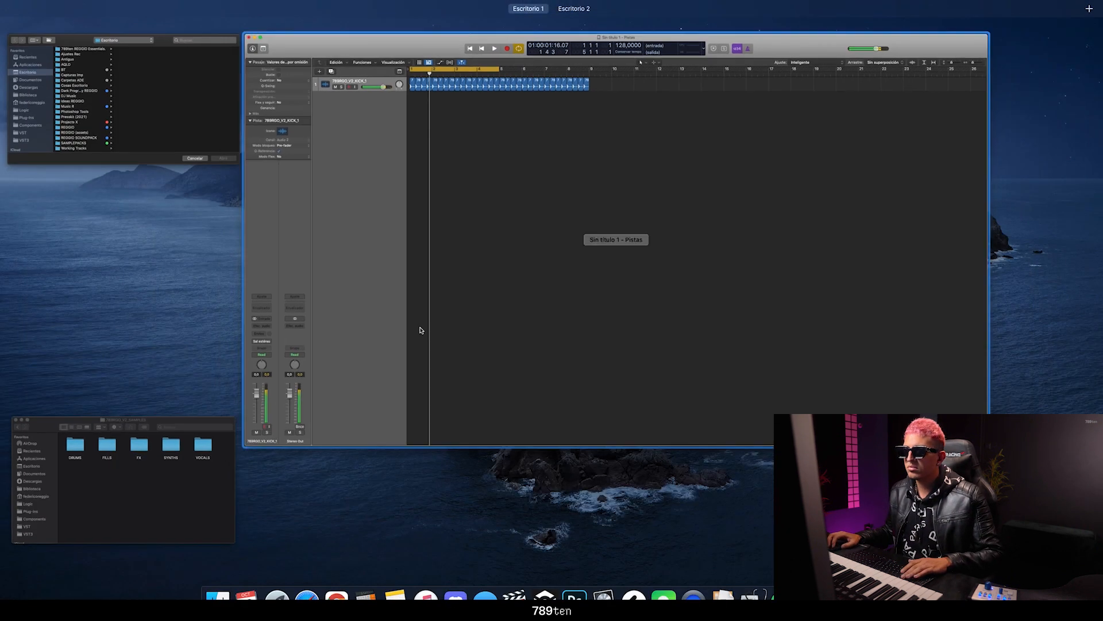
left_click(121, 477)
left_click(466, 251)
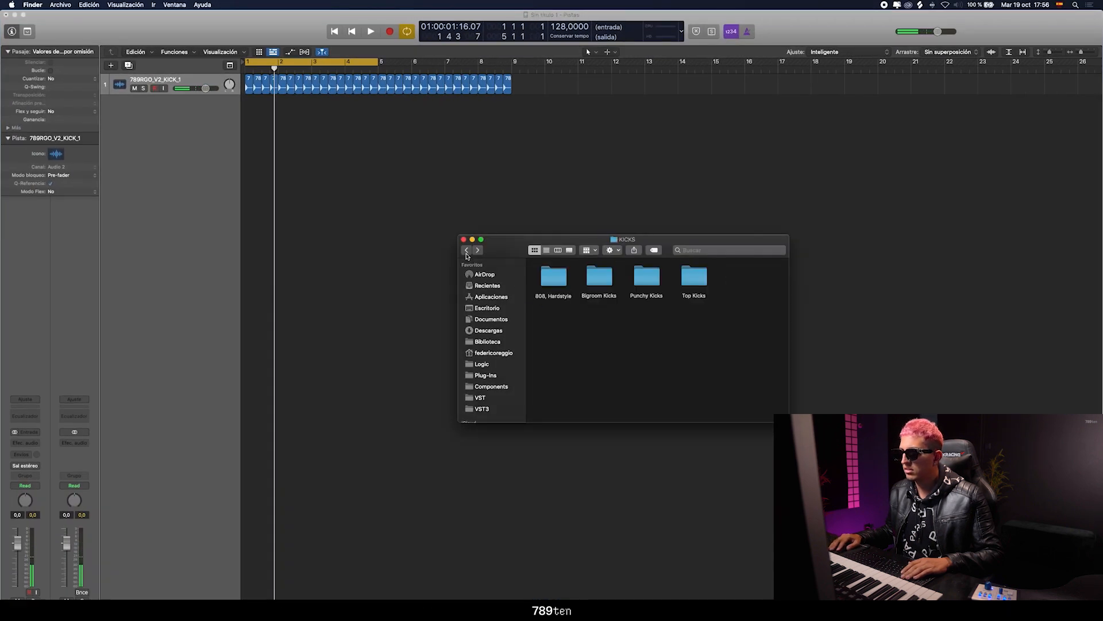
double_click(565, 287)
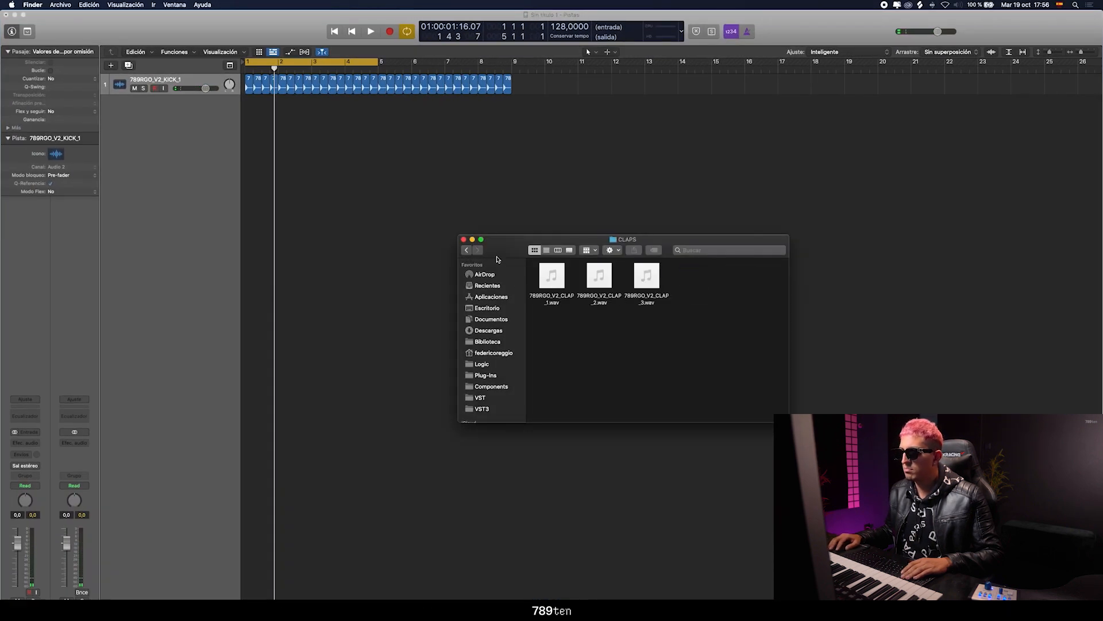
left_click(470, 251)
double_click(543, 282)
left_click(543, 283)
left_click_drag(551, 276, 252, 109)
Copy the clap region onto every beat from bar 1 through the first beat of bar 4
left_click(186, 103)
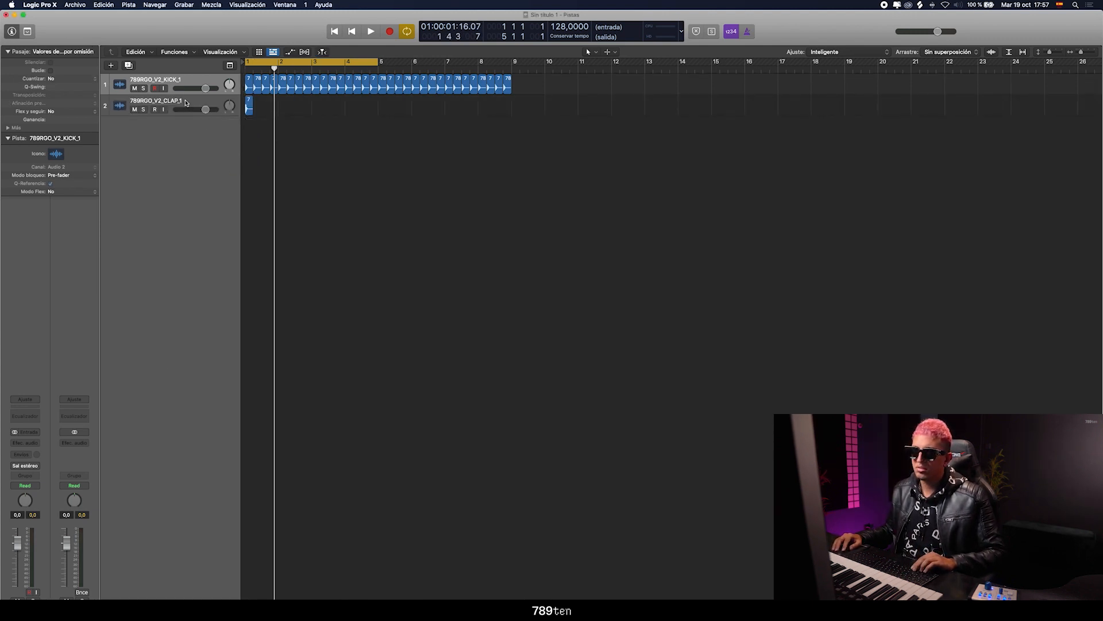
left_click(185, 103)
left_click_drag(1082, 53, 1085, 52)
left_click_drag(383, 109, 301, 102)
left_click(311, 69)
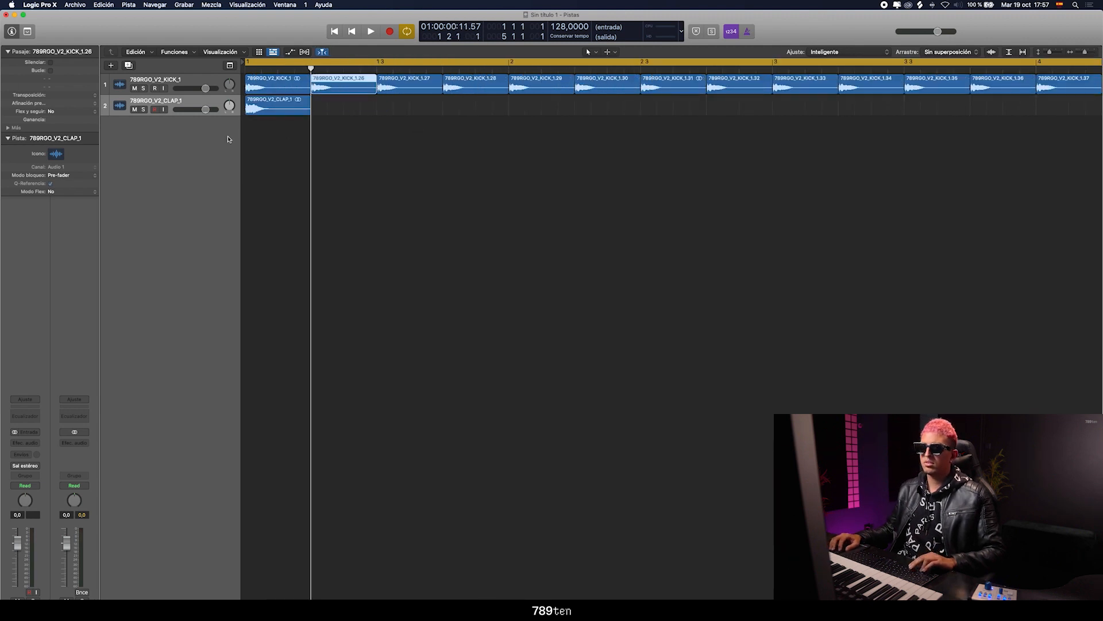
key("super+v")
key("super+v")
key("super+v")
key("super+v")
key("super+v")
key("super+v")
key("super+v")
key("super+v")
key("super+v")
key("super+v")
key("super+v")
key("super+v")
Play the kick and clap together and lower the clap track's volume to -24.5 dB
key("space")
left_click_drag(1085, 52, 1082, 53)
key("space")
key("space")
mouse_move(207, 110)
left_mouse_down()
mouse_move(181, 110)
mouse_move(212, 111)
left_mouse_up()
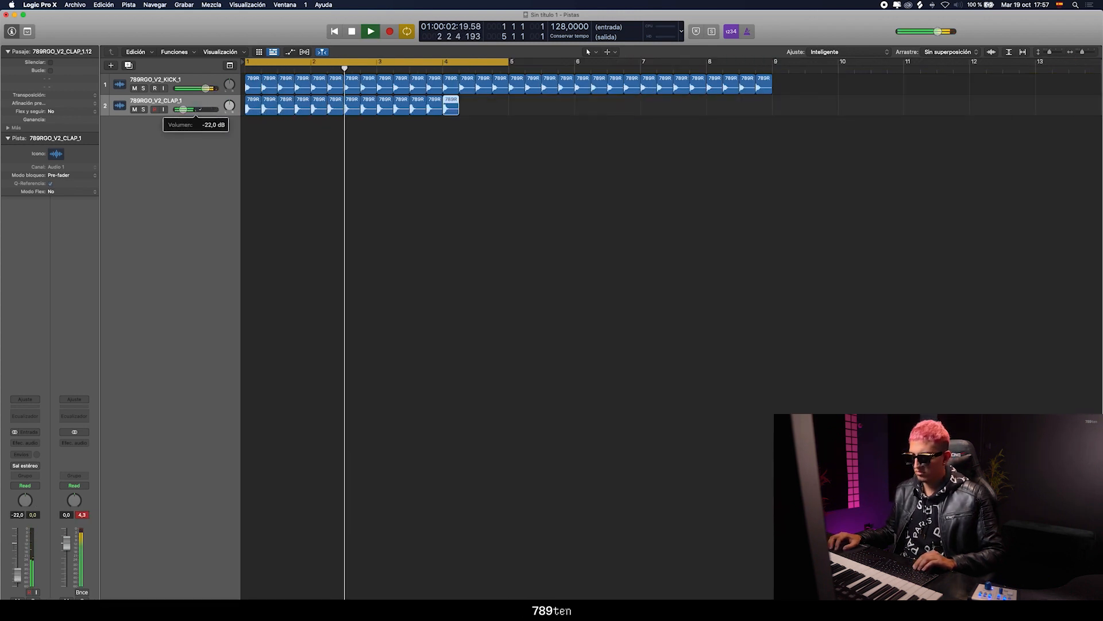
left_click_drag(199, 111, 197, 112)
key("space")
Repeat the whole clap pattern, delete the copies beyond bar 9, and play the result
left_click_drag(508, 105, 252, 108)
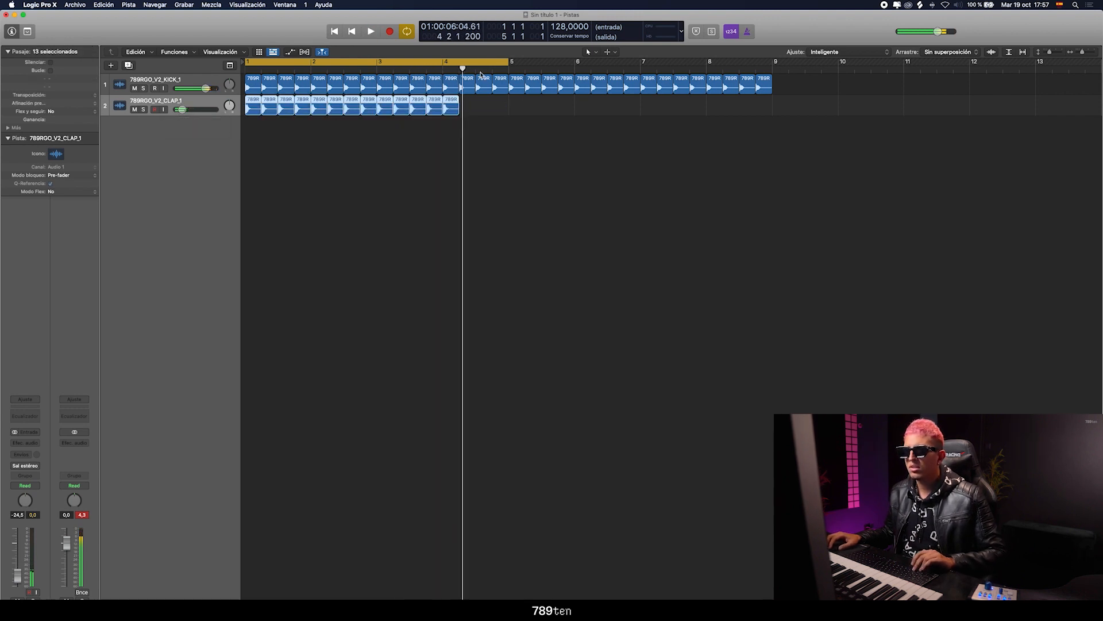
key("super+r")
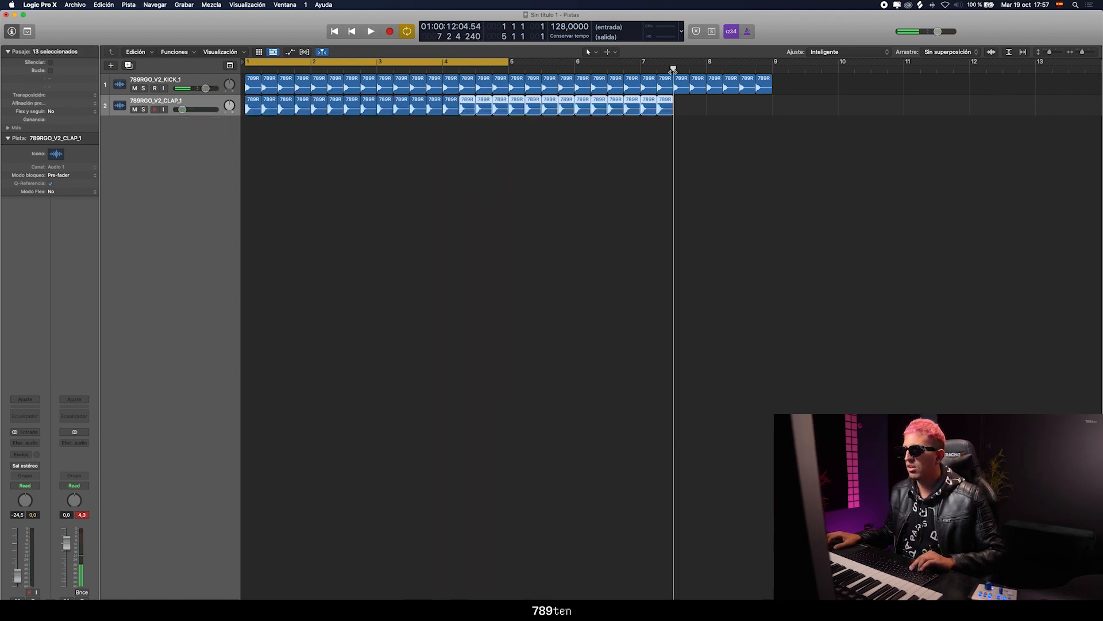
key("super+r")
left_click_drag(778, 123, 877, 76)
key("Delete")
key("space")
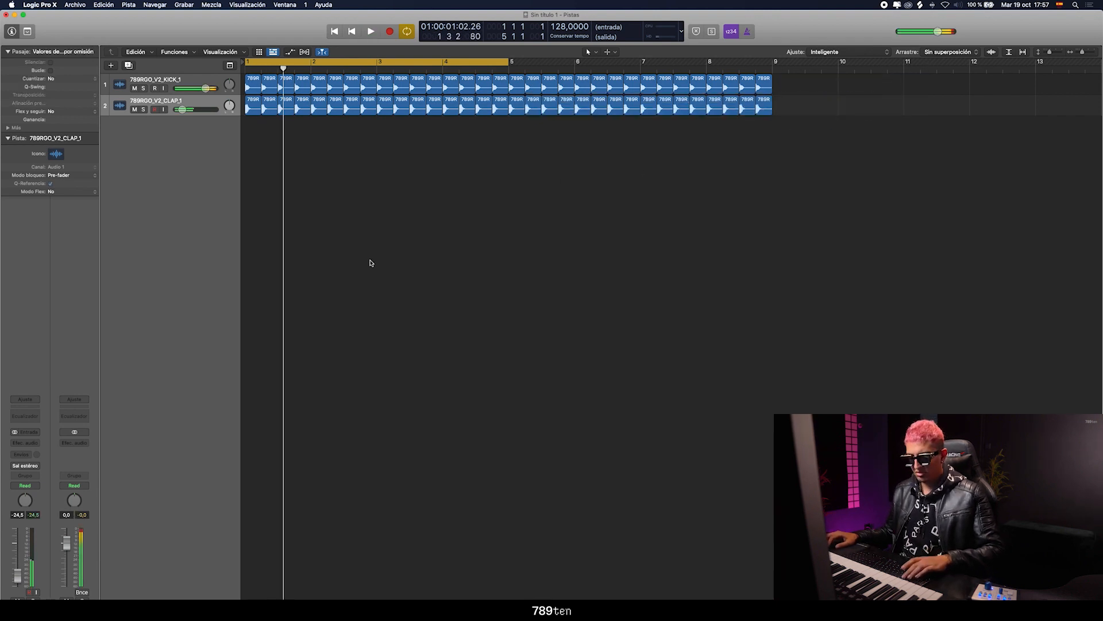
Create a software instrument track and load the stereo Spire-1.1 synth on it
key("ctrl+Up")
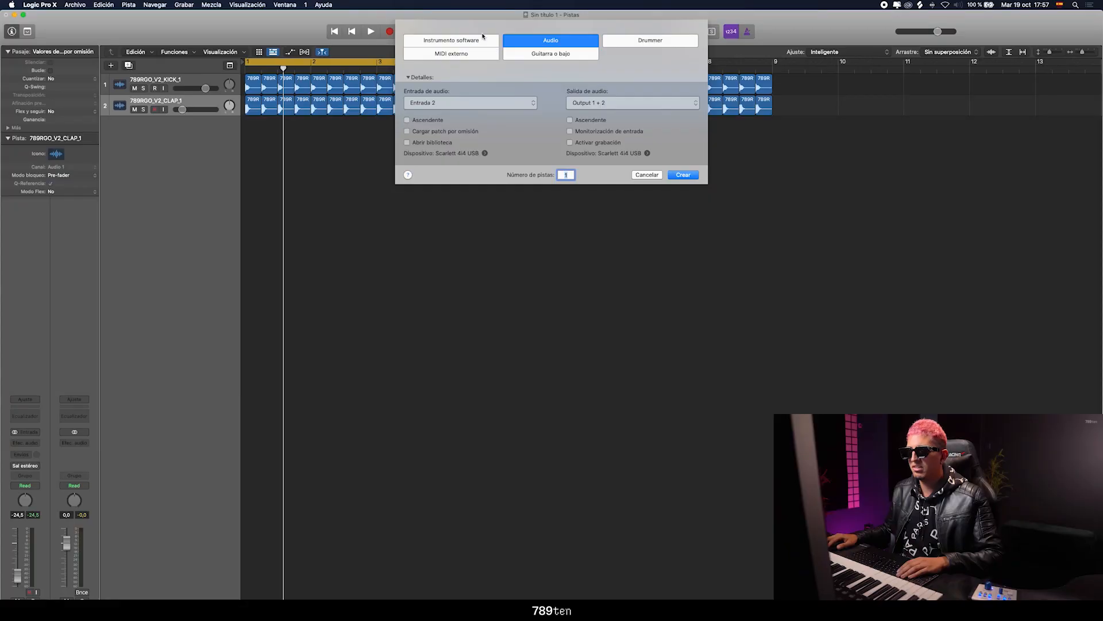
left_click(476, 41)
key("Return")
left_click(25, 431)
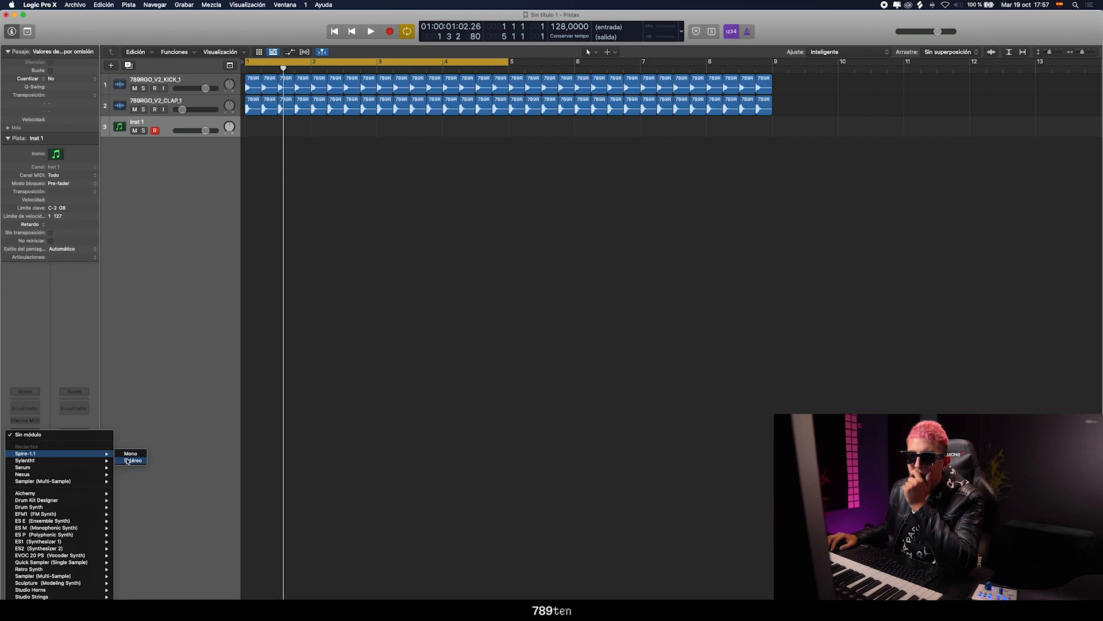
left_click(131, 460)
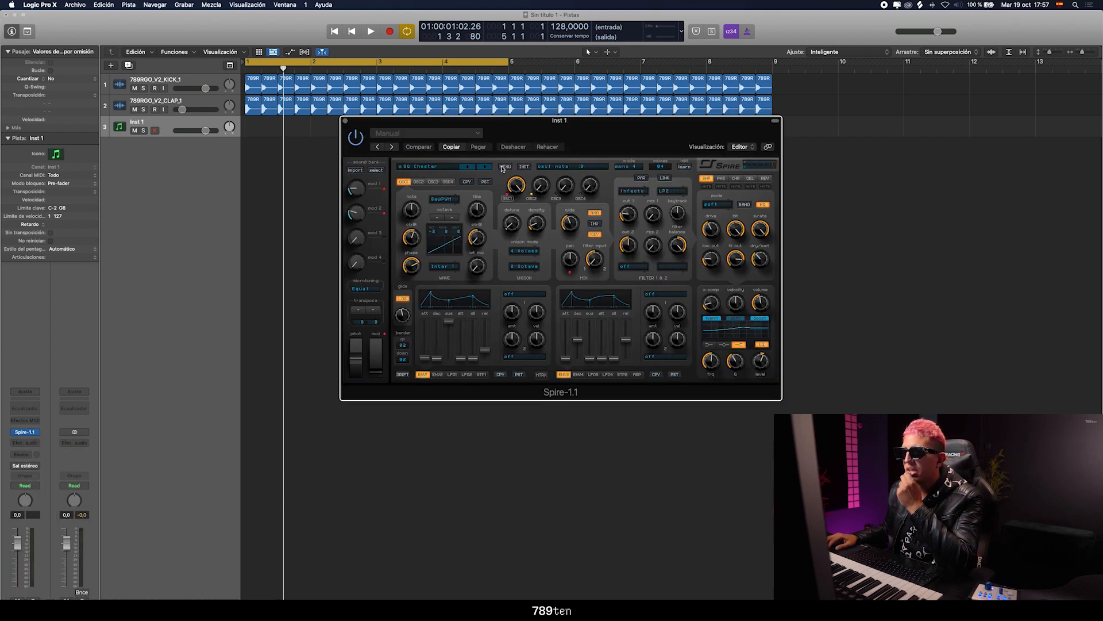
Load the .sbf bank file from the 789RGO_V2_SPIRE folder into Spire
left_click(504, 166)
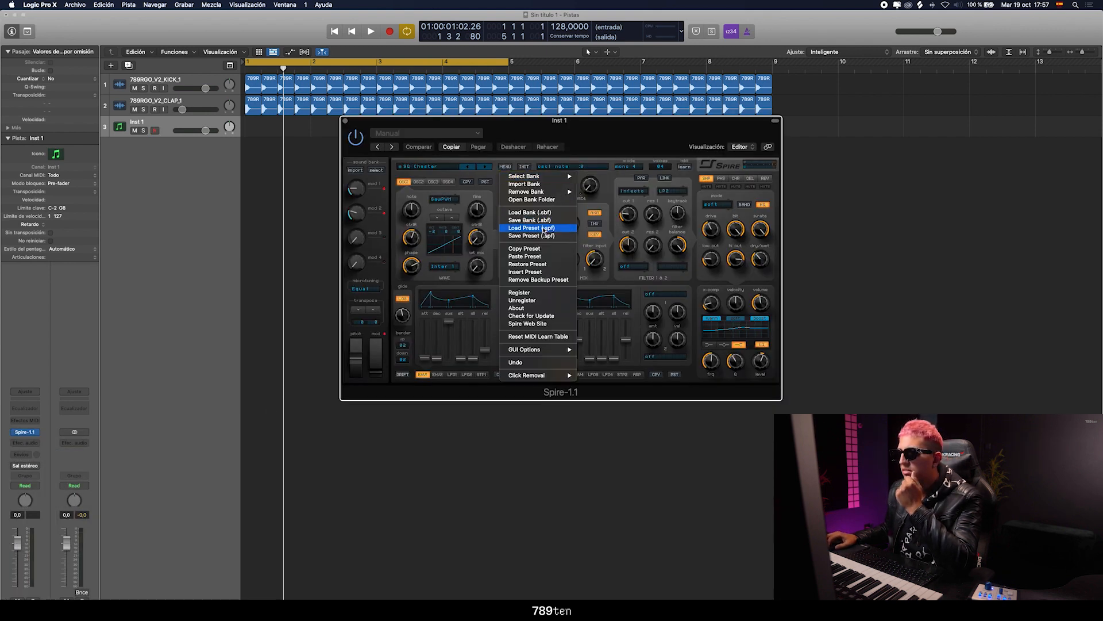
left_click(543, 214)
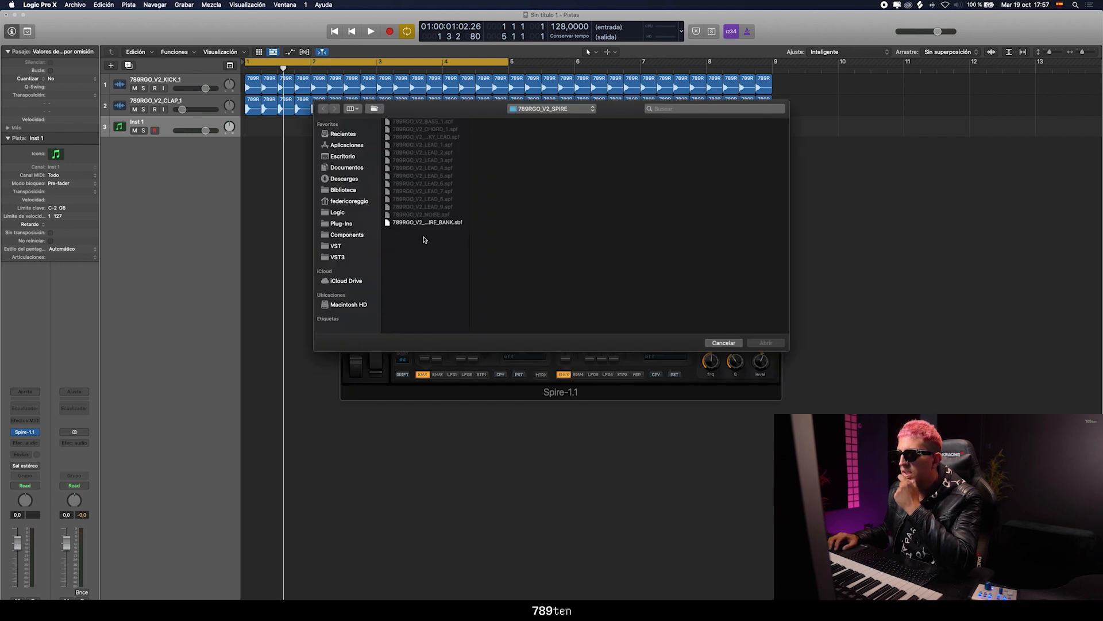
double_click(437, 223)
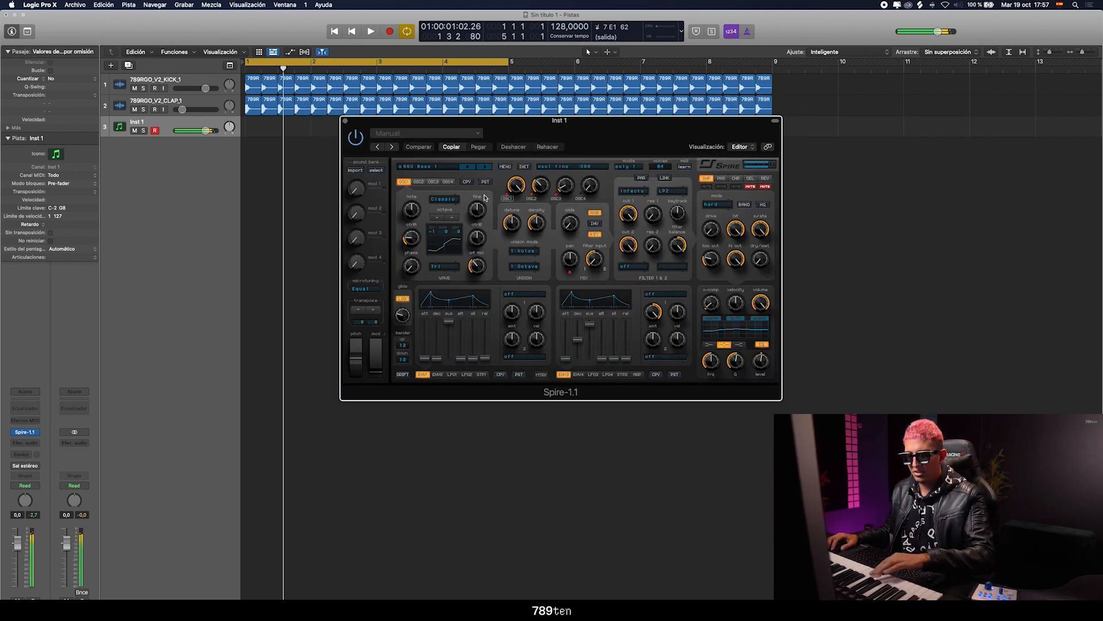
Insert Kickstart on the Inst 1 track and choose its second ducking curve during playback
left_click(35, 442)
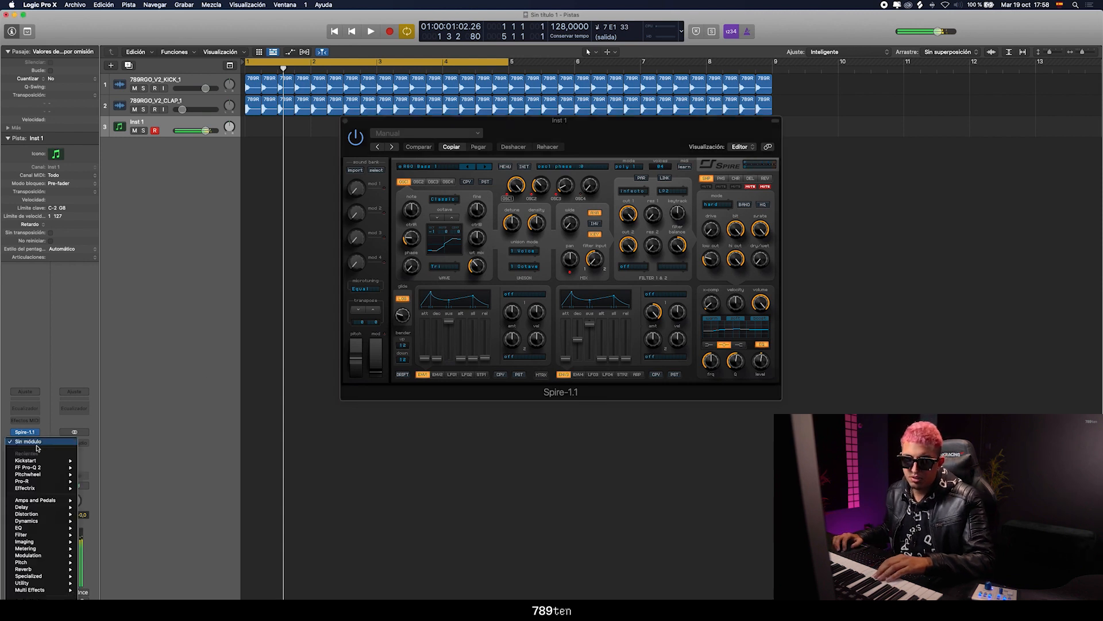
left_click(86, 463)
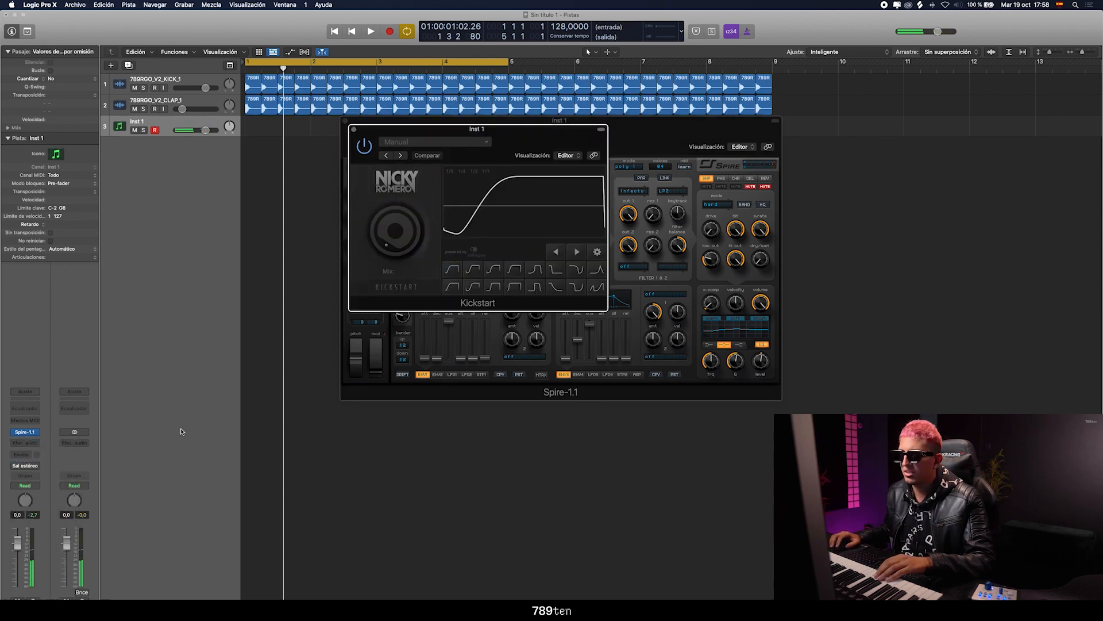
key("space")
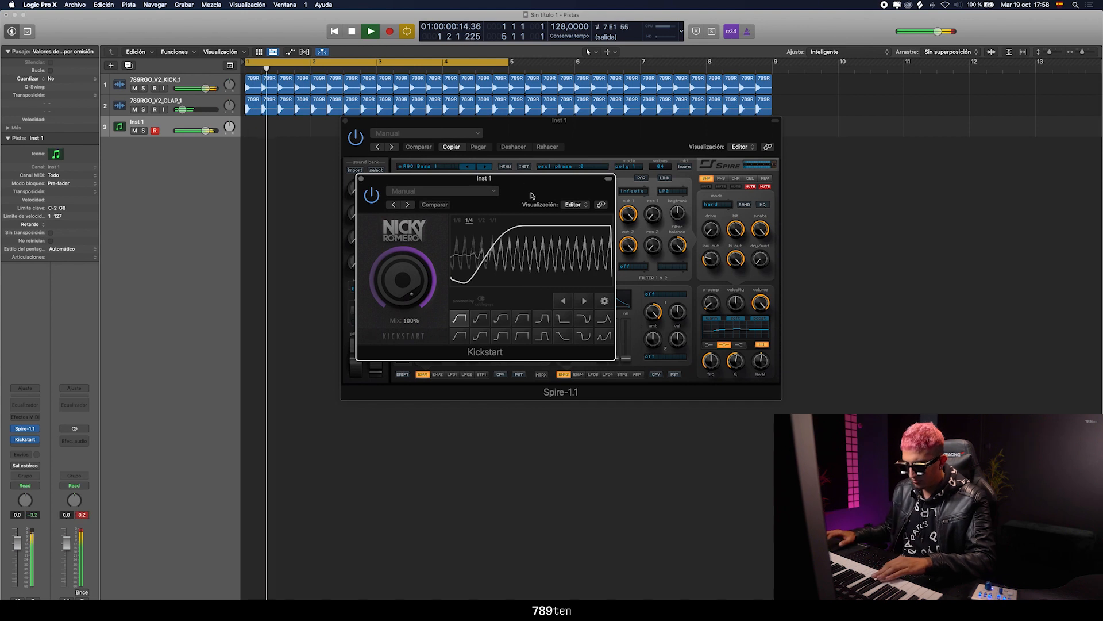
left_click(480, 319)
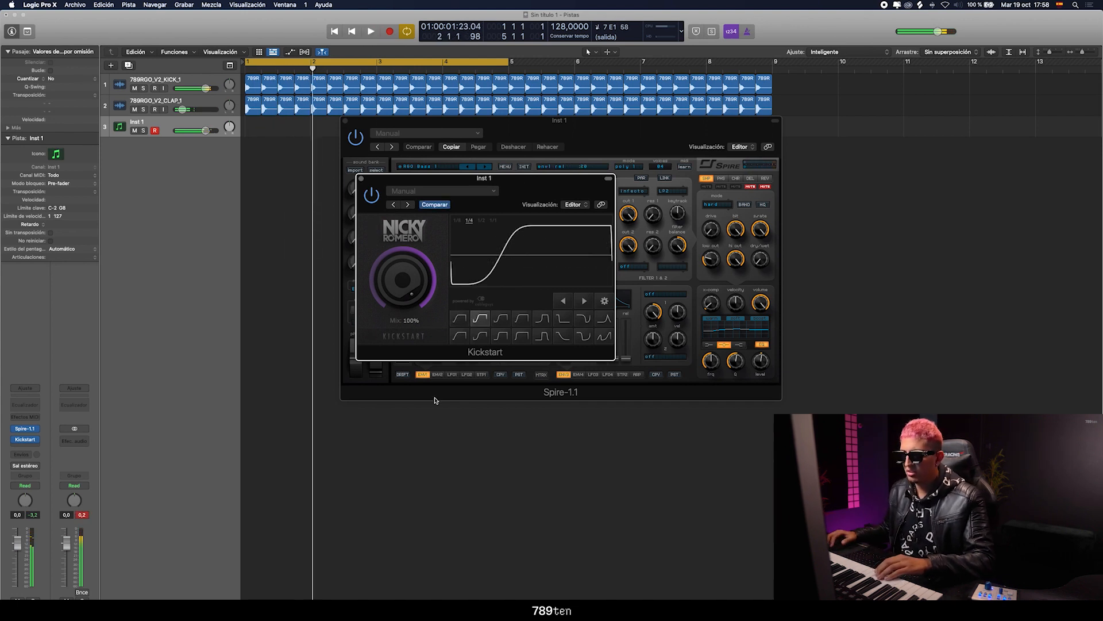
left_click(359, 180)
Move the Spire window clear of the tracks and extend the cycle range to bar 9
left_click_drag(389, 125, 497, 148)
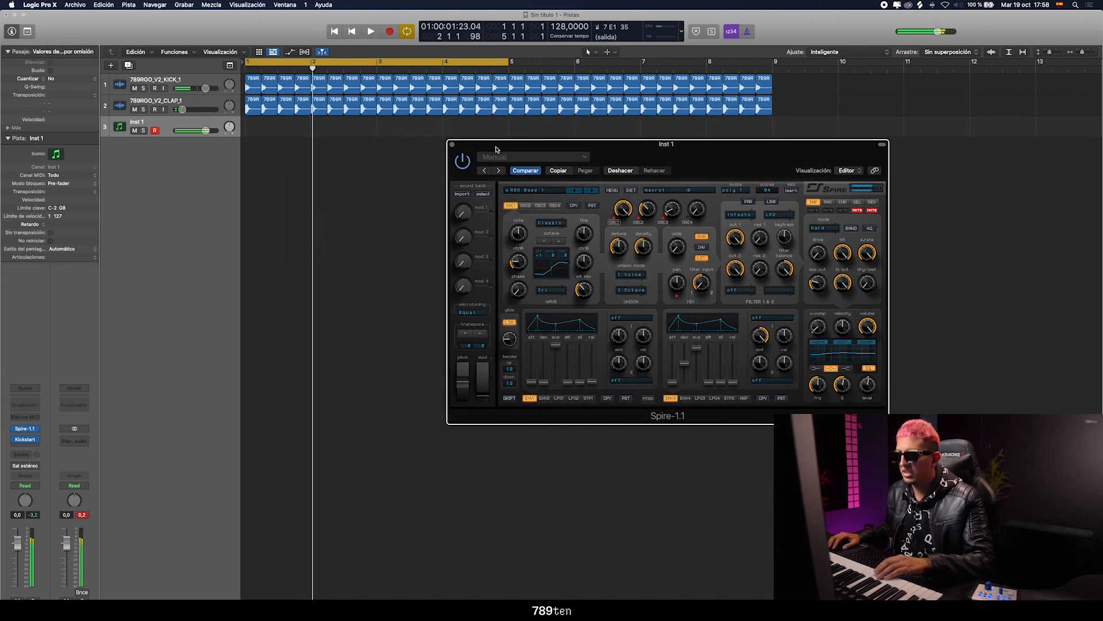
left_click_drag(641, 156, 624, 179)
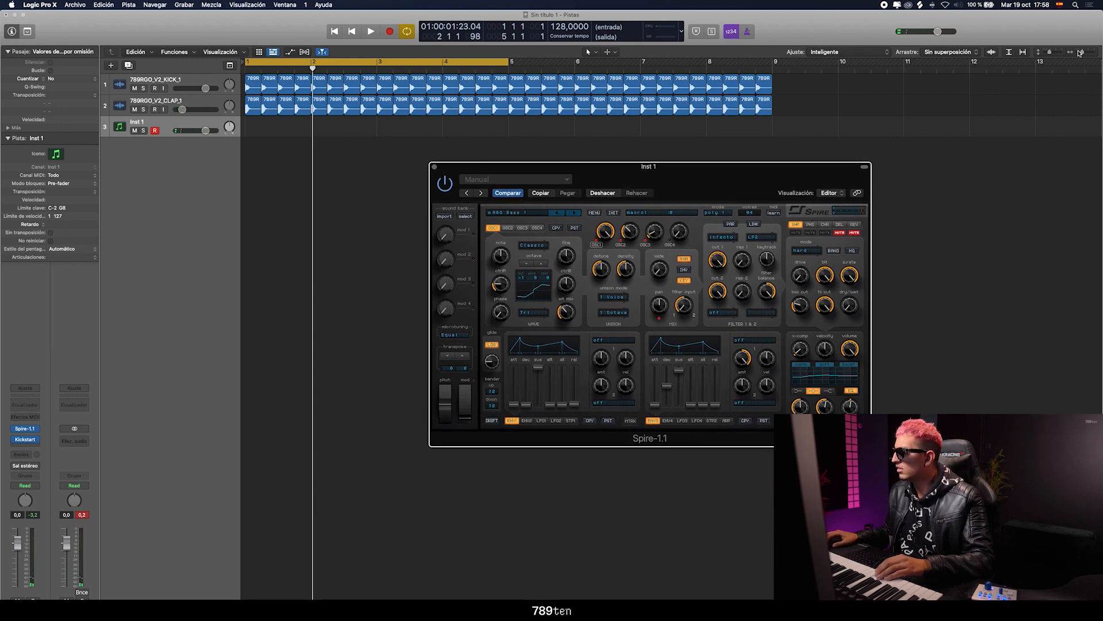
left_click_drag(1080, 53, 1077, 52)
left_click_drag(326, 63, 401, 63)
key("space")
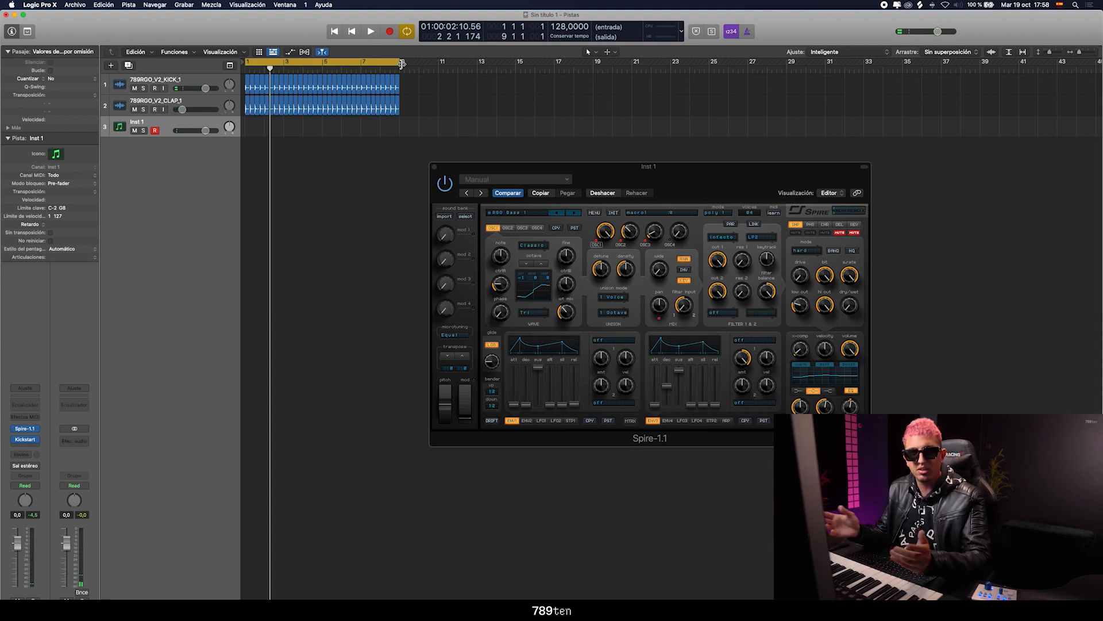
Record a bass line from bar 1 on the Inst 1 track, and return to the project start
key("r")
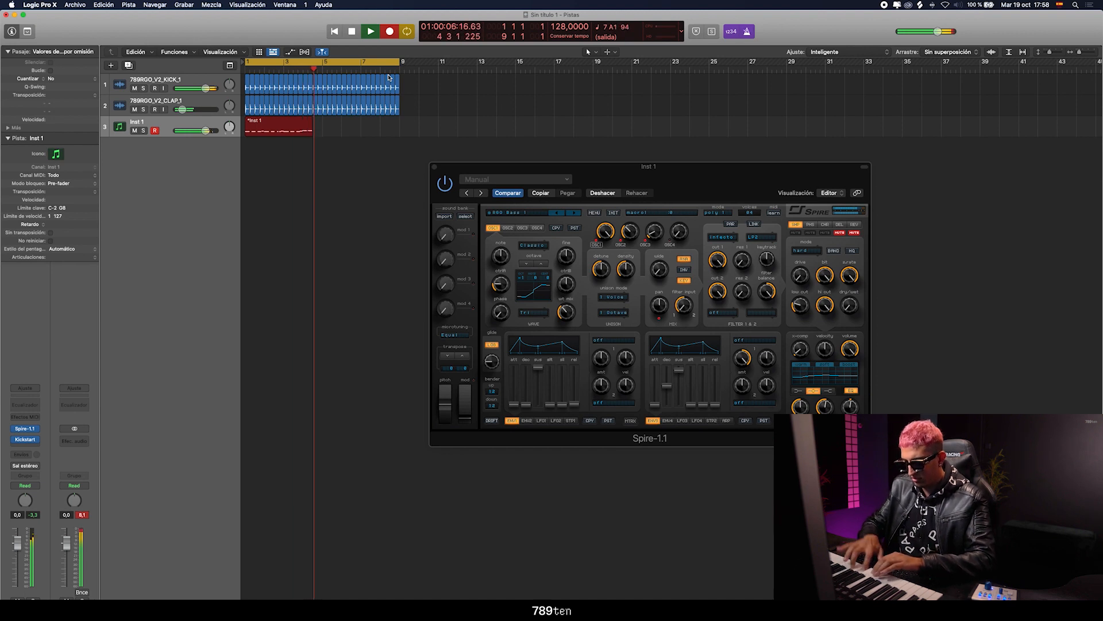
key("space")
key("Return")
Open the recorded bass region in an enlarged piano roll, close the Spire window and play the region
key("p")
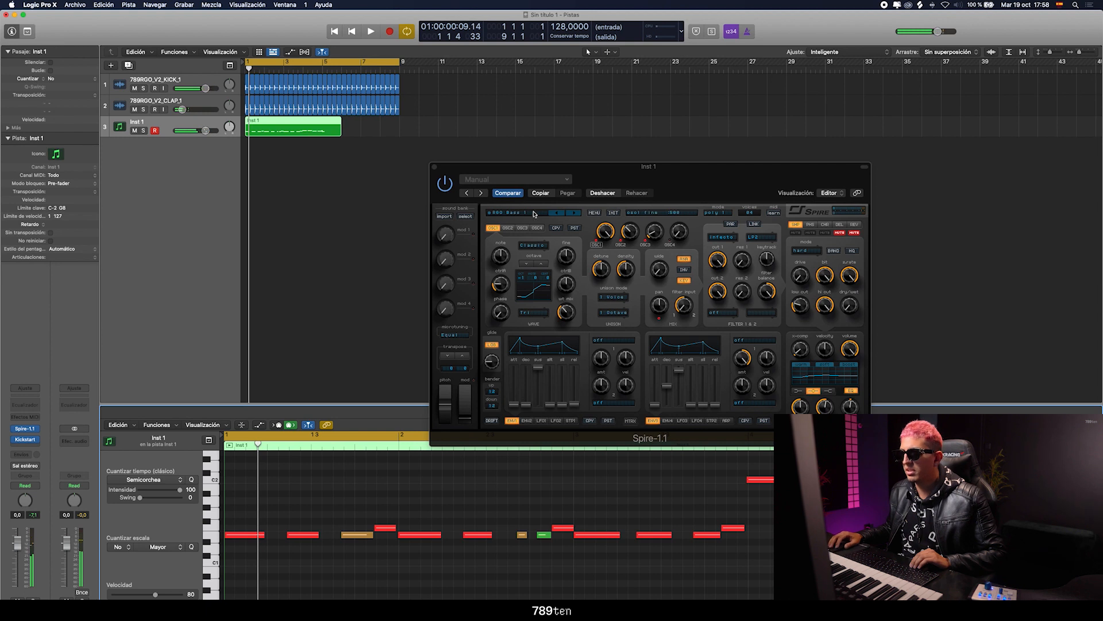
left_click(435, 168)
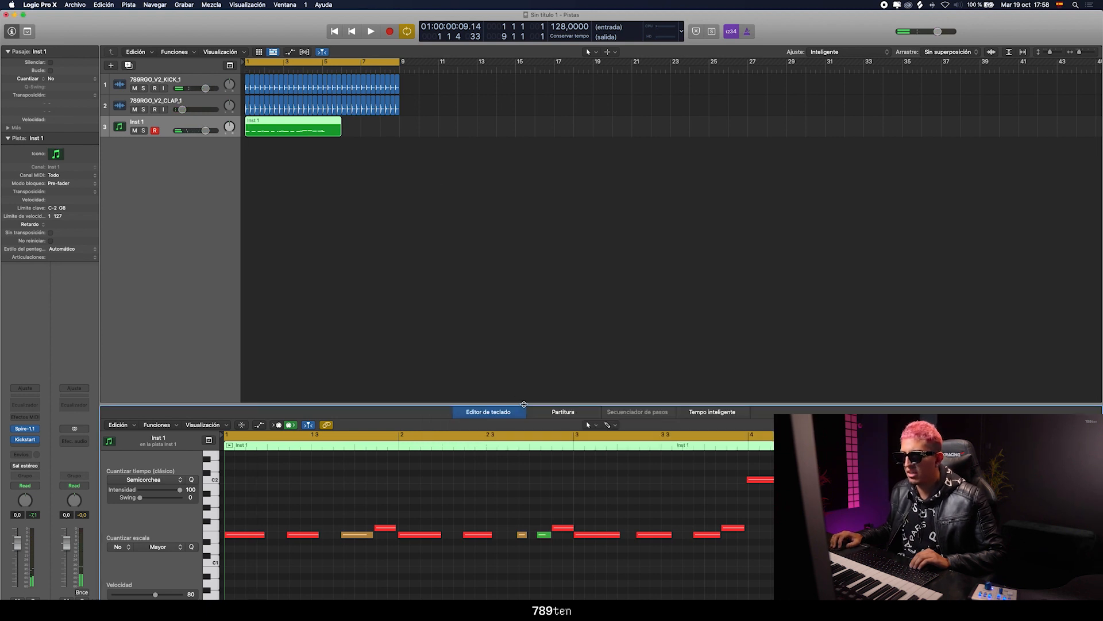
left_click_drag(524, 404, 524, 180)
key("space")
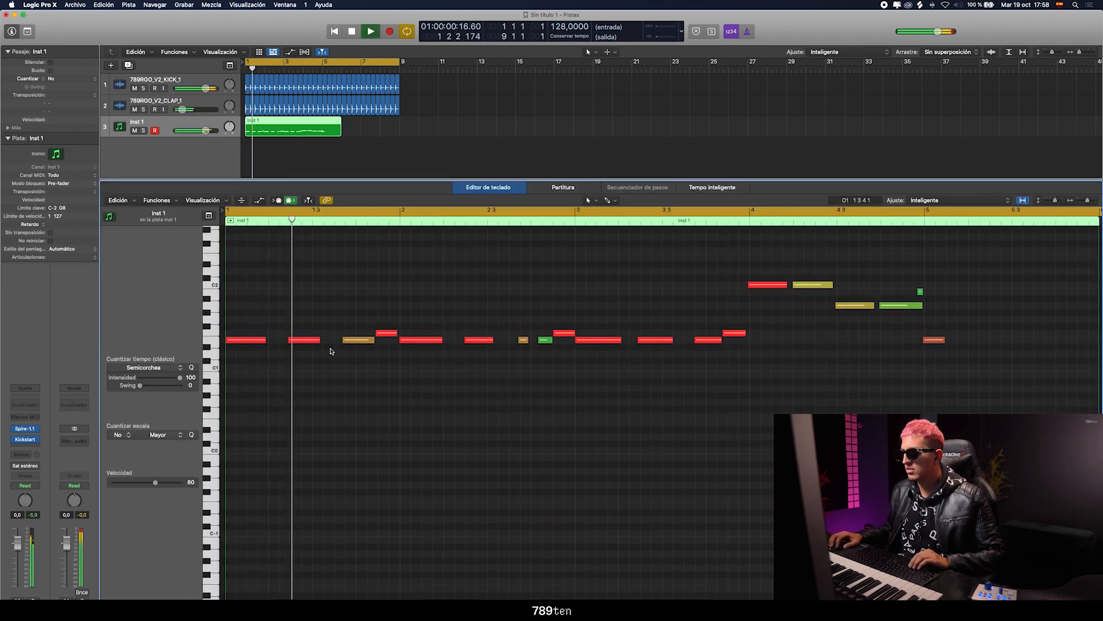
Quantize the first six bass notes to sixteenth notes (Semicorchea)
left_click_drag(488, 348, 225, 294)
left_click(192, 368)
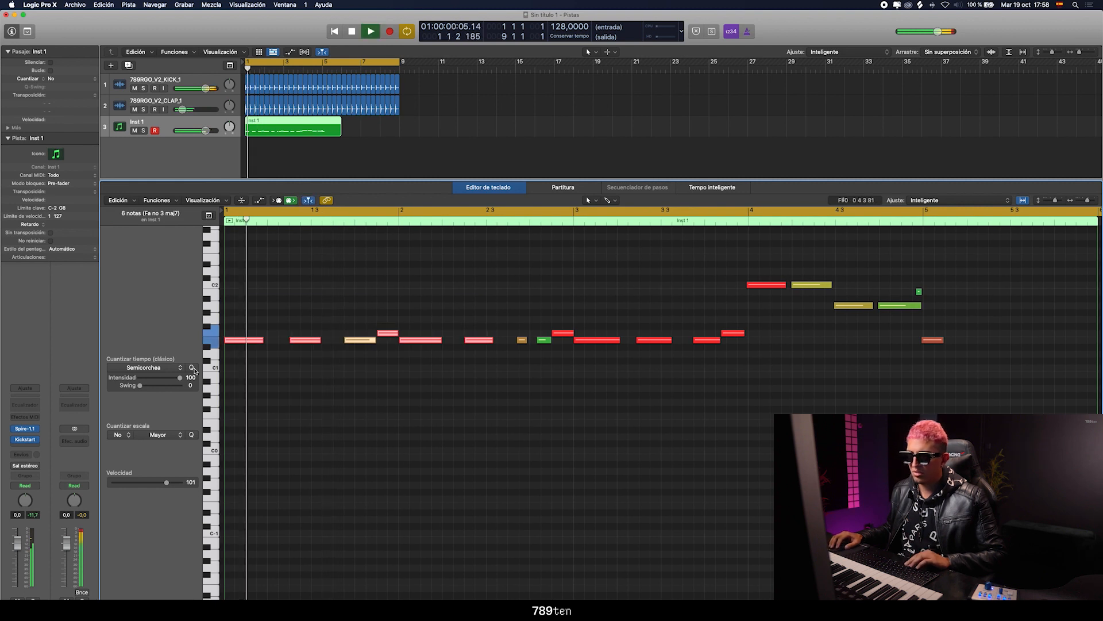
left_click(295, 374)
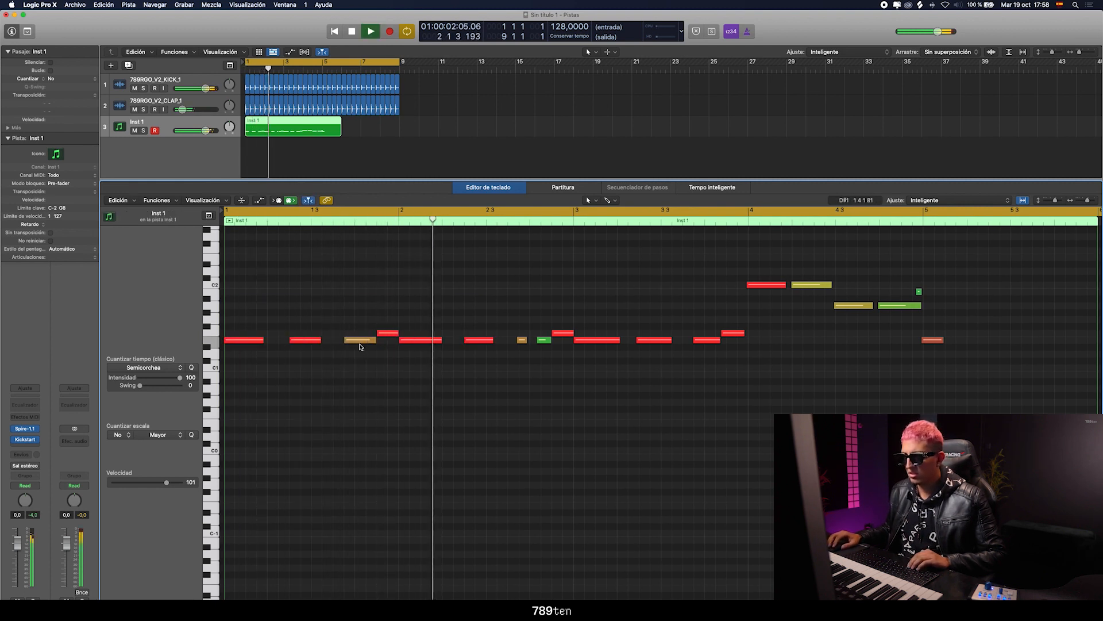
Quantize the bass notes from the second half of bar 2 through bar 3 to sixteenth notes
key("space")
left_click_drag(510, 312, 753, 422)
key("space")
left_click(402, 379)
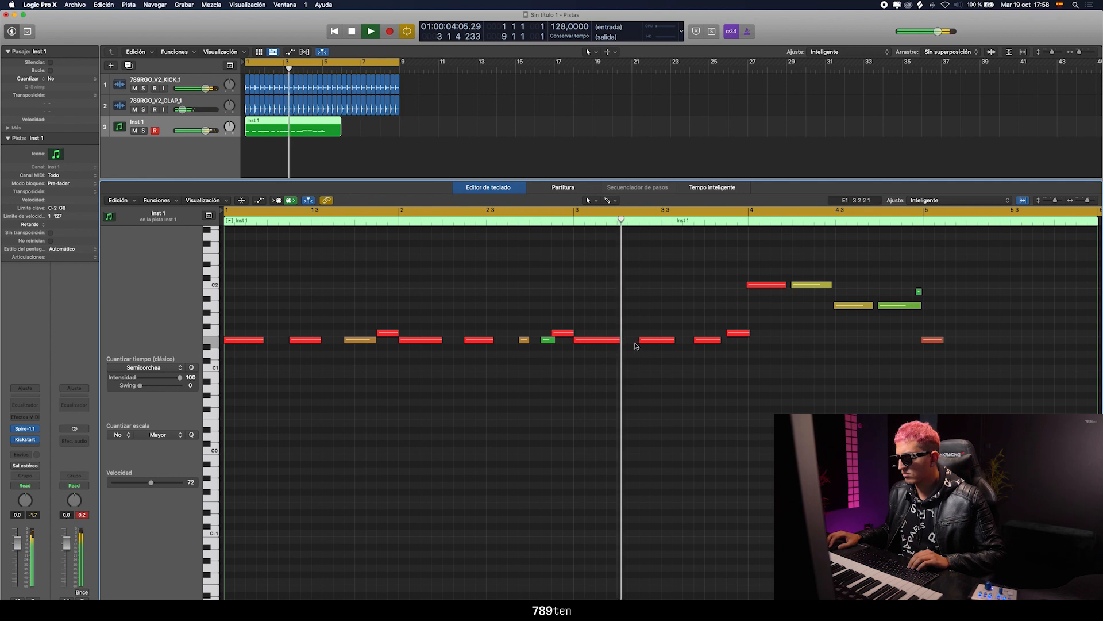
Quantize the last seven bass notes to sixteenth notes (Semicorchea), and play a cycle starting at bar 4
key("space")
left_click_drag(712, 266, 965, 347)
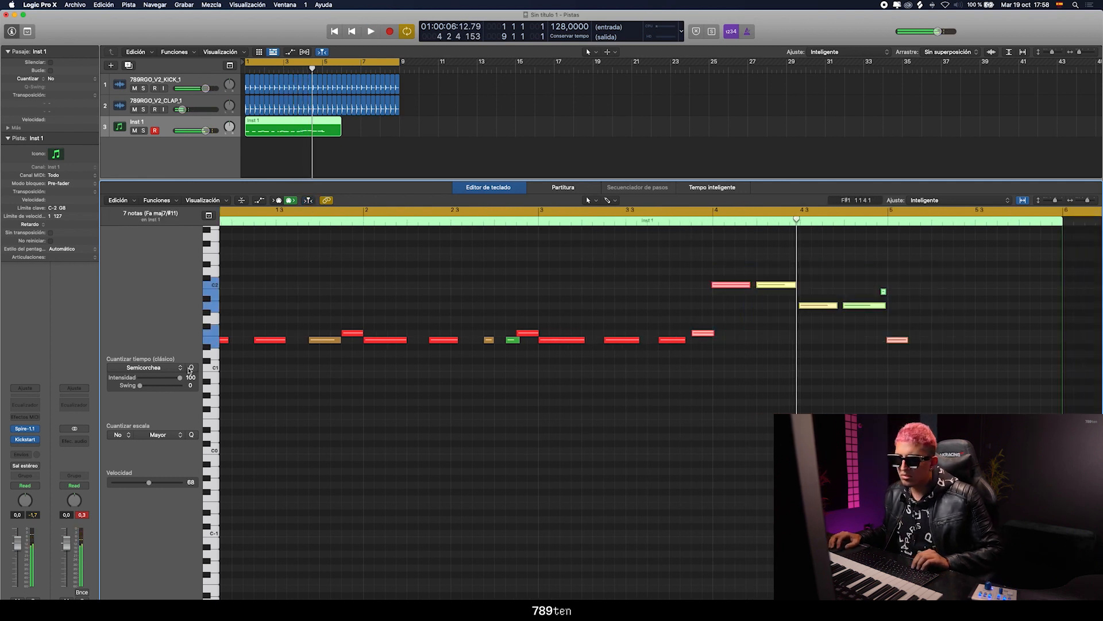
left_click(191, 367)
scroll(632, 286, "left", 2)
left_click(748, 241)
left_click_drag(749, 211, 1000, 211)
key("space")
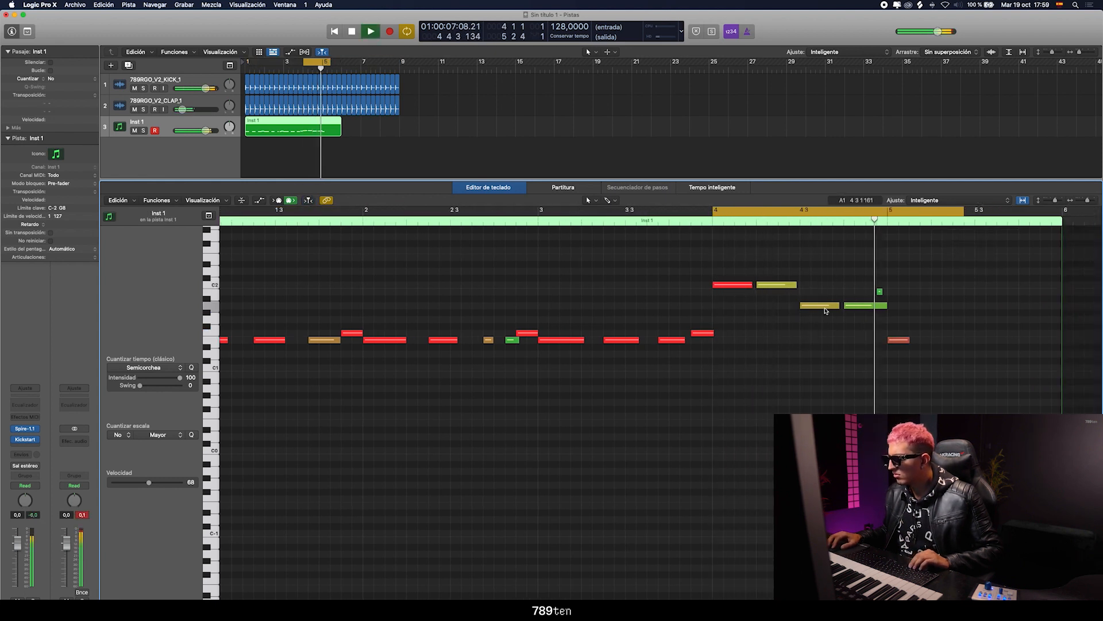
Delete the short stray note just before bar 5 and the note at the start of bar 5
left_click(880, 292)
key("BackSpace")
left_click(899, 340)
key("BackSpace")
Copy all the bass notes to bar 5 to repeat the pattern, and play it with the cycle spanning bars 1 to 11
key("super+a")
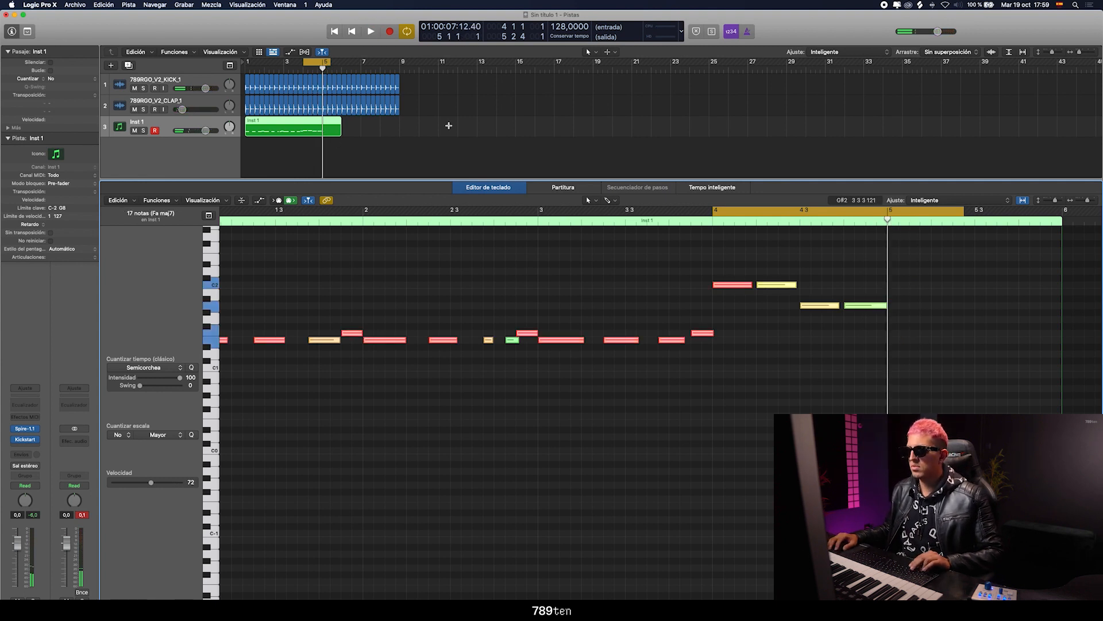
key("super+v")
left_click_drag(1086, 200, 1082, 200)
key("space")
key("space")
left_click_drag(228, 212, 488, 213)
key("space")
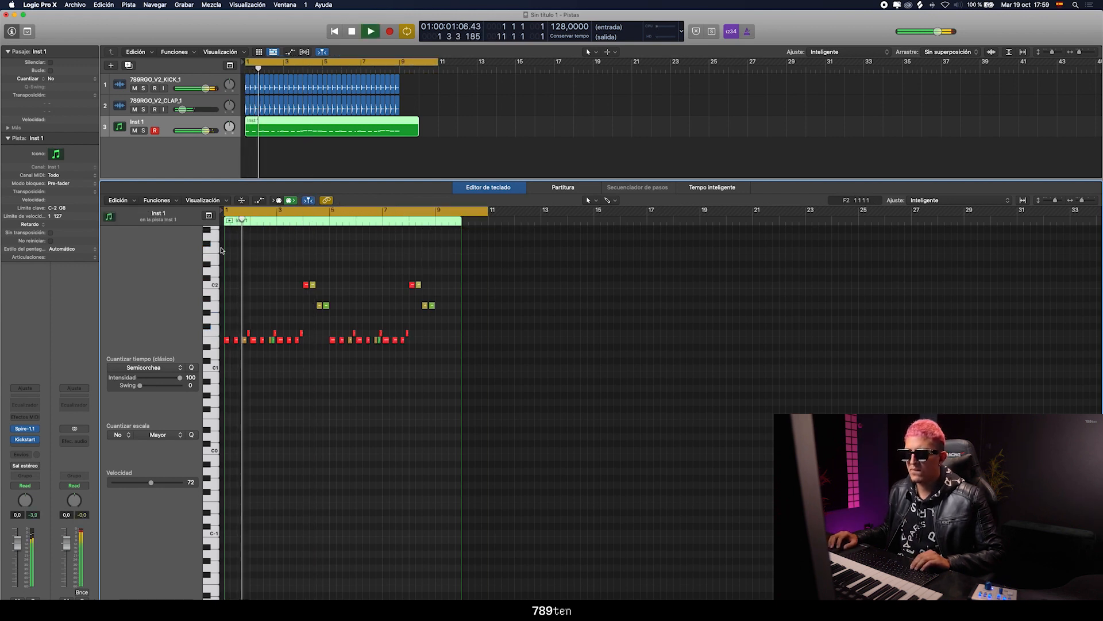
Set the Inst 1 track volume to +0.8 dB during playback
left_click_drag(199, 130, 203, 133)
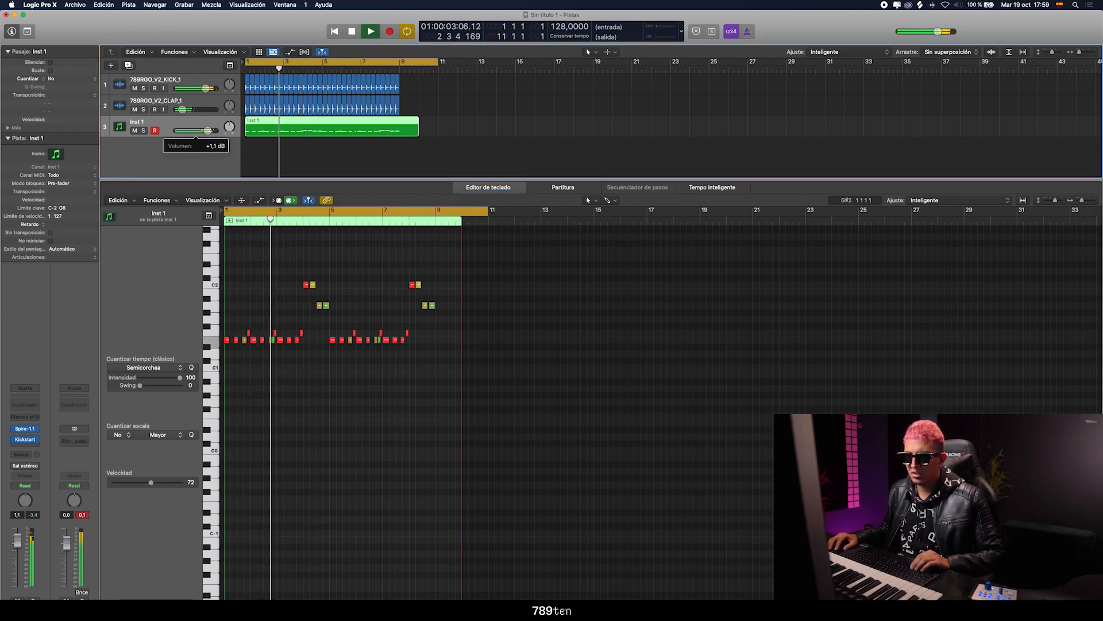
left_click(271, 271)
left_click_drag(208, 132, 207, 132)
left_click(266, 276)
Enlarge the bass notes for a check, stop playback, close the piano roll and deselect the region
key("super+Right")
key("super+Right")
key("space")
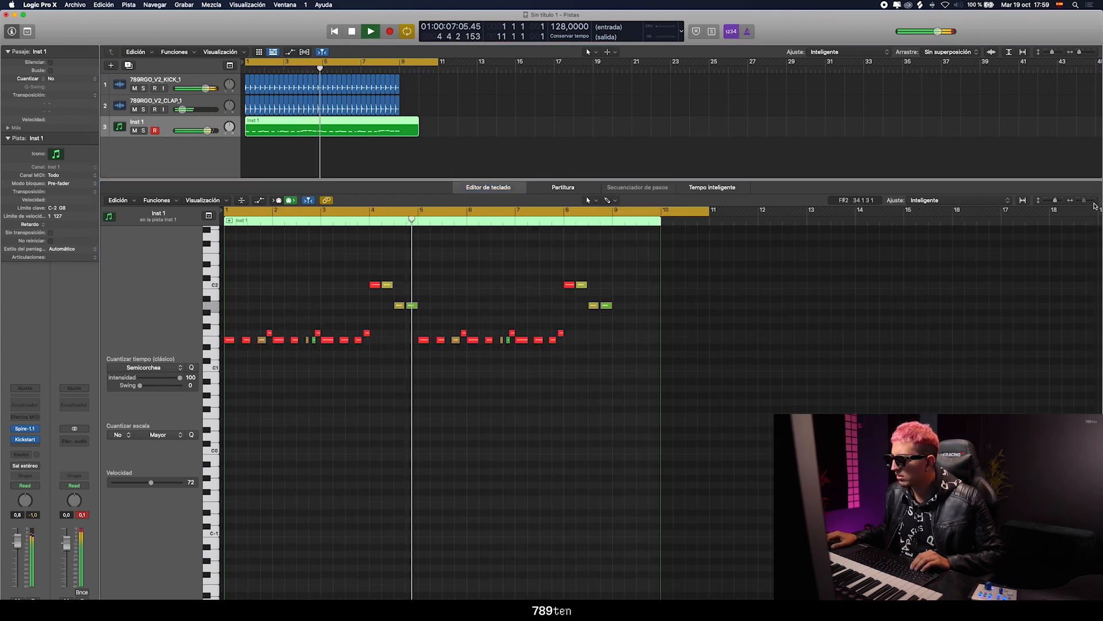
key("x")
key("x")
left_click(438, 308)
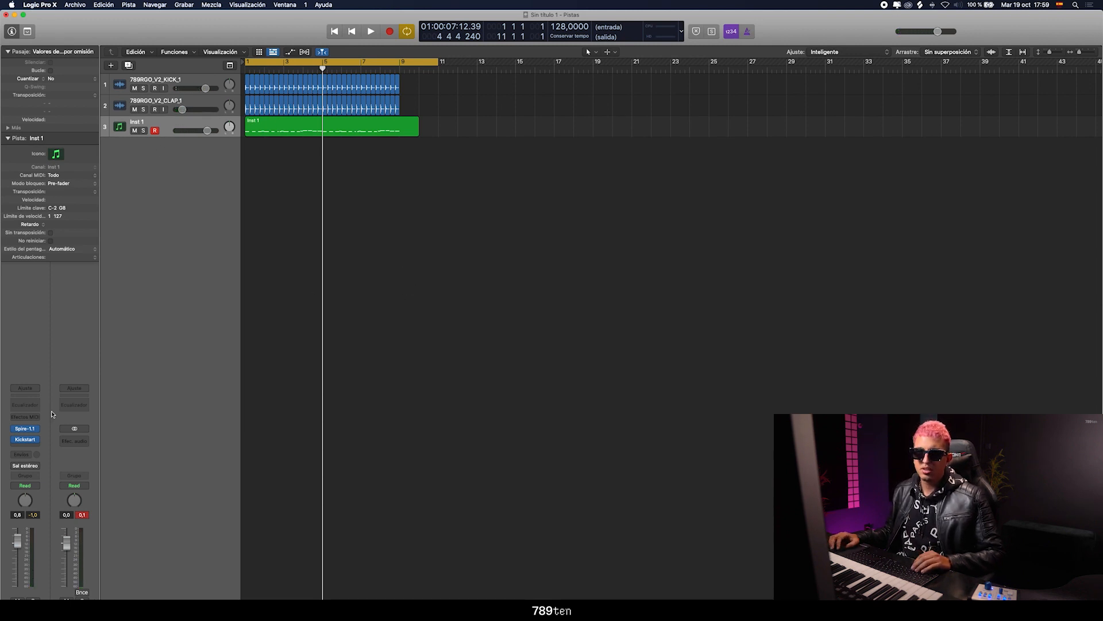
Load the user channel setting MAIN MASTER REGGIO on the stereo output channel
left_click(74, 389)
mouse_move(154, 518)
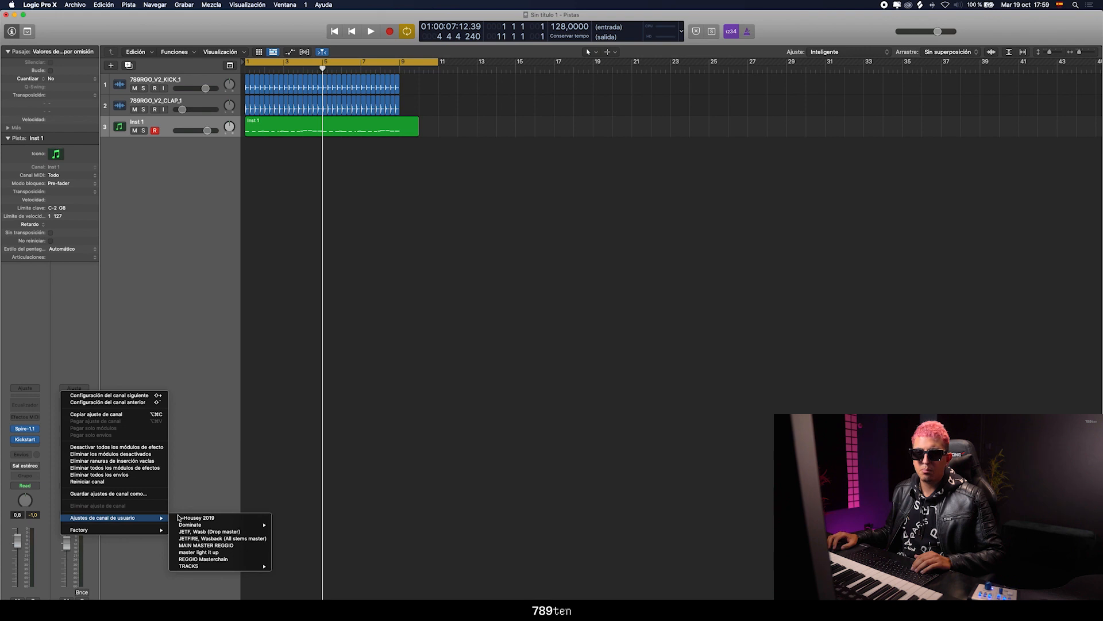
left_click(218, 547)
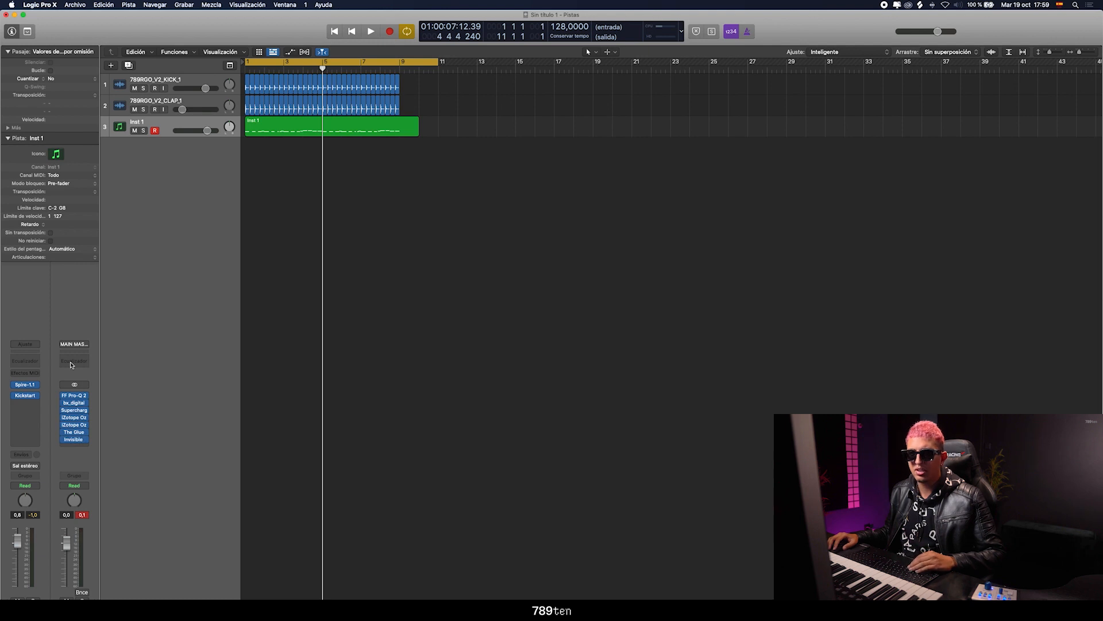
Set the master's Invisible Limiter input gain to 3.10 dB while checking playback, and close the plug-in window
left_click(75, 439)
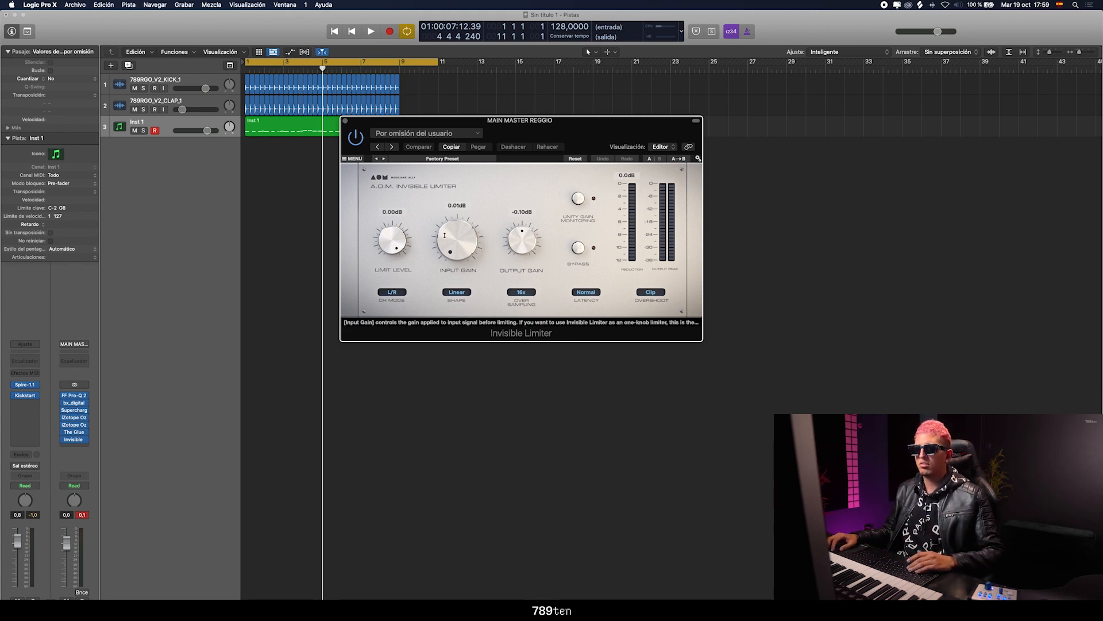
left_click_drag(516, 135, 541, 161)
double_click(480, 266)
key("space")
key("space")
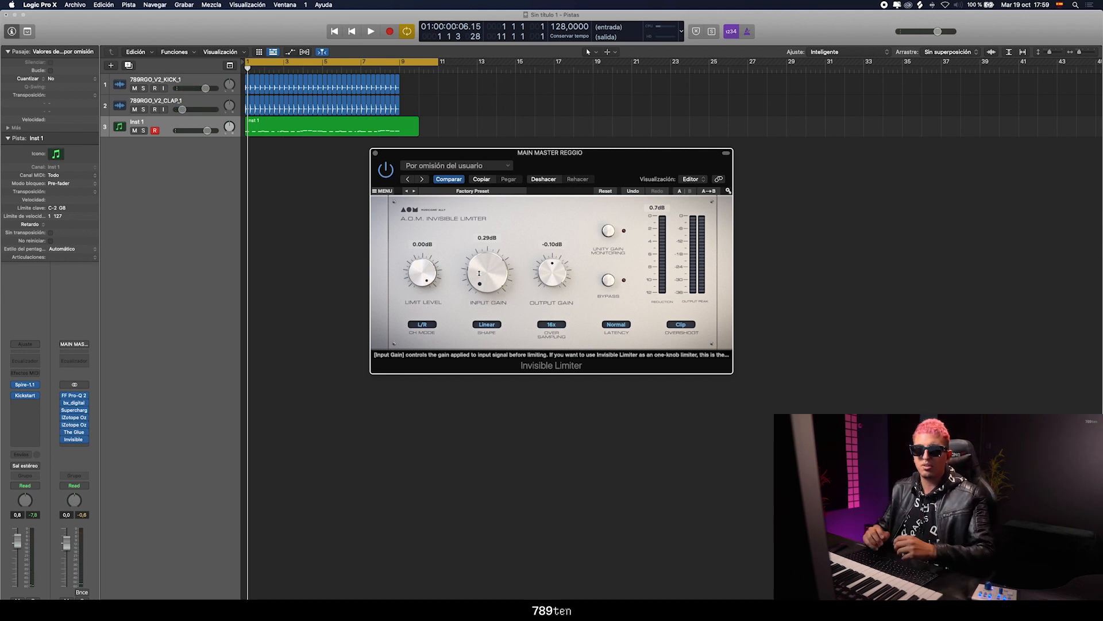
left_click_drag(479, 273, 488, 283)
key("space")
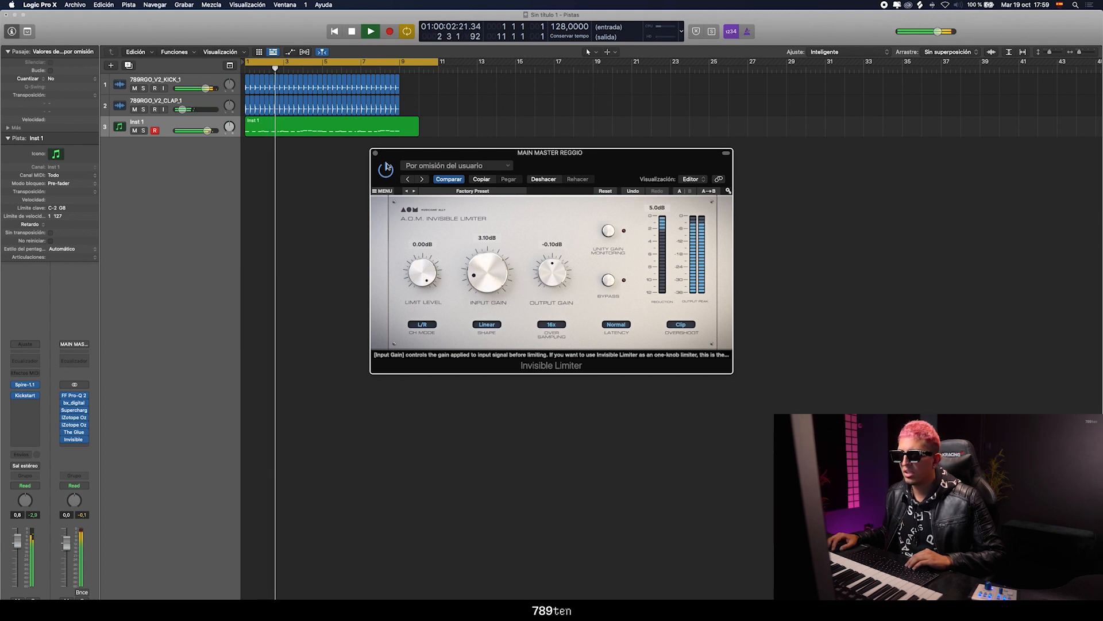
left_click(375, 152)
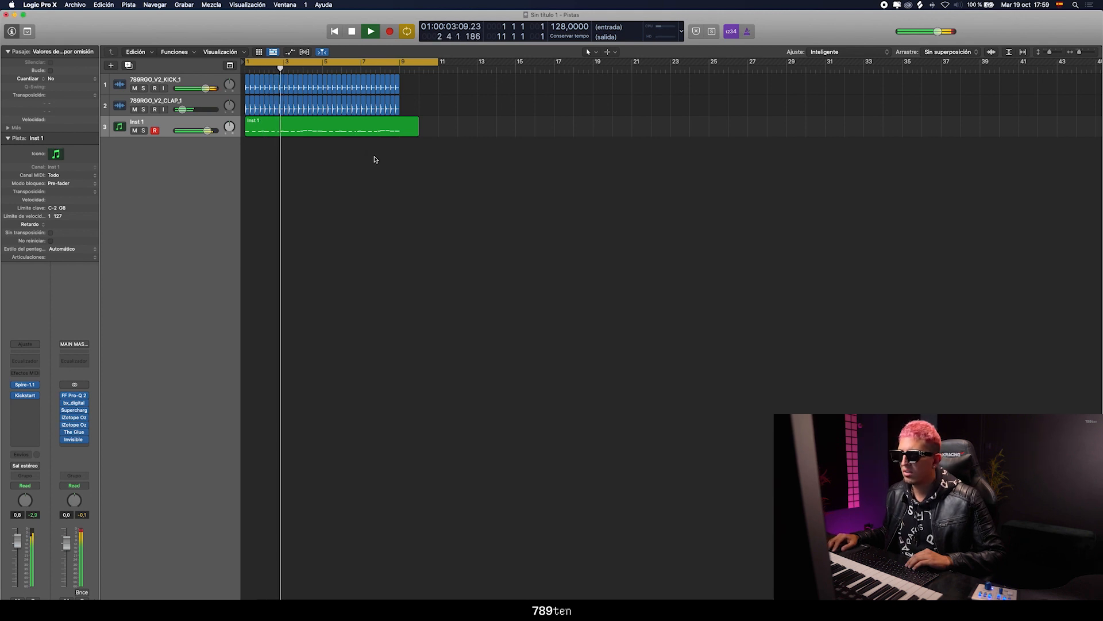
Insert The Glue compressor on the 789RGO_V2_KICK_1 track and play the project briefly
left_click(133, 105)
left_click(132, 84)
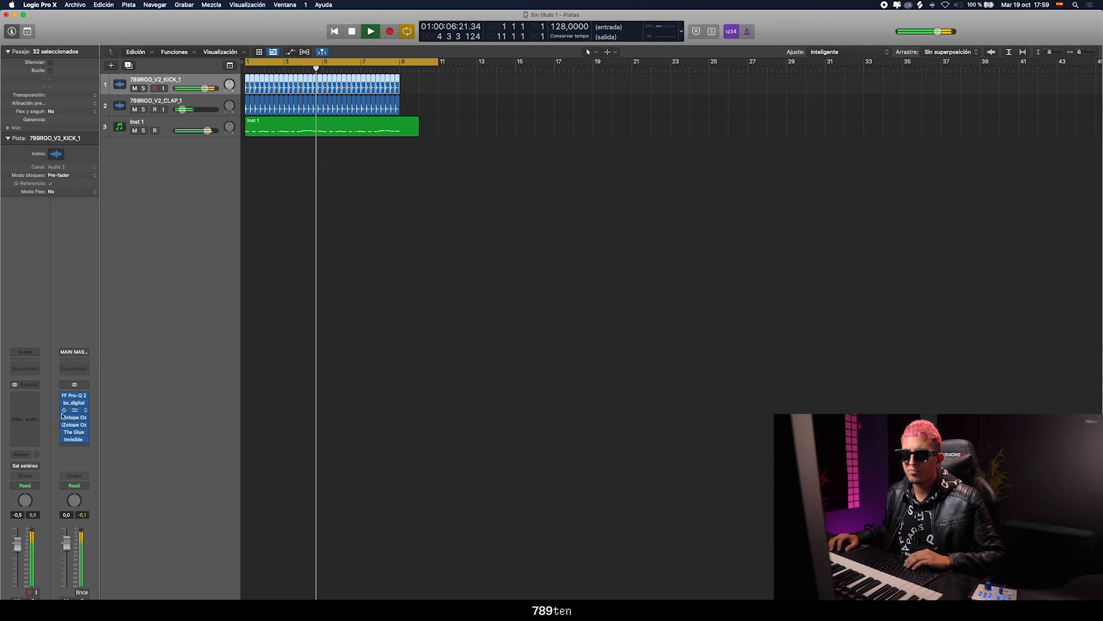
left_click(23, 401)
mouse_move(46, 561)
mouse_move(98, 523)
mouse_move(175, 523)
left_click(225, 524)
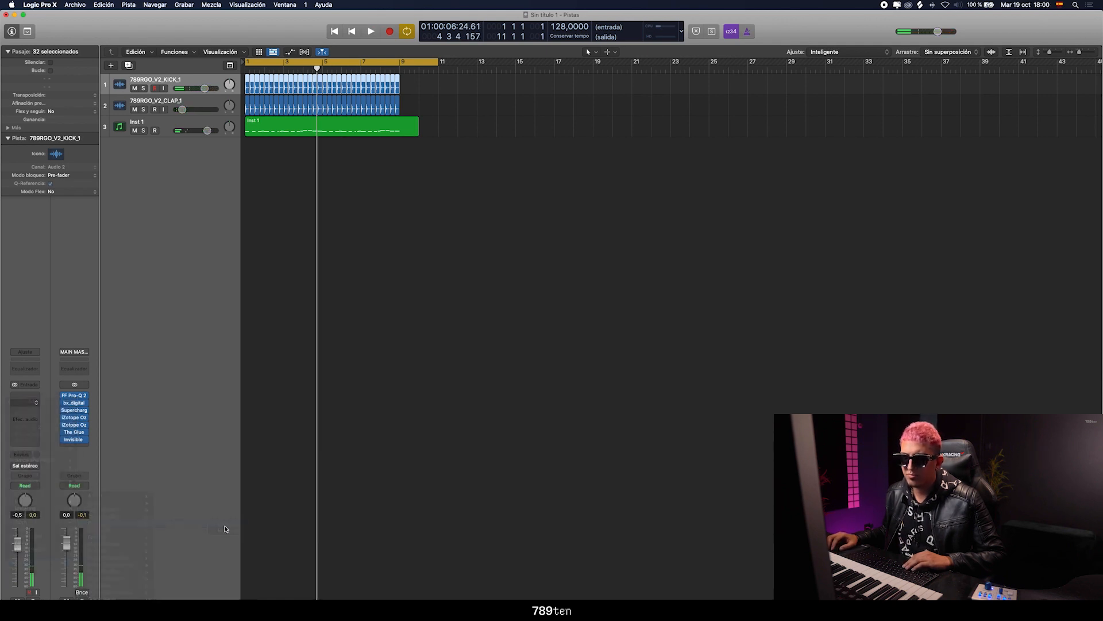
key("space")
key("space")
Move the Inst 1 track directly below the kick track, close The Glue window and rename the moved track Bass 1
left_click_drag(125, 118, 126, 102)
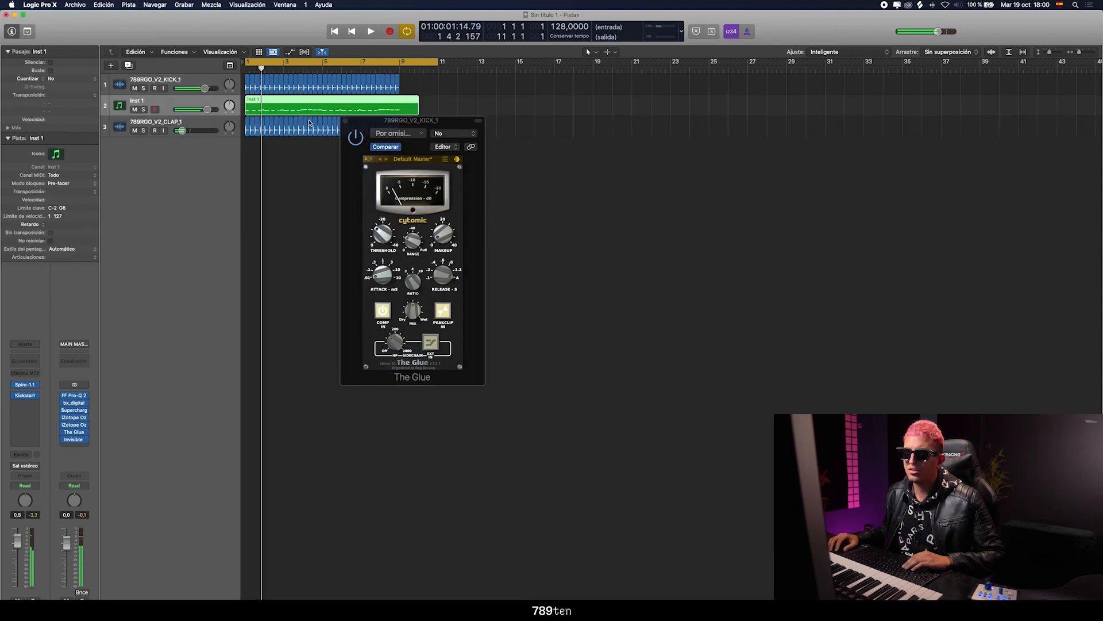
left_click(345, 120)
double_click(155, 100)
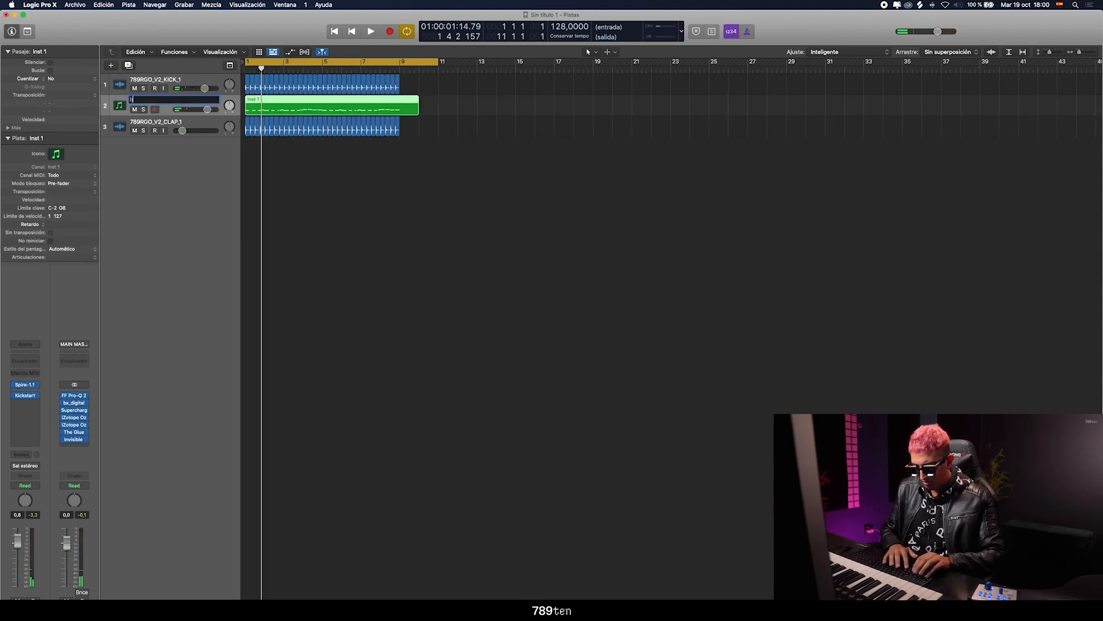
key("Return")
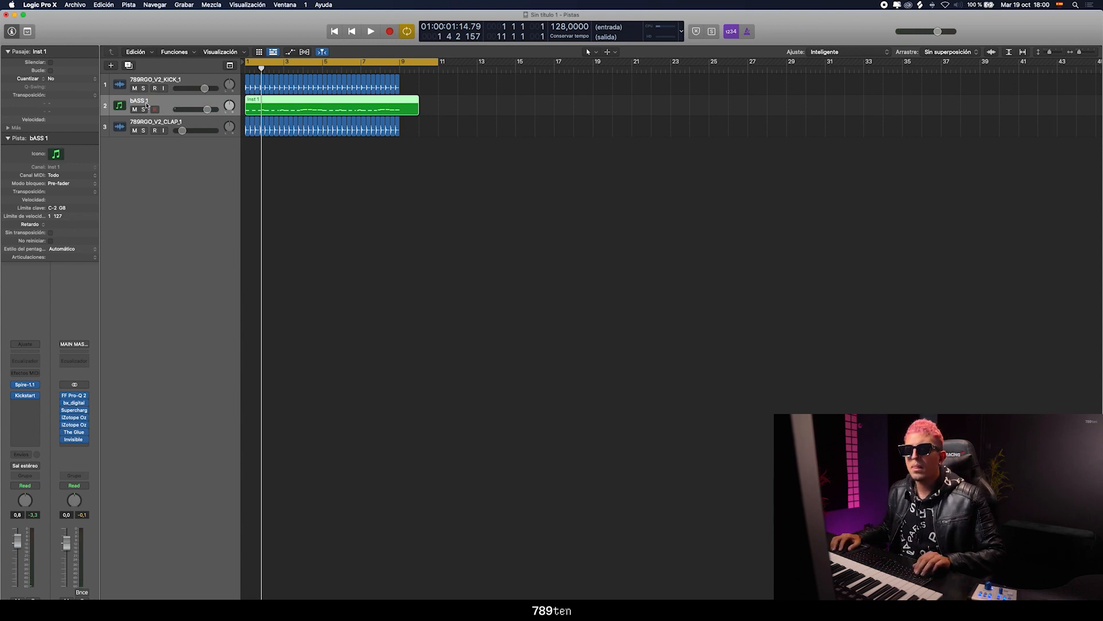
double_click(151, 100)
type("Bass")
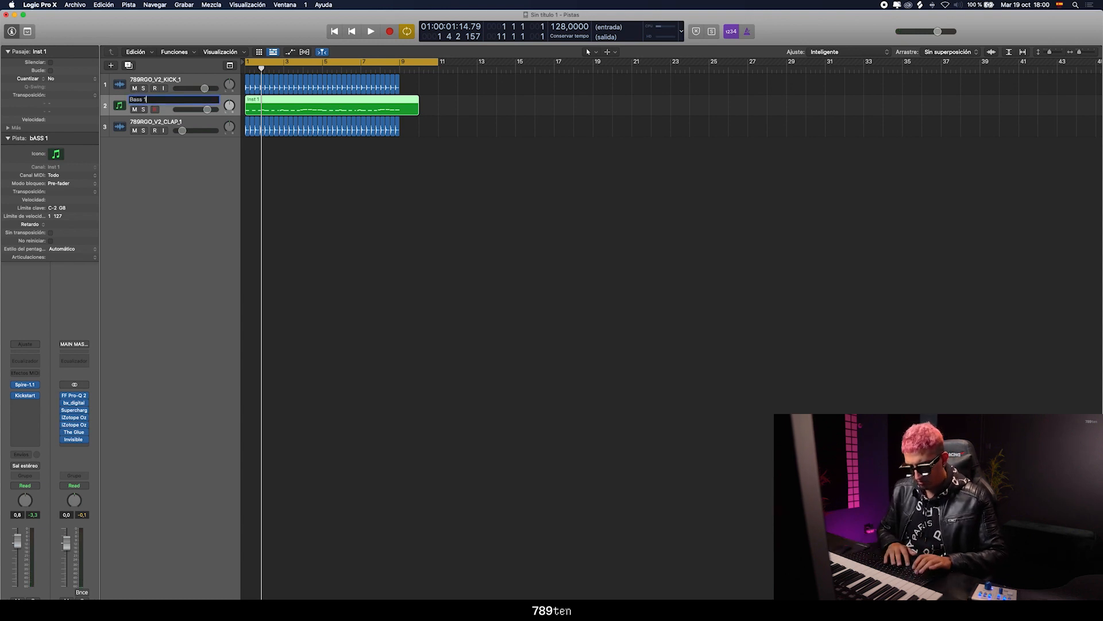
type(" 1")
key("Return")
Group the kick and Bass 1 tracks in a summing stack (Pila de suma) named "bass kick"
left_click(121, 85)
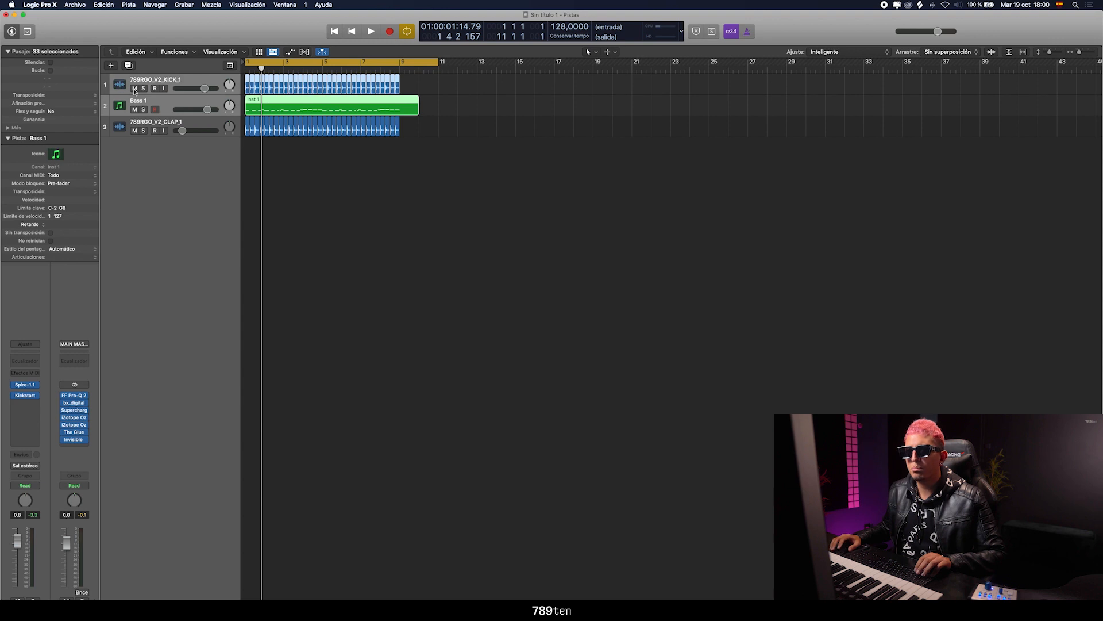
key("super+shift+d")
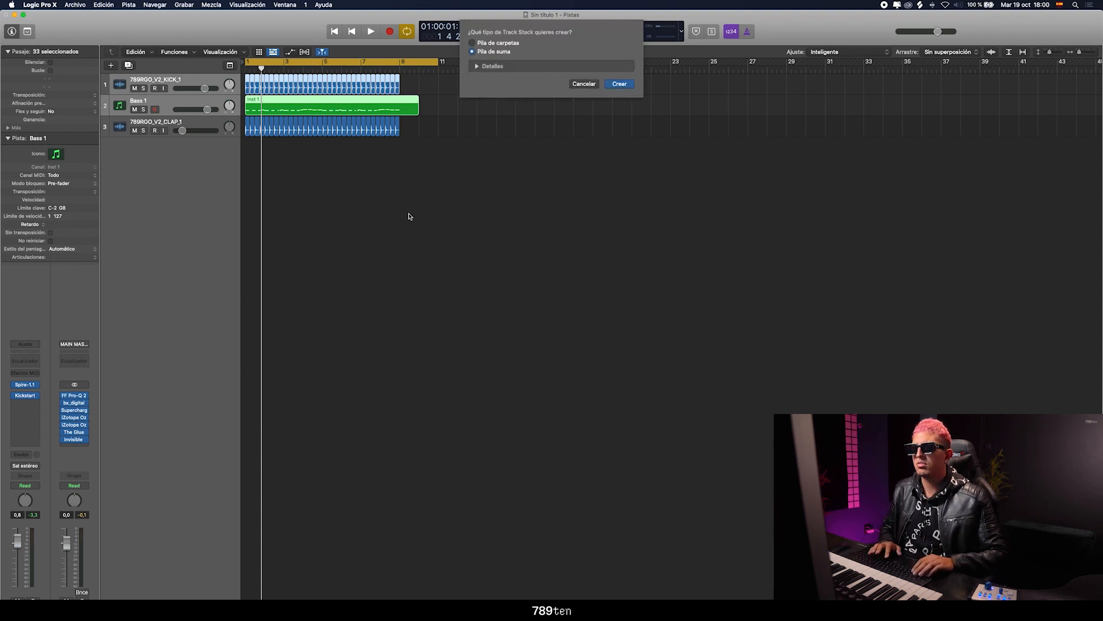
key("Return")
double_click(161, 78)
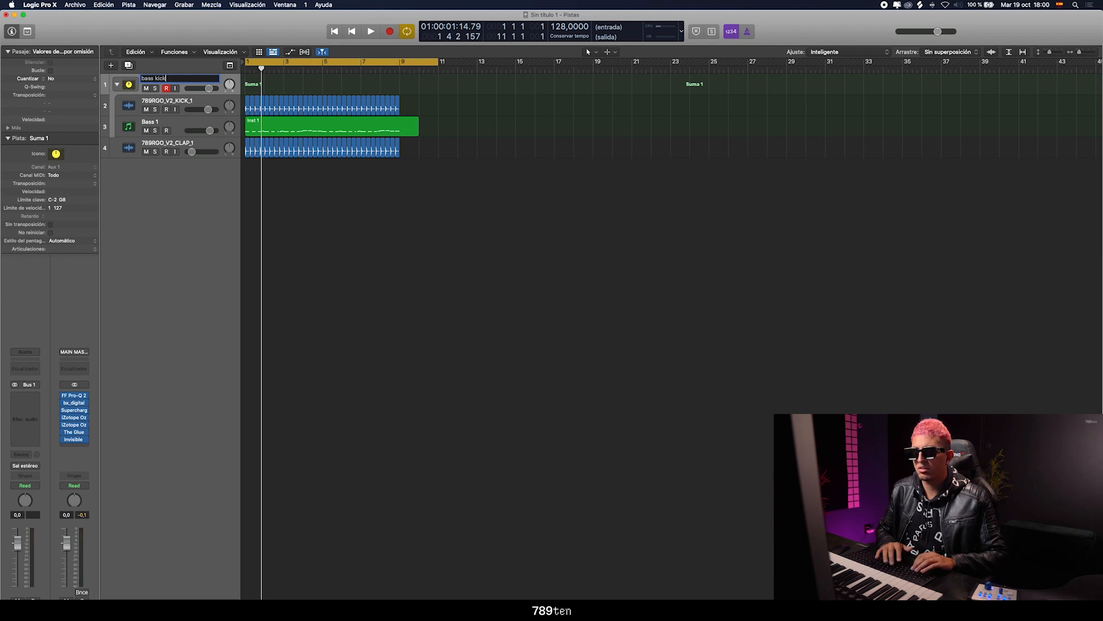
key("Return")
Solo the bass kick stack during playback and insert a stereo FF Pro-Q 2 equalizer on it
key("space")
key("s")
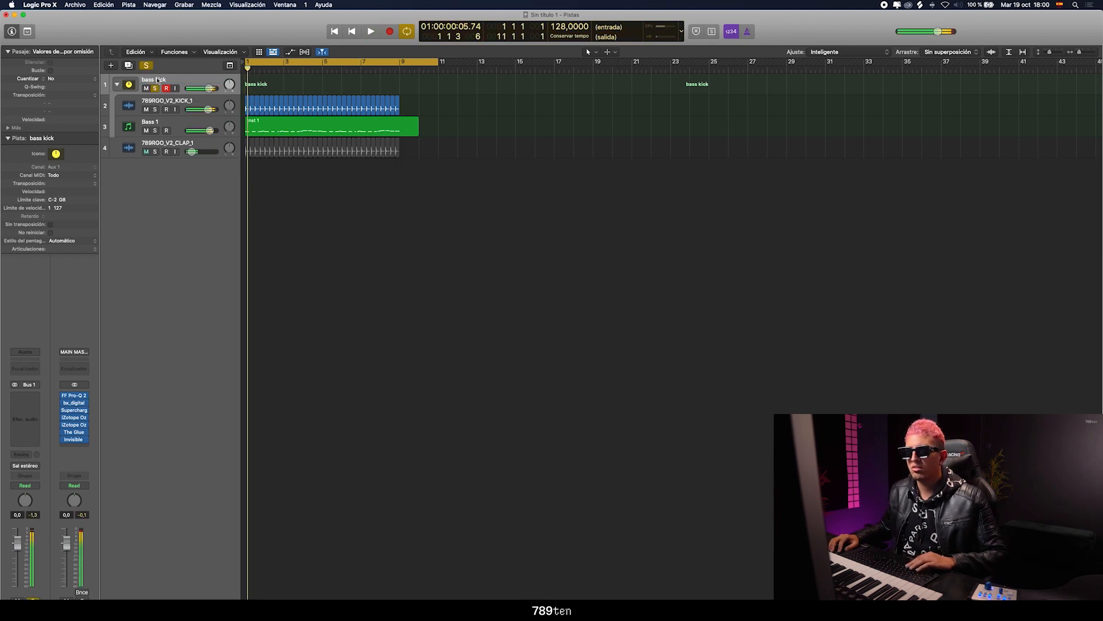
left_click(26, 396)
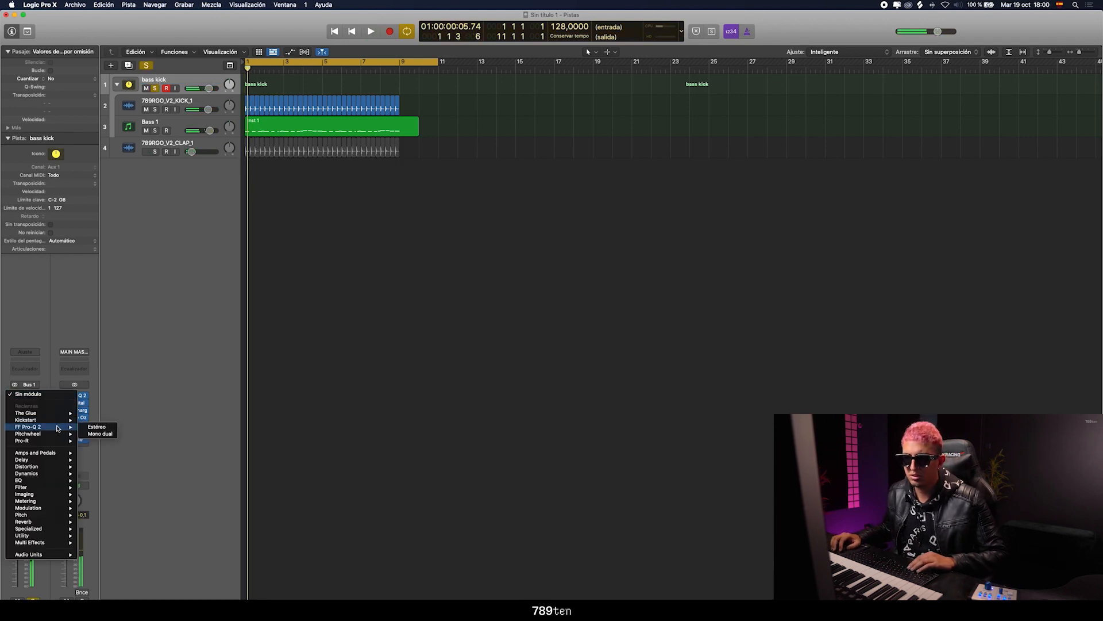
left_click(101, 427)
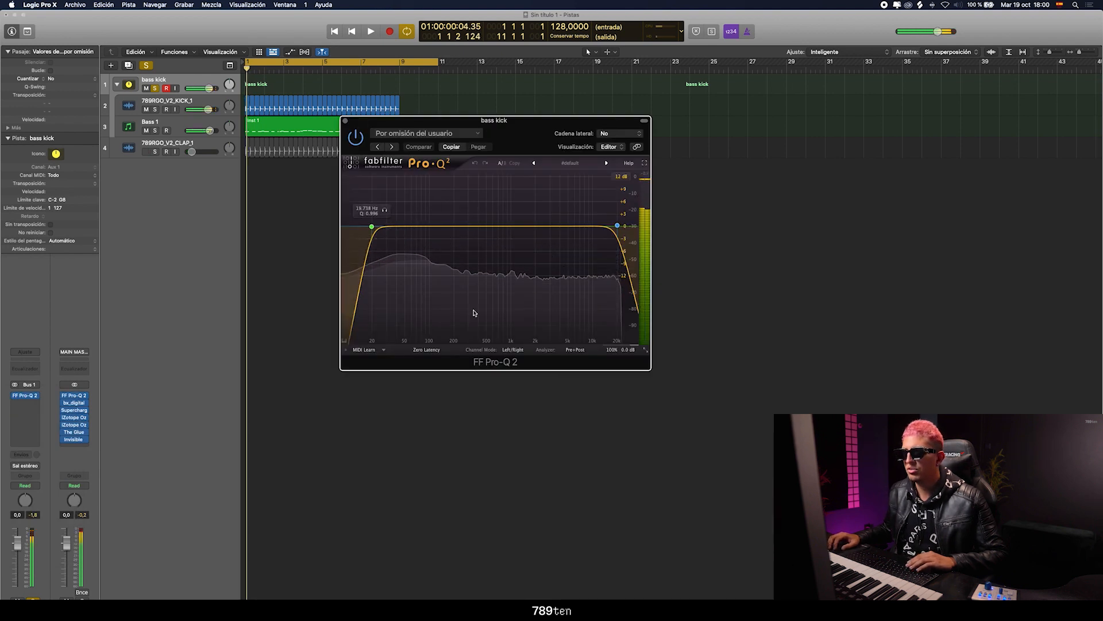
left_click_drag(513, 146, 667, 184)
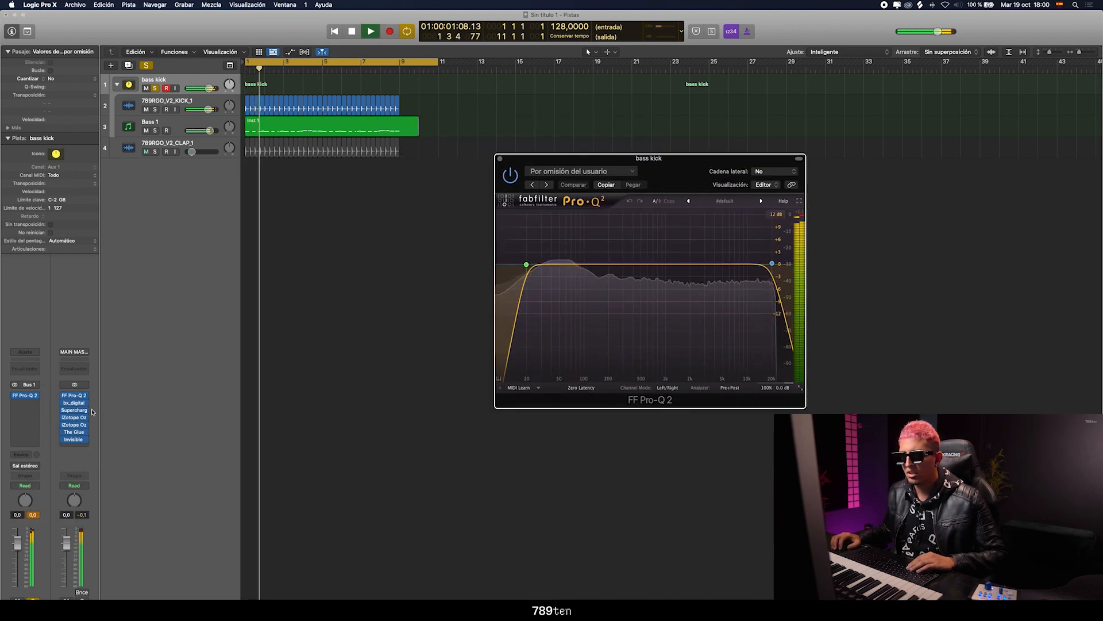
Insert The Glue after the equalizer on the bass kick stack, adjust its Range knob and close its window
left_click(26, 409)
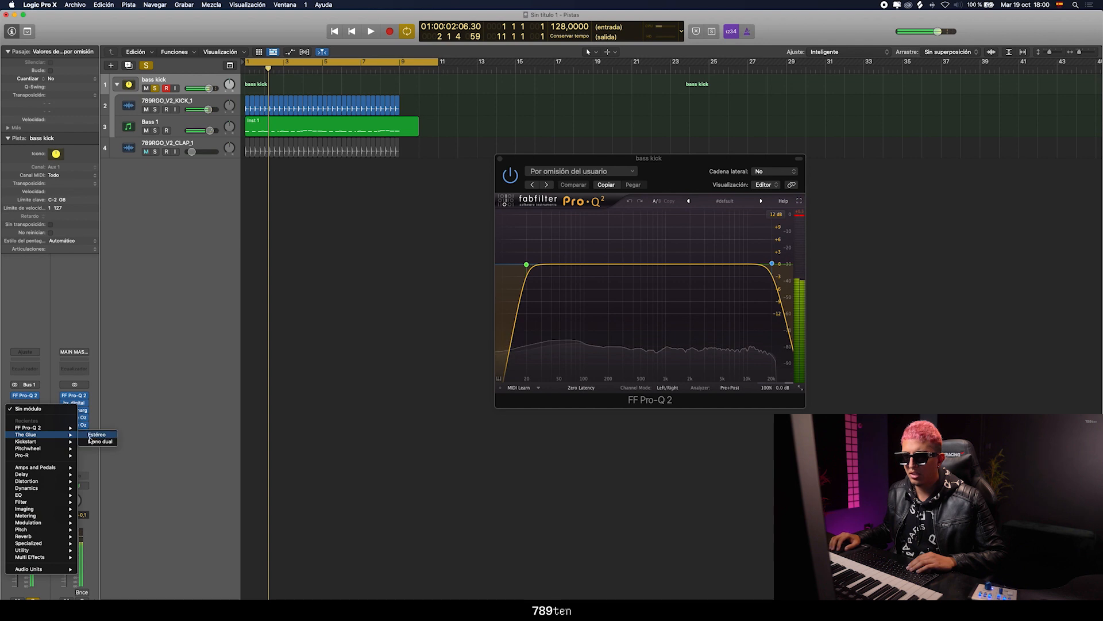
left_click(106, 440)
key("space")
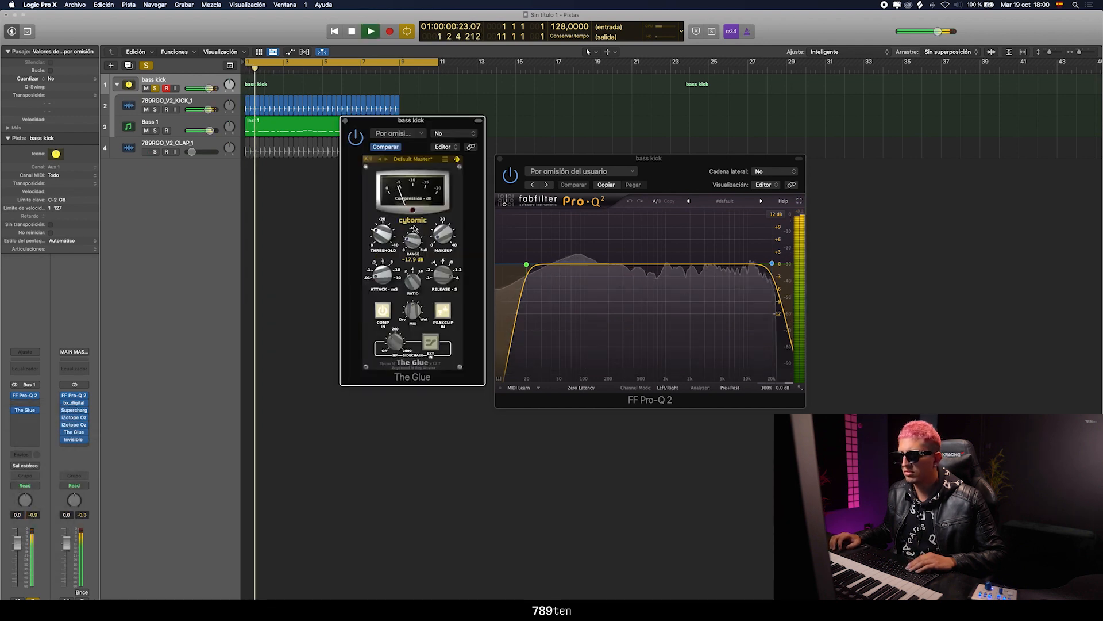
left_click_drag(413, 240, 416, 236)
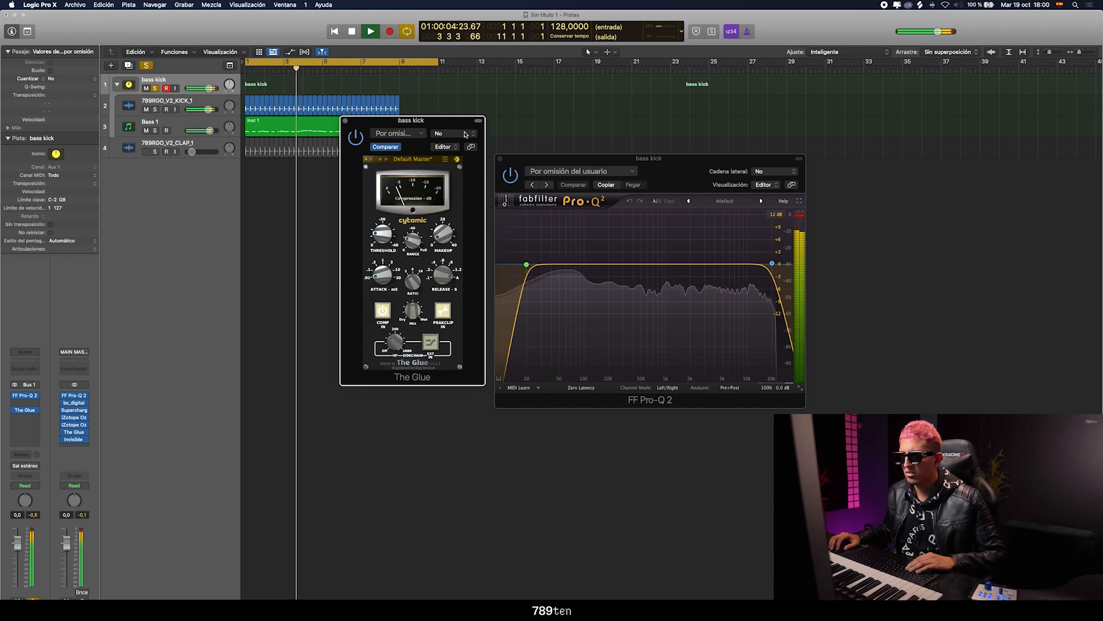
left_click_drag(411, 120, 376, 151)
left_click_drag(560, 161, 629, 120)
left_click(309, 152)
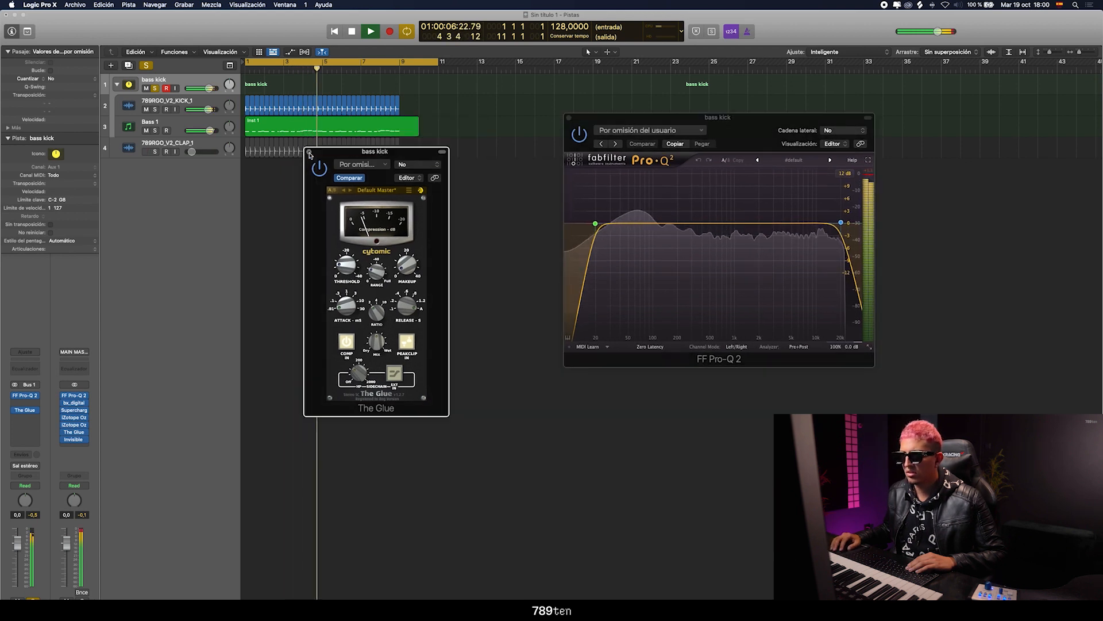
Unsolo the bass kick stack, play the full project and close the FF Pro-Q 2 window
key("space")
left_click(161, 90)
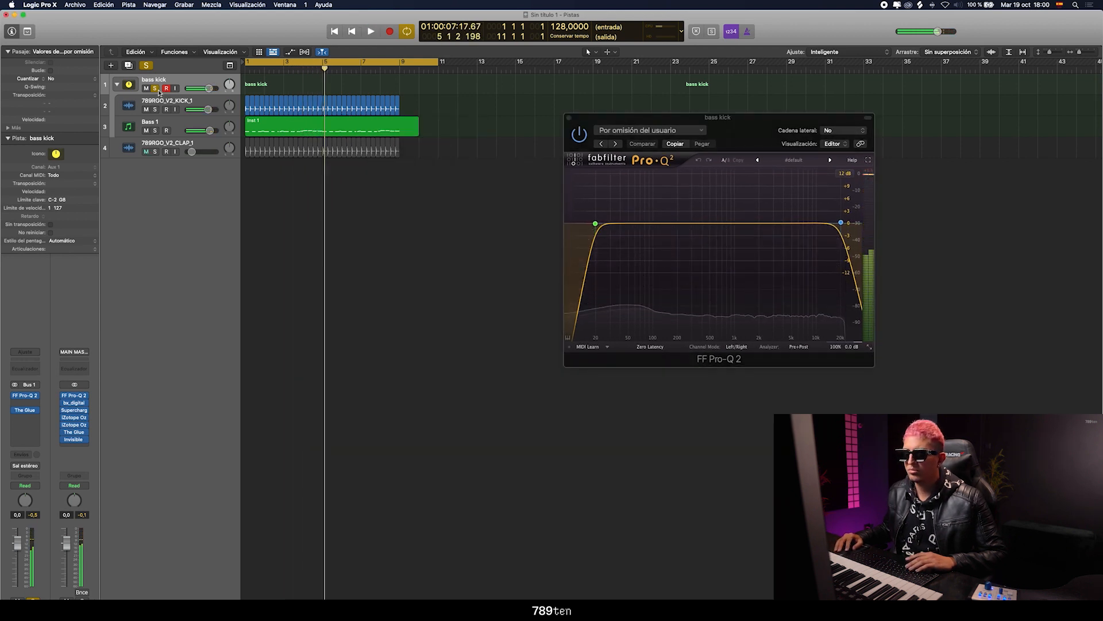
left_click(155, 88)
key("space")
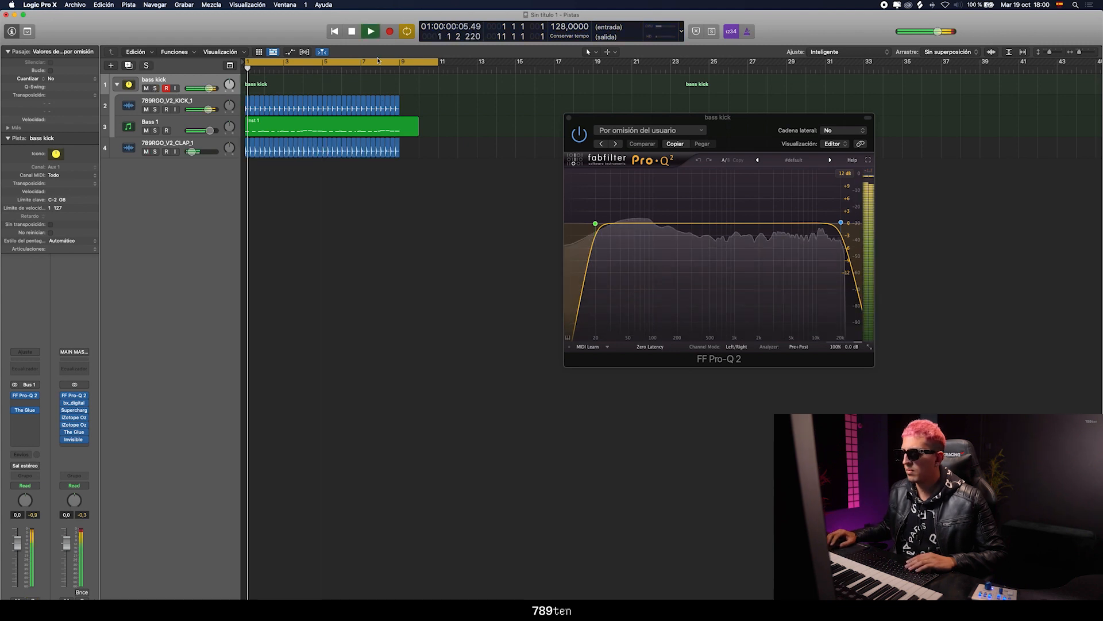
left_click(568, 119)
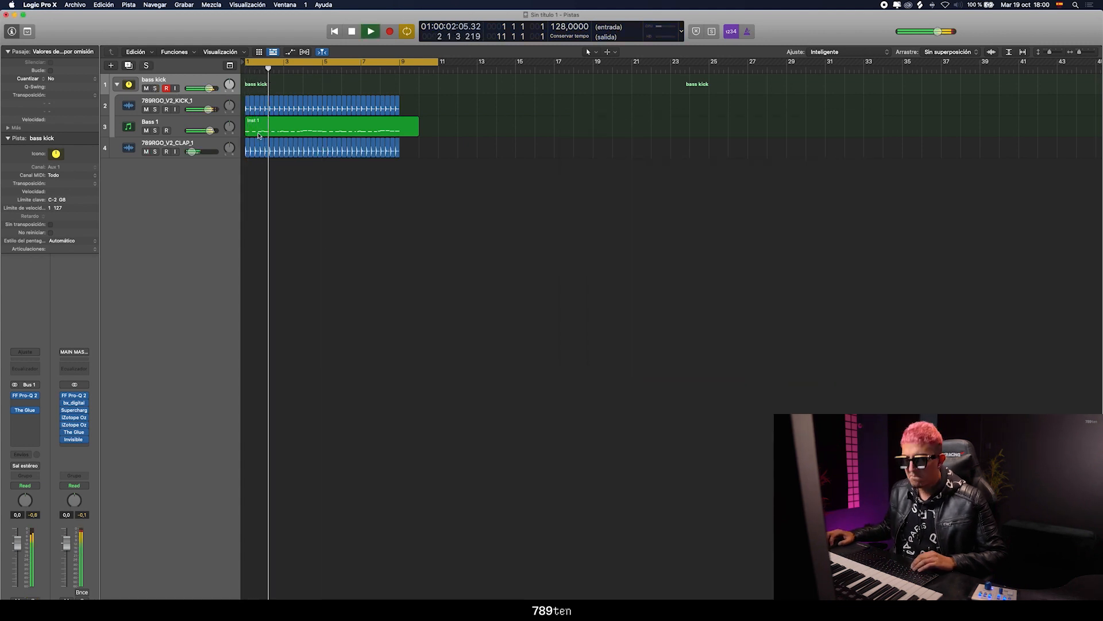
Collapse and re-expand the bass kick stack, and select the Bass 1 track inside it
left_click(144, 155)
left_click(117, 85)
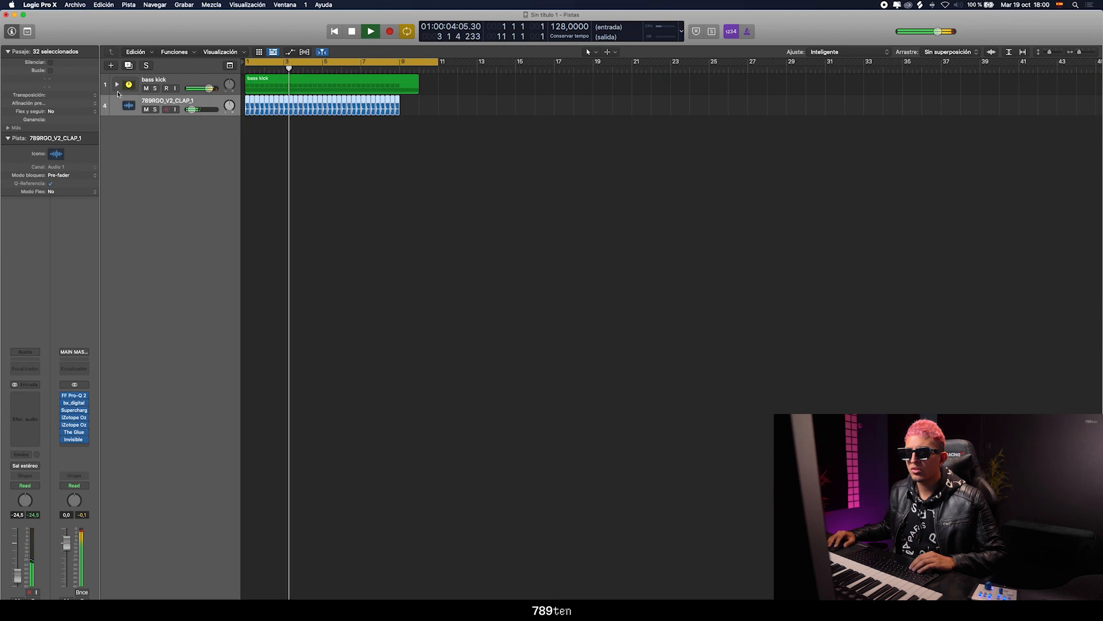
left_click(116, 86)
left_click(130, 127)
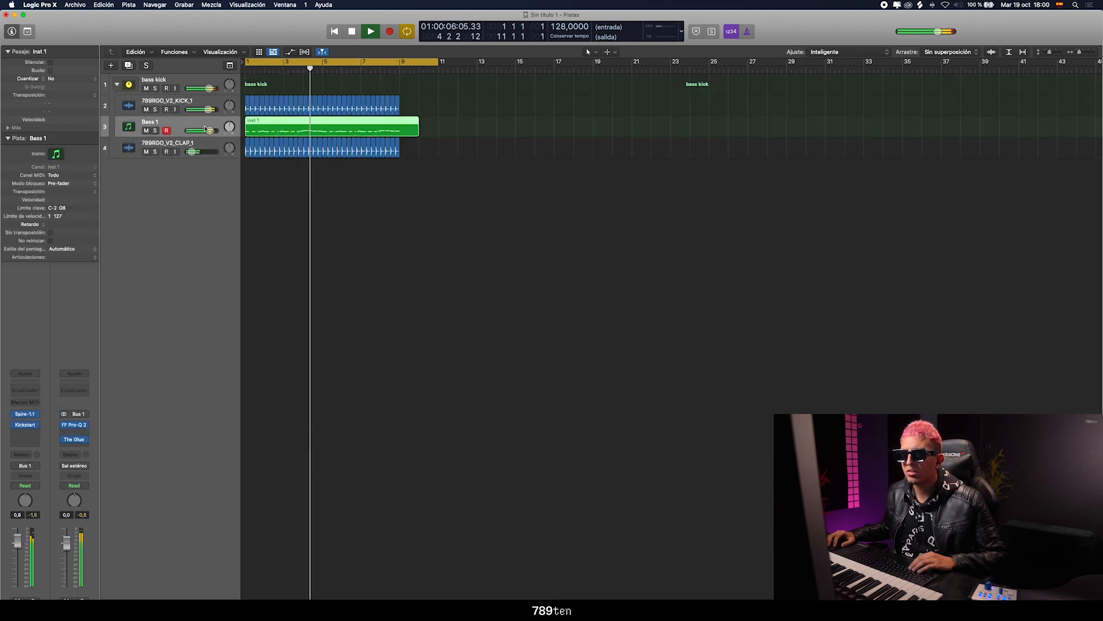
Open the Bass 1 region in the piano roll editor and play the bass line from the start
left_click(264, 175)
double_click(282, 127)
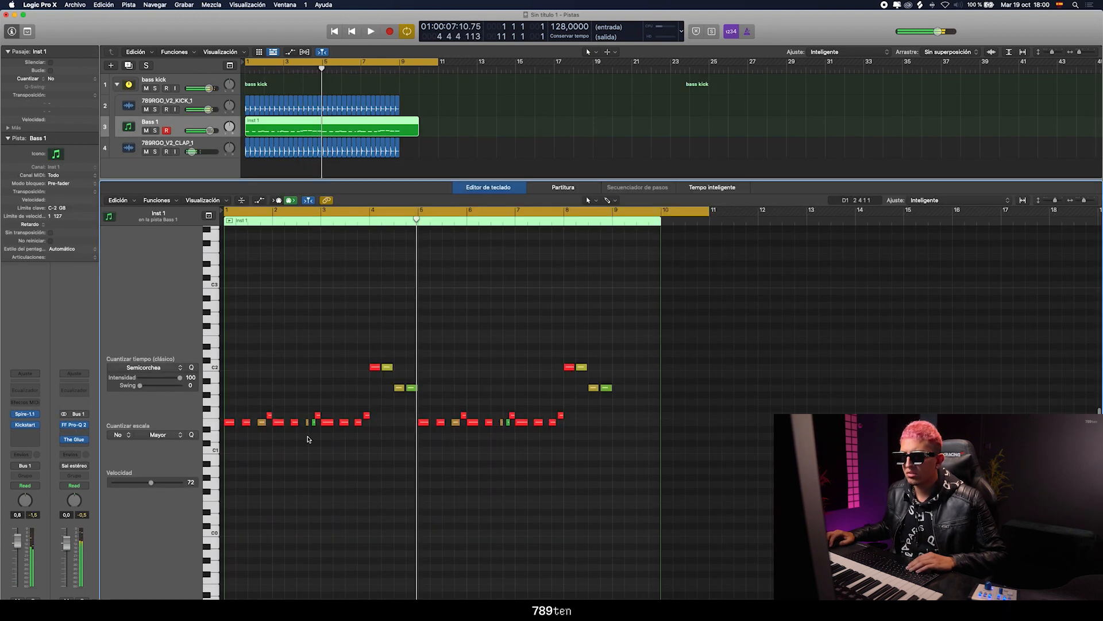
left_click_drag(1085, 200, 1088, 200)
scroll(450, 344, "left", 10)
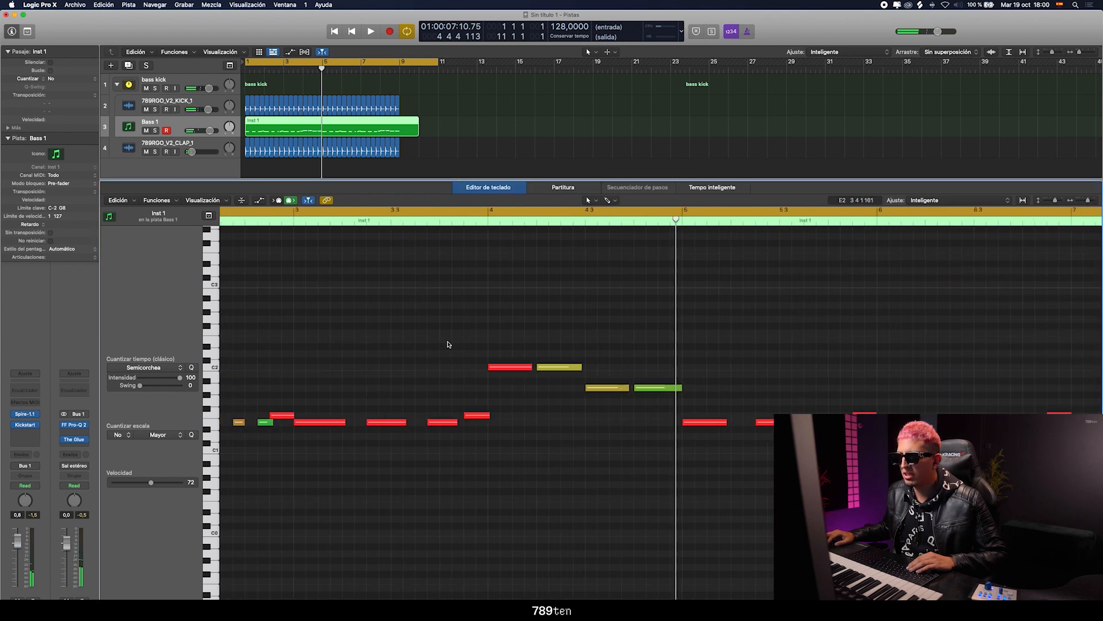
key("Return")
key("space")
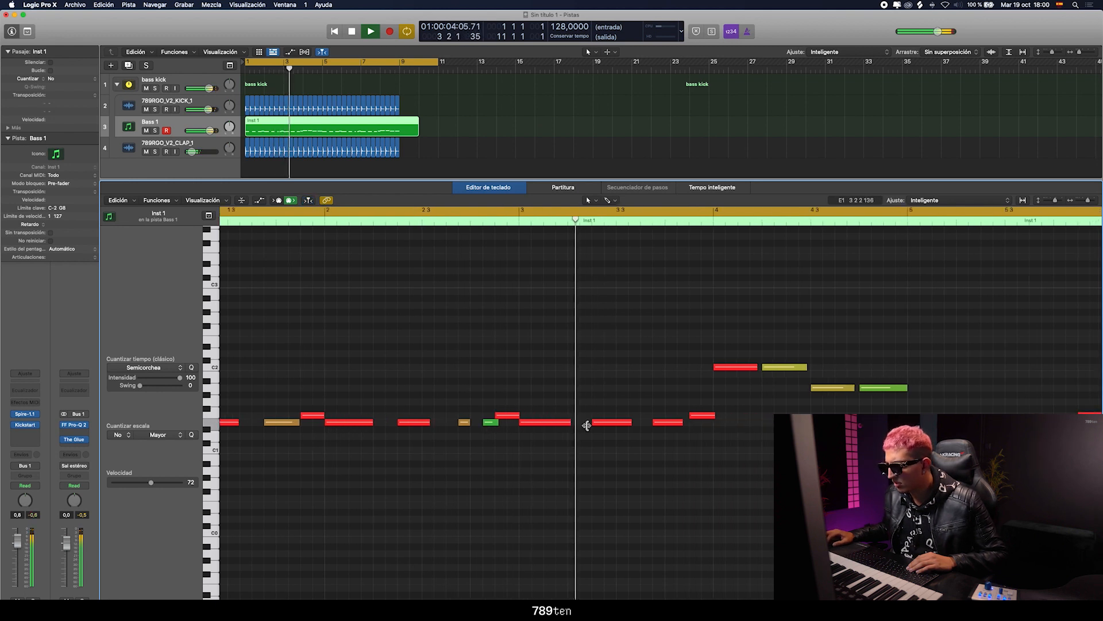
Adjust a low bass note in the second half of bar 3 and resume playback
key("space")
left_click_drag(630, 417, 601, 424)
key("space")
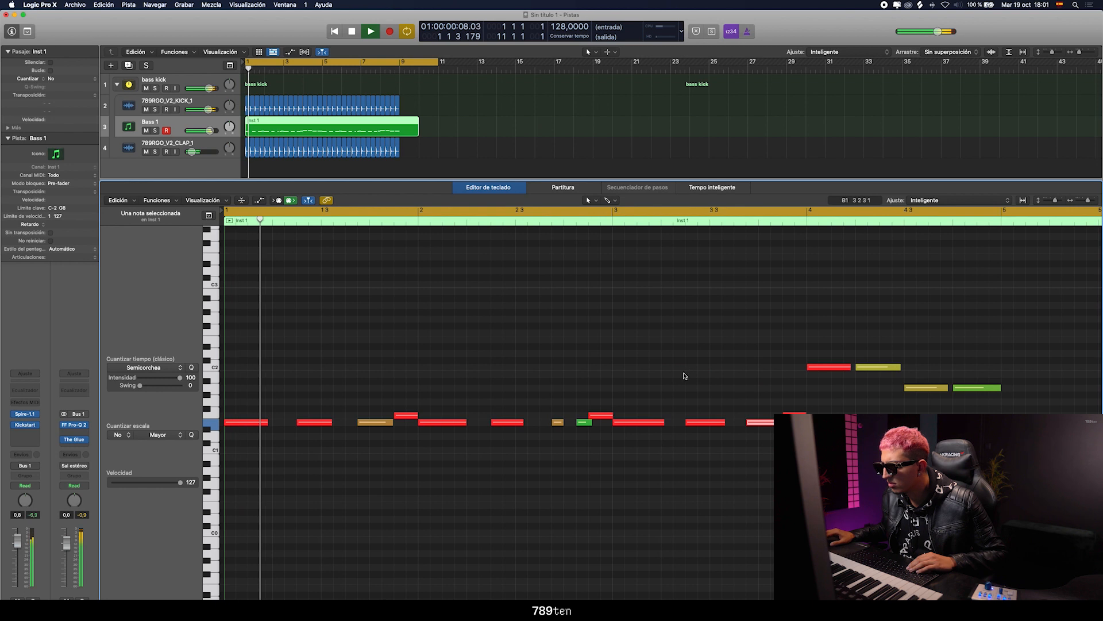
Select all notes of the bass region, quantize them to Semicorchea and close the note editor
key("super+a")
key("space")
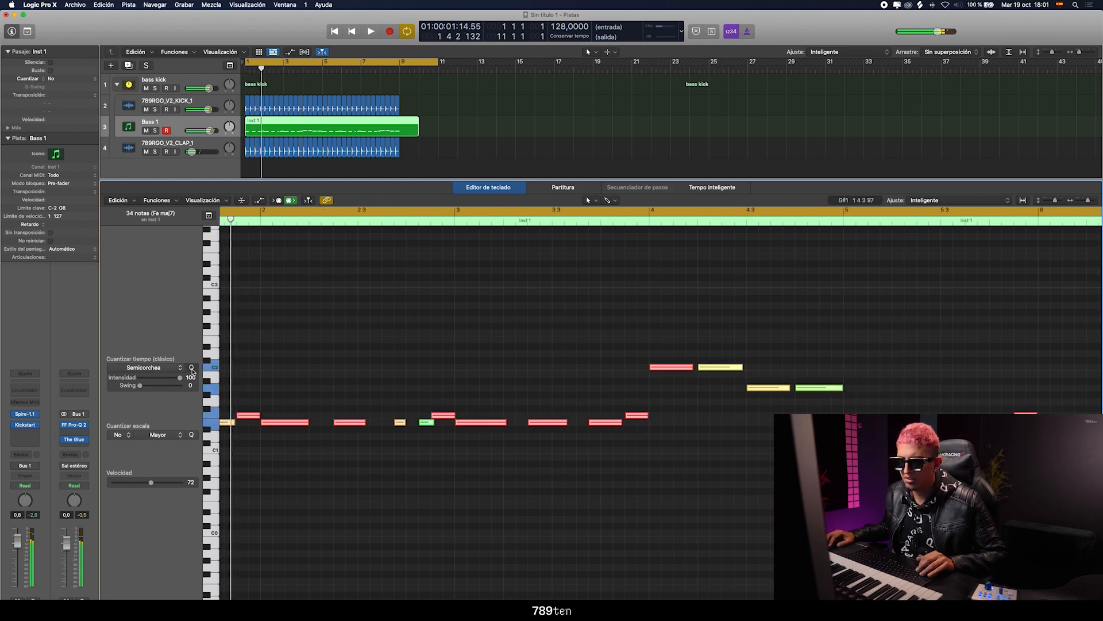
left_click(399, 346)
key("p")
left_click(316, 249)
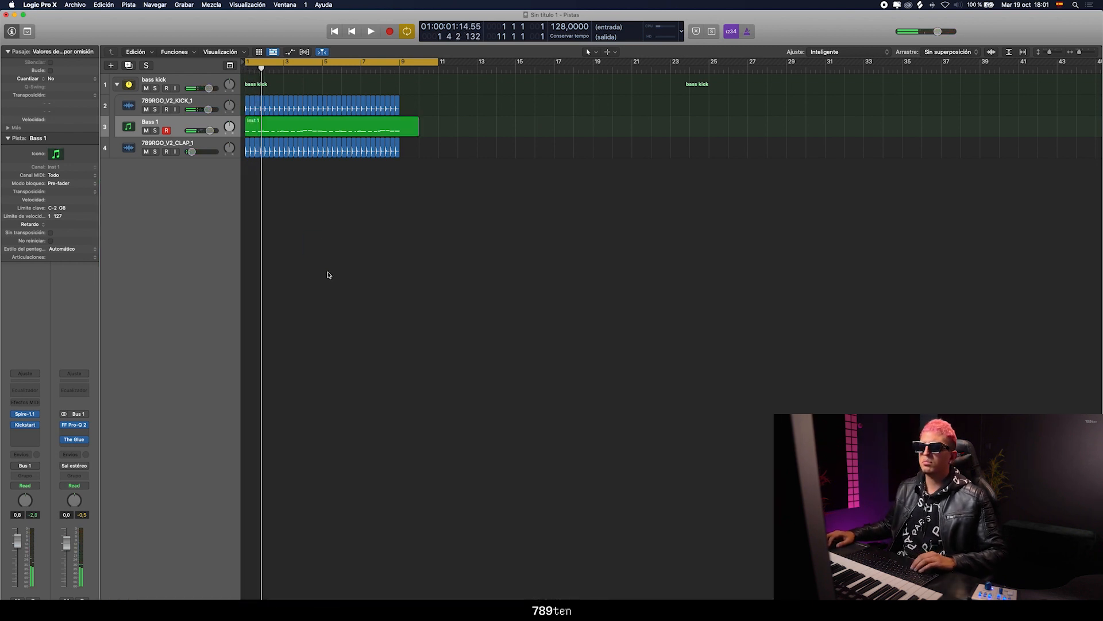
Add a software instrument track below the clap track and load Spire-1.1 on it in stereo
left_click(126, 149)
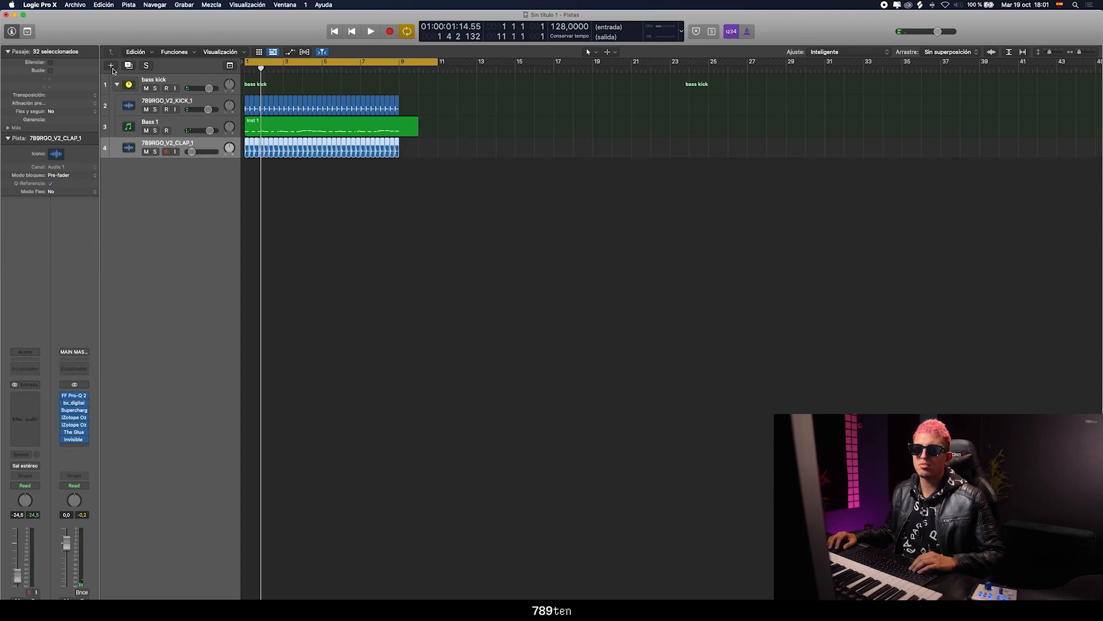
left_click(119, 121)
left_click(123, 152)
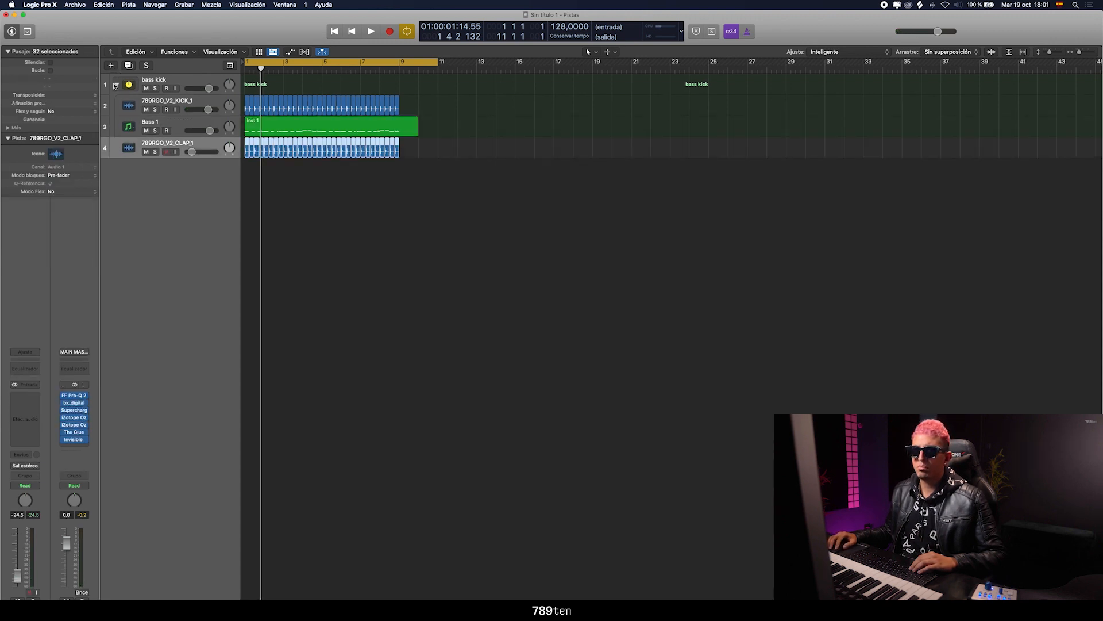
left_click(111, 67)
key("Return")
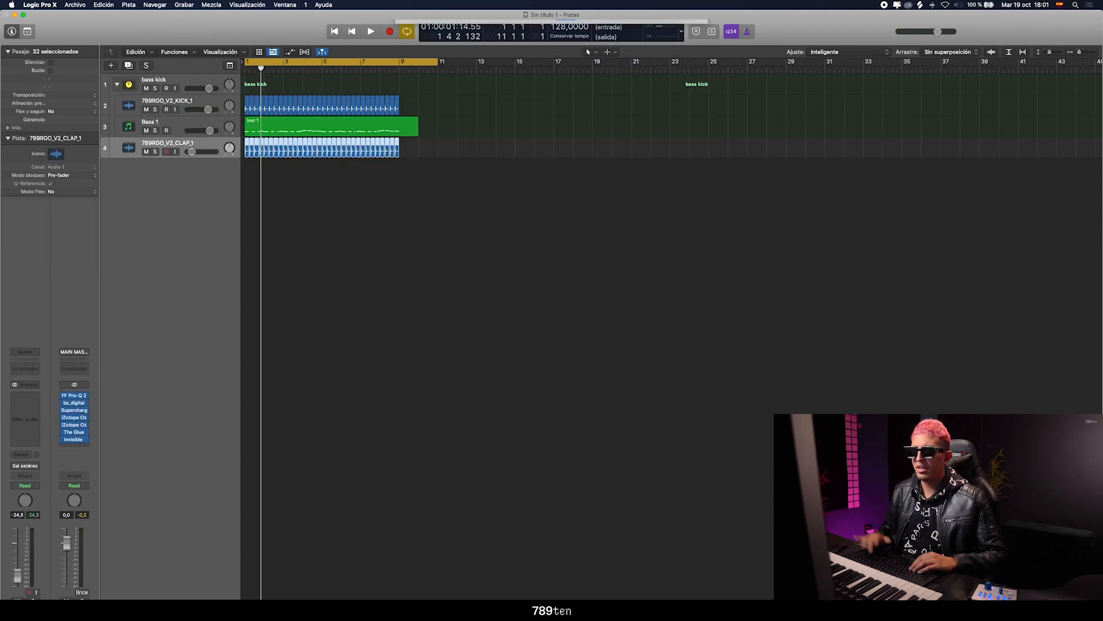
left_click(25, 386)
mouse_move(57, 409)
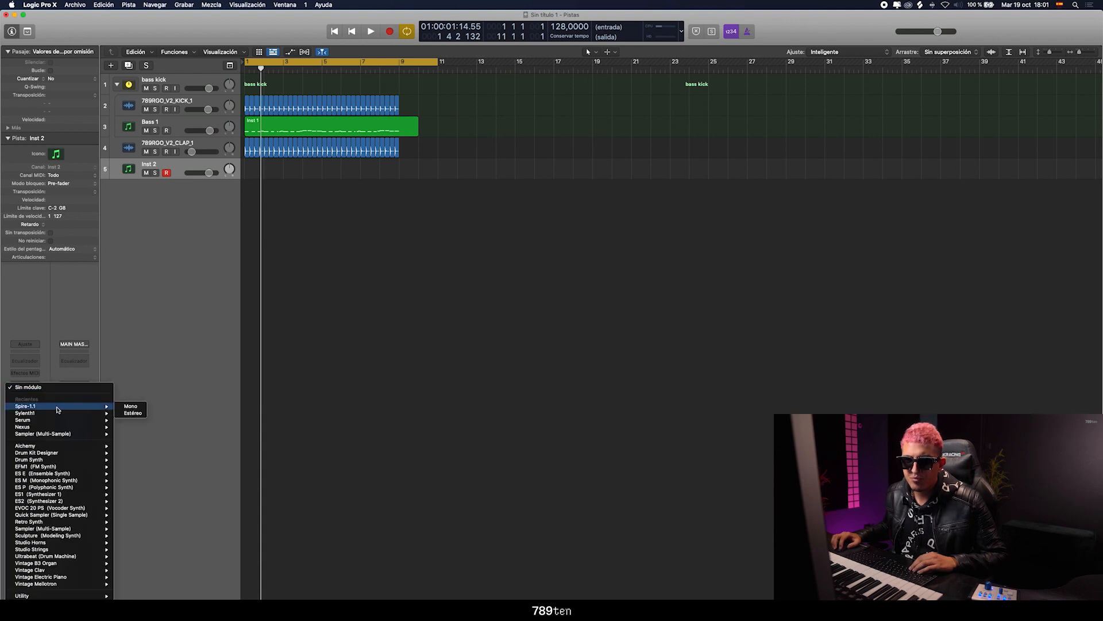
left_click(130, 413)
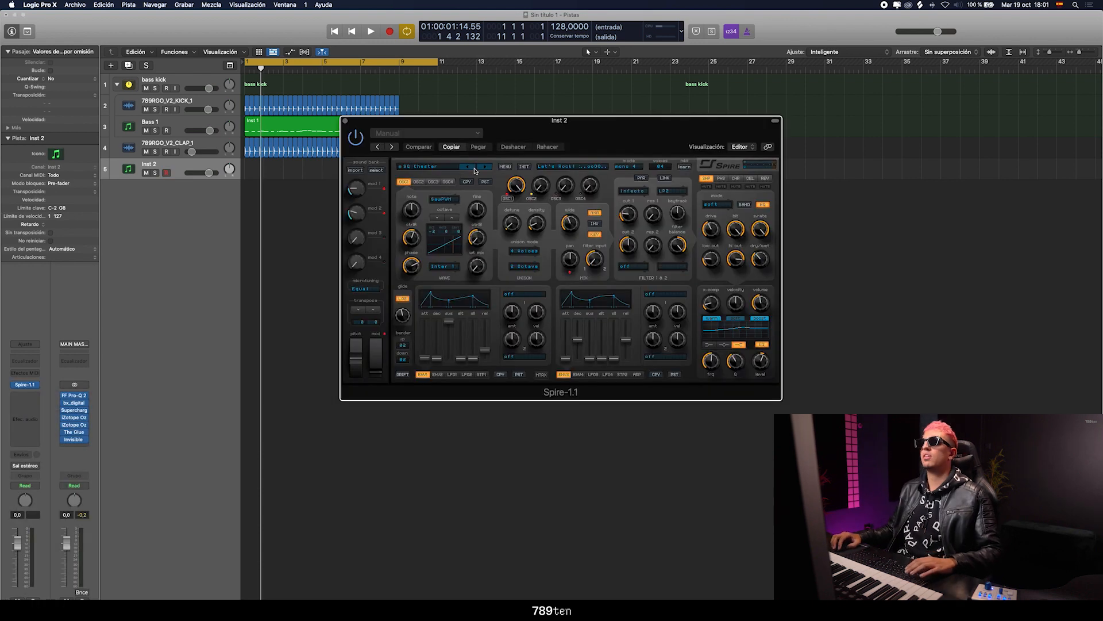
left_click(502, 168)
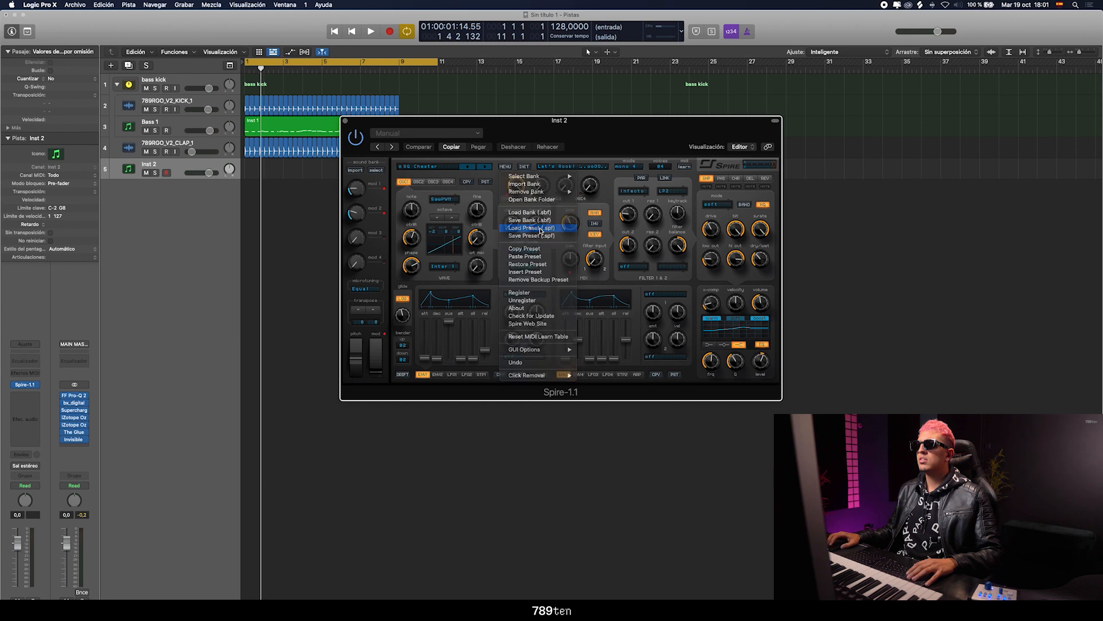
left_click(534, 232)
left_click(722, 342)
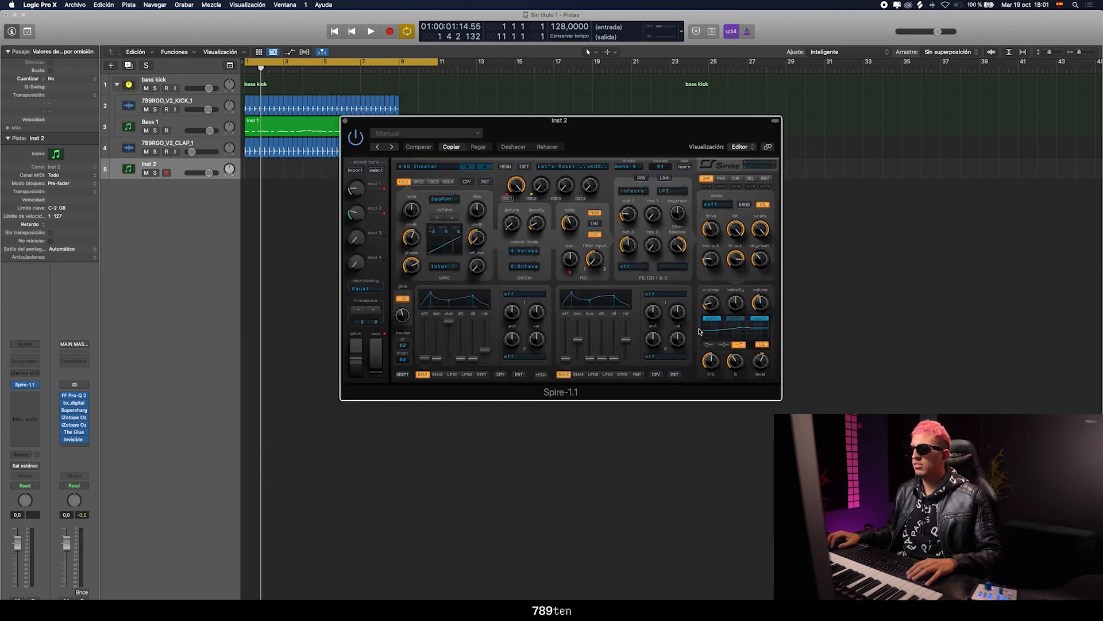
Load a sound bank into Spire and choose its Lead 1 preset
left_click(506, 168)
left_click(539, 219)
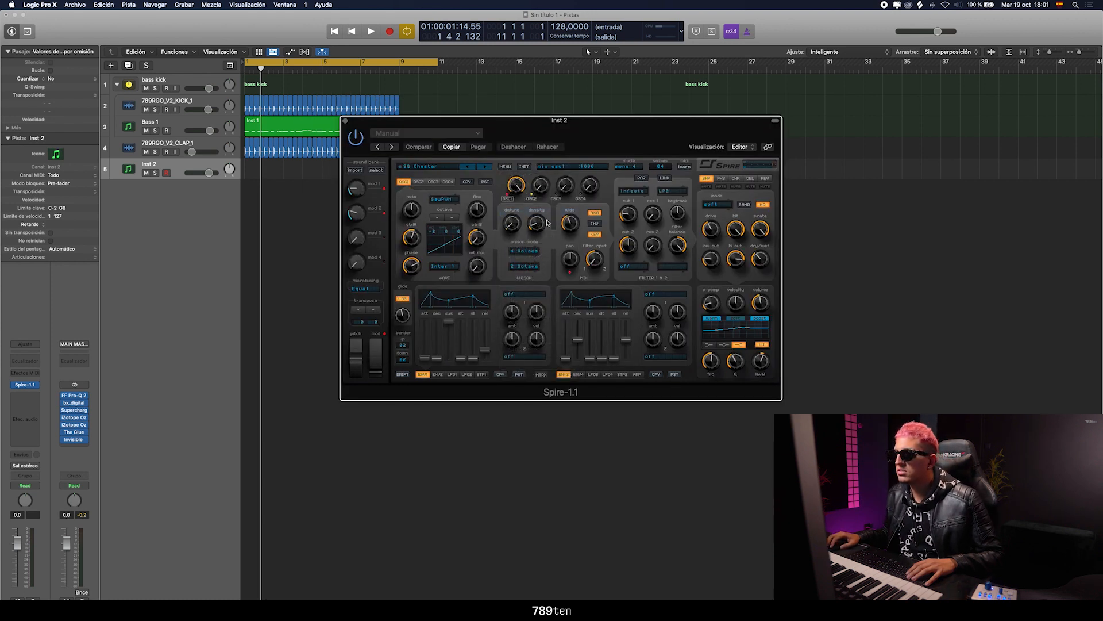
double_click(428, 223)
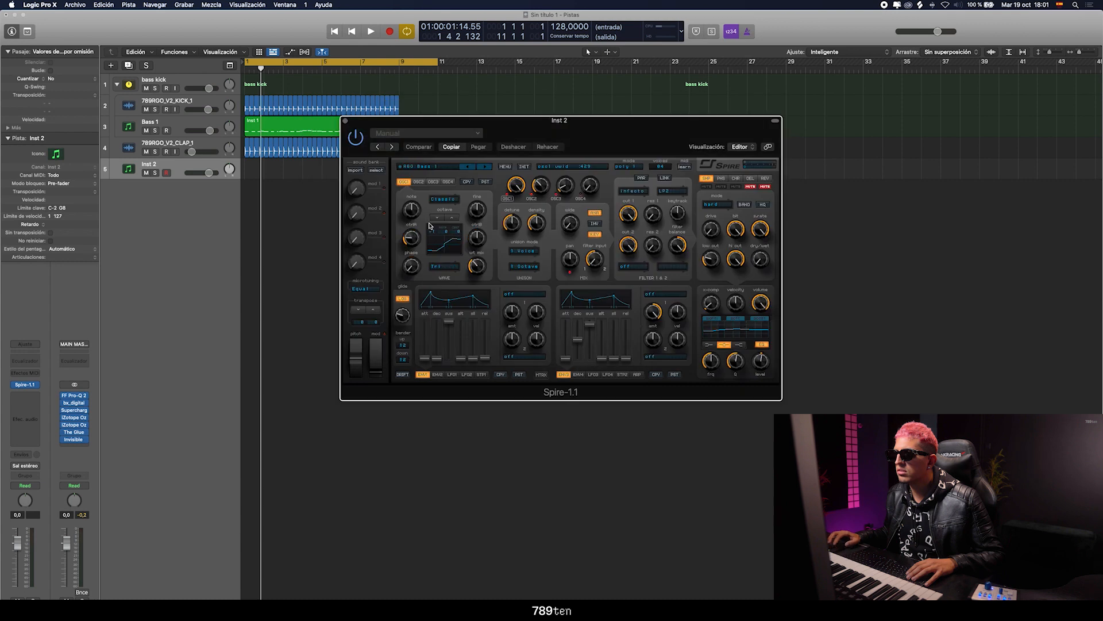
left_click(442, 173)
left_click(479, 225)
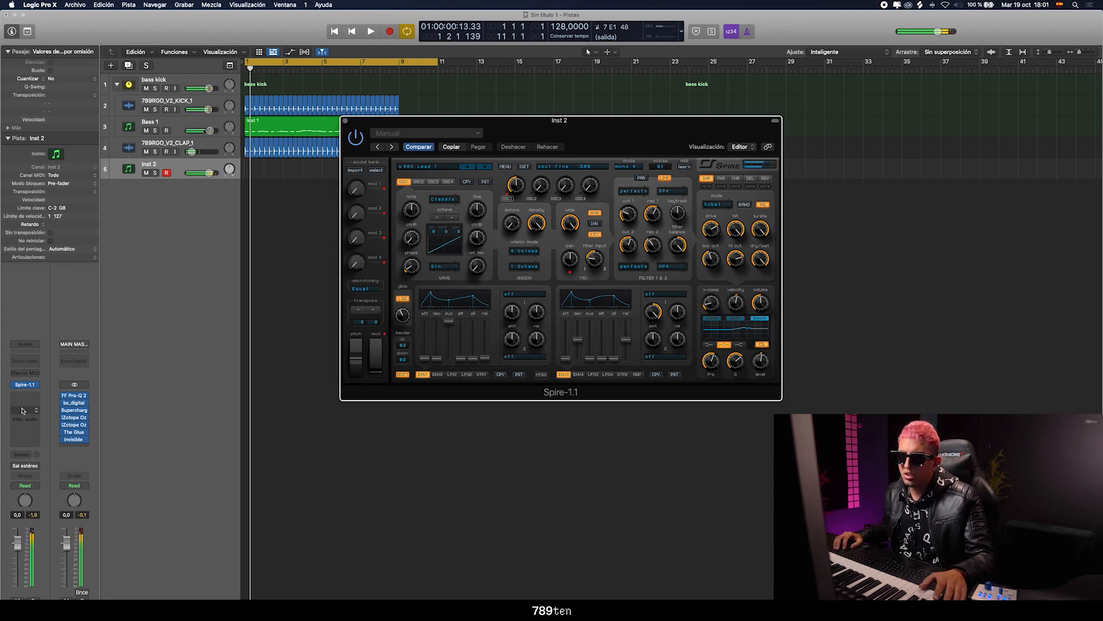
Place the Inst 2 track inside a new summing stack
left_click(127, 188)
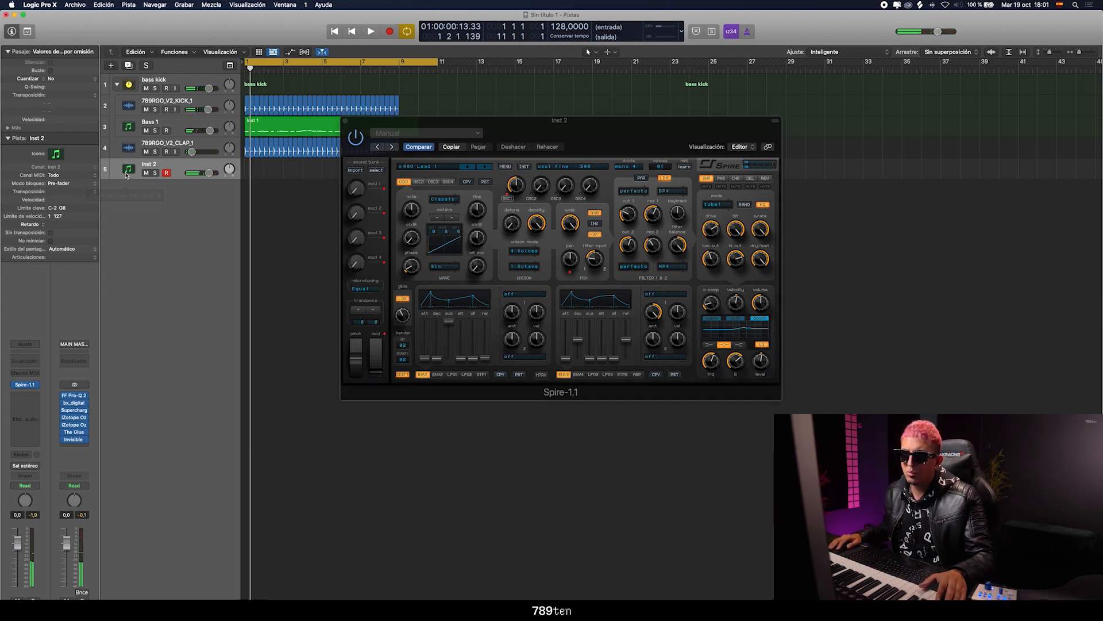
left_click(129, 170)
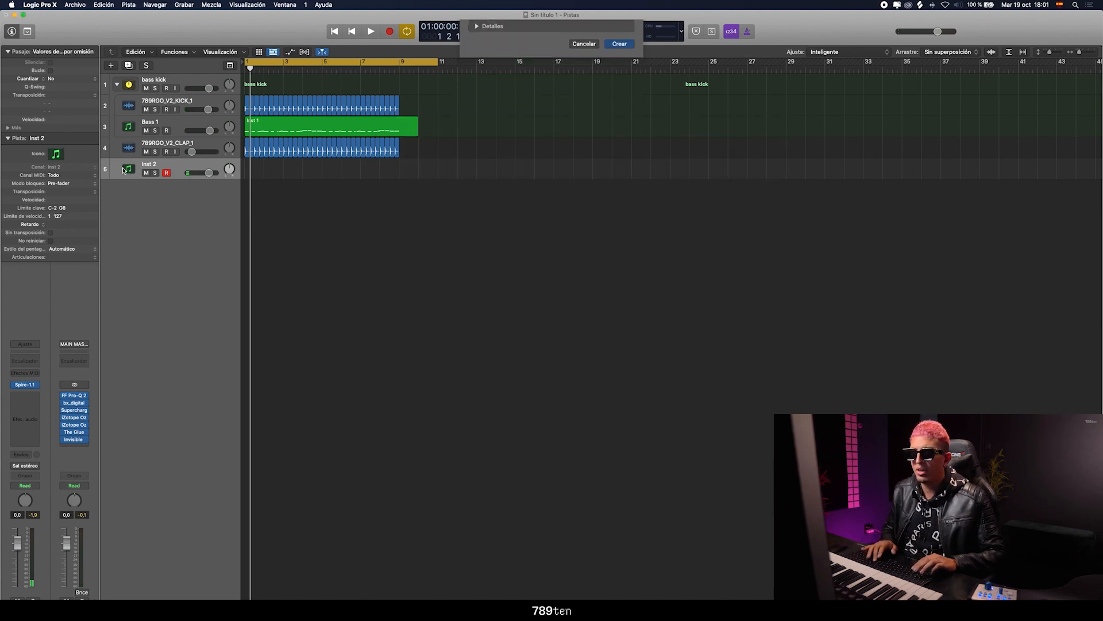
key("super+shift+d")
left_click(128, 193)
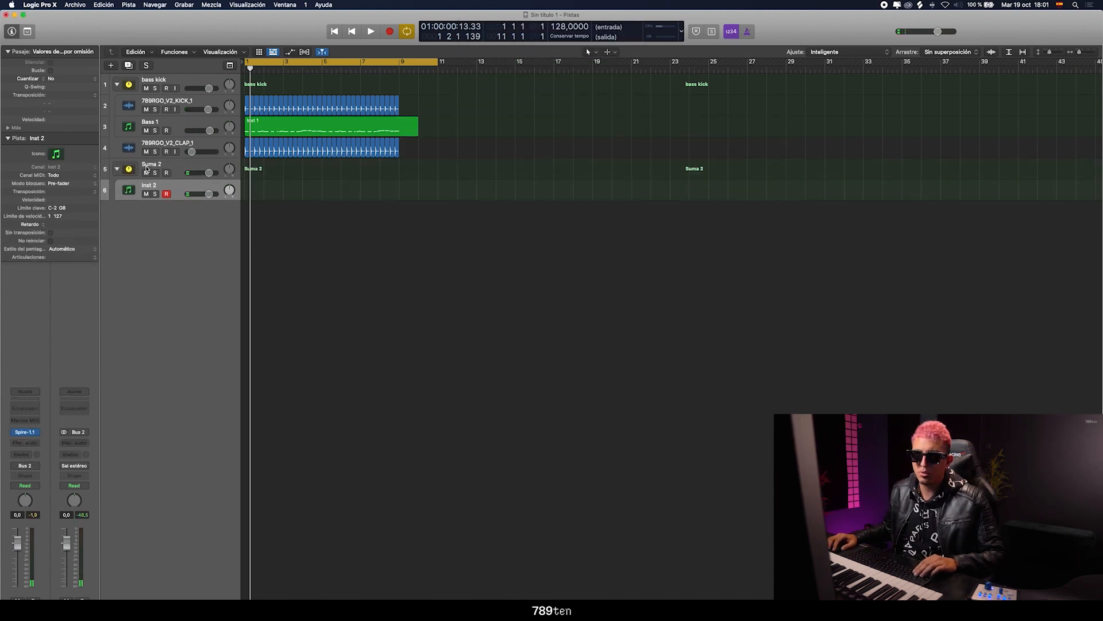
Insert Kickstart on the Suma 2 stack and close its window
left_click(178, 162)
left_click(25, 417)
mouse_move(57, 449)
left_click(96, 449)
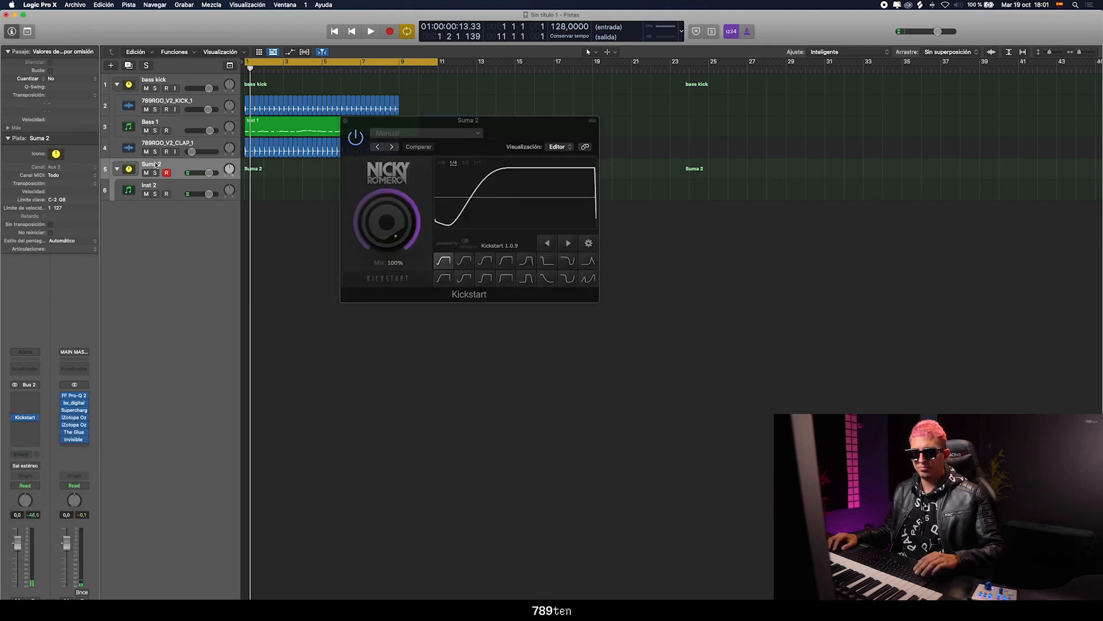
left_click(346, 120)
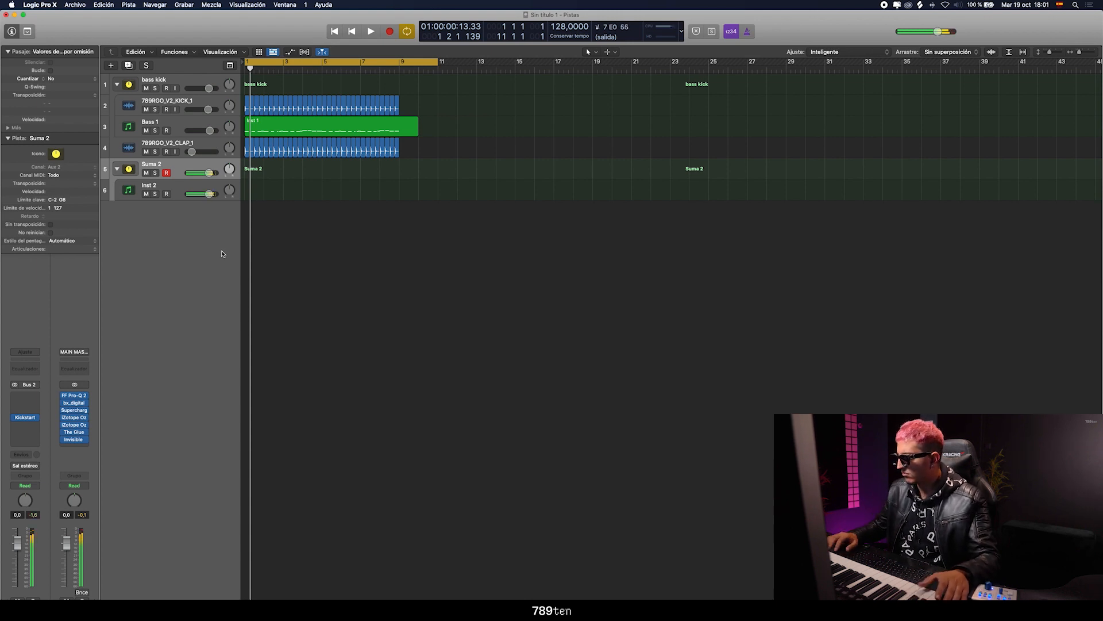
Audition further Lead presets in Spire on the Inst 2 track, keep one and raise the track's volume to 2.8 dB
key("Down")
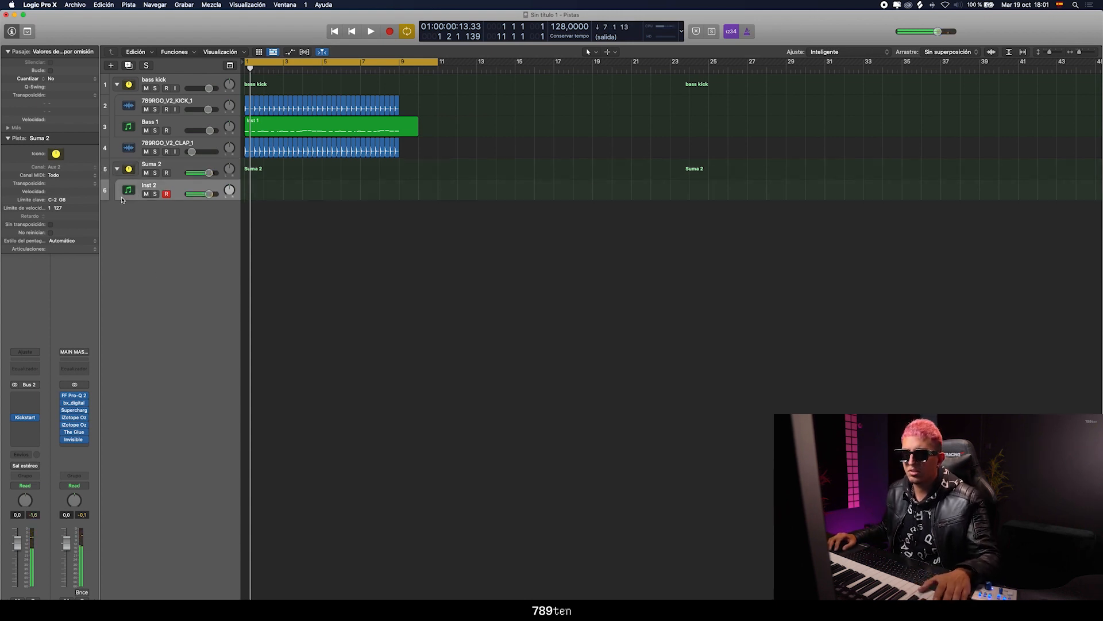
left_click(31, 407)
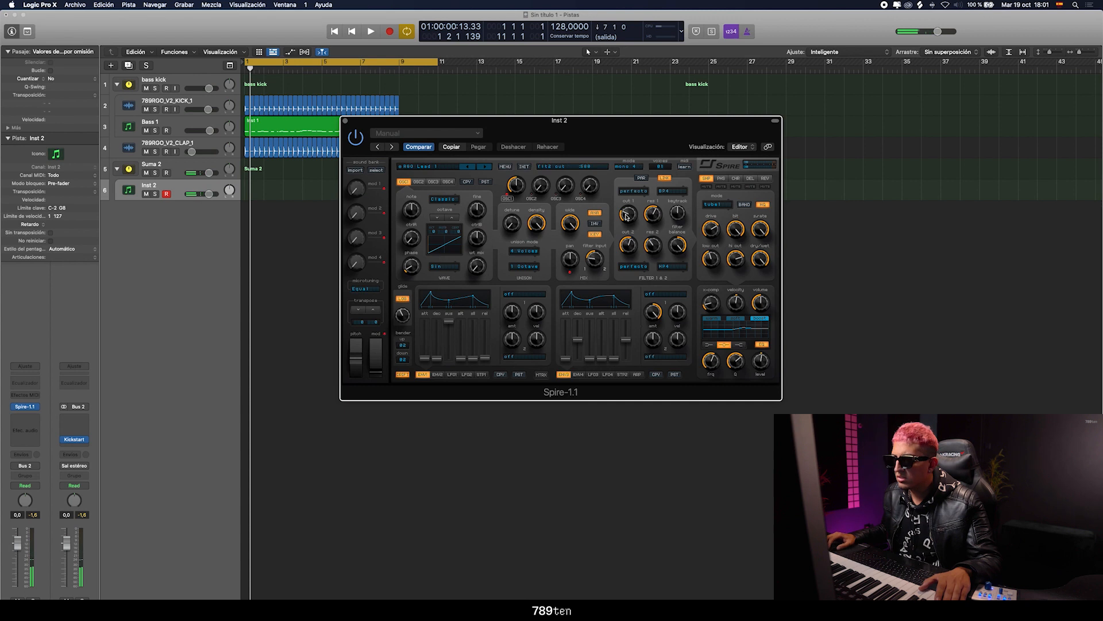
left_click(485, 169)
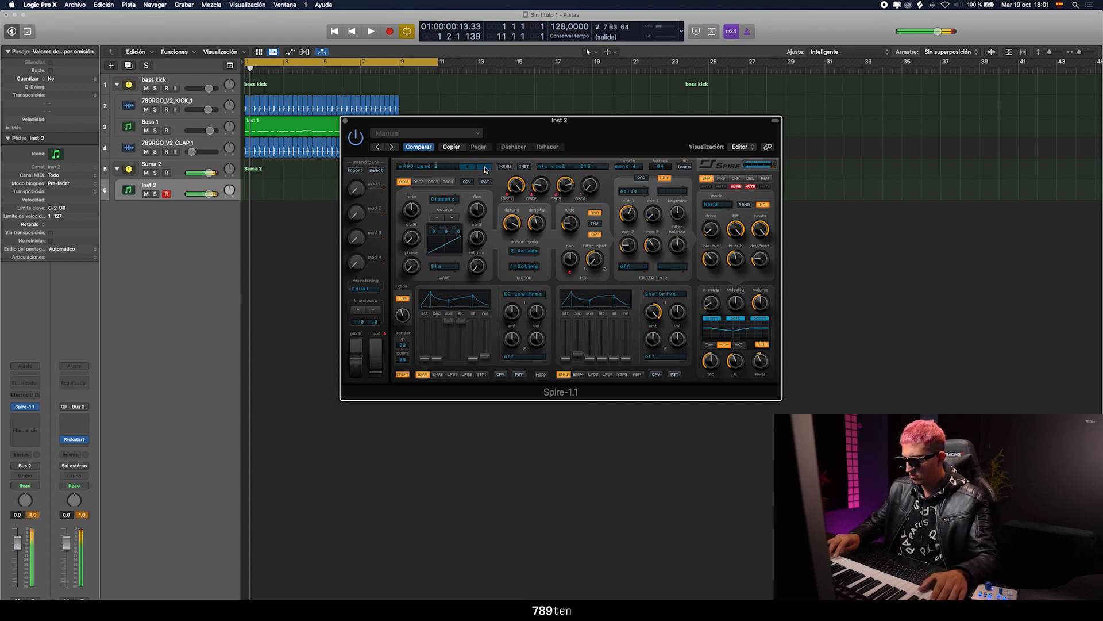
left_click(486, 169)
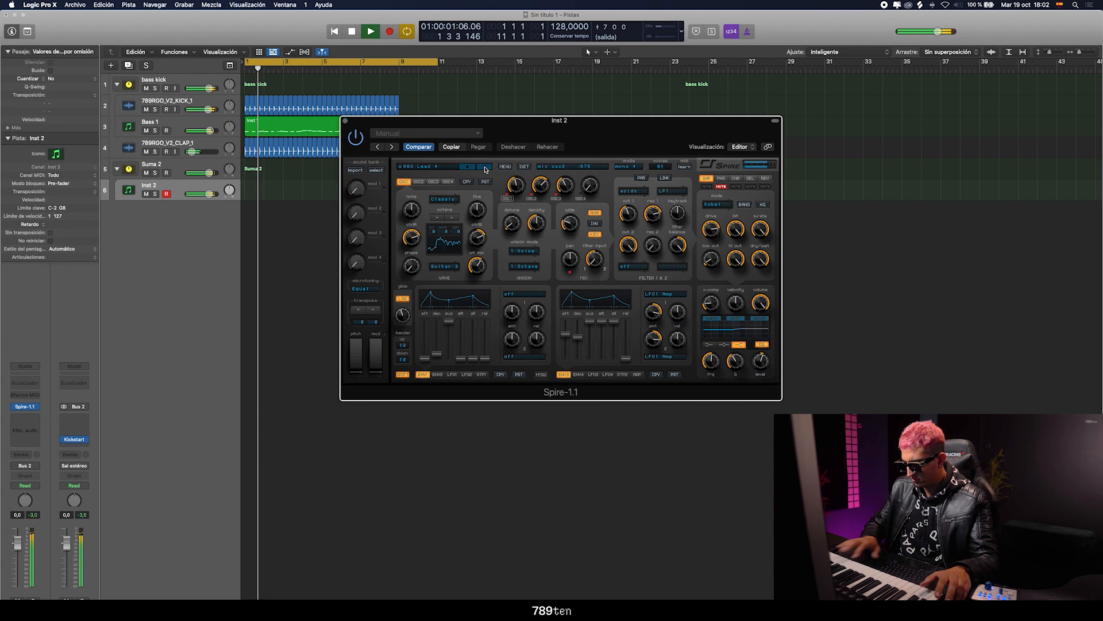
left_click(486, 169)
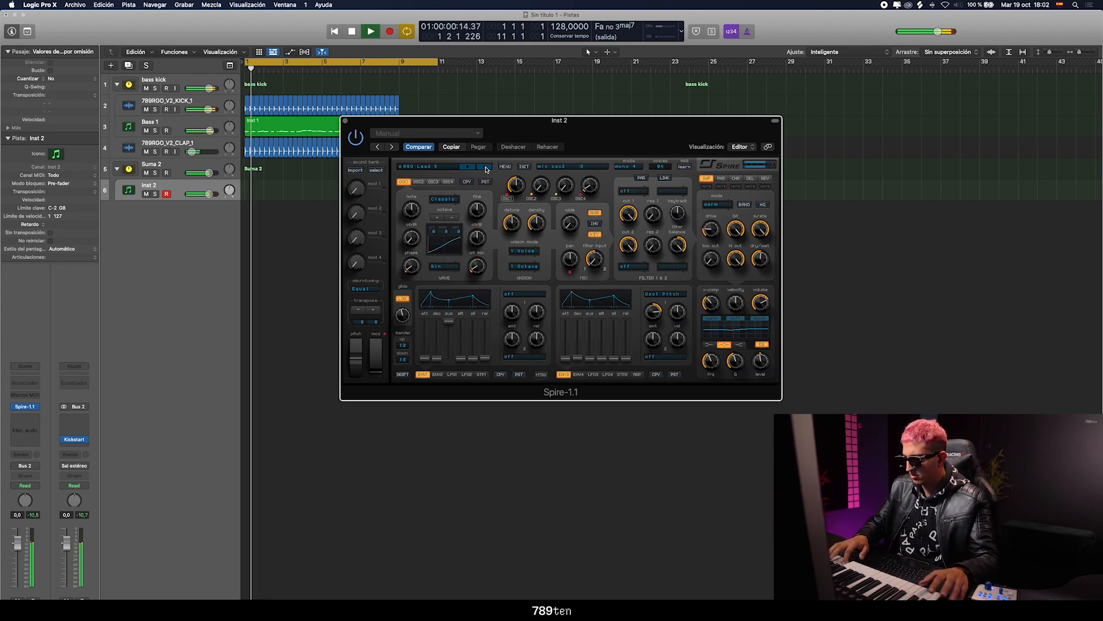
left_click_drag(16, 545, 16, 542)
Insert FF Pro-Q 2 on Inst 2, raise its low cut and add two boost bands, one at about 1138 Hz and +3.4 dB
left_click(25, 424)
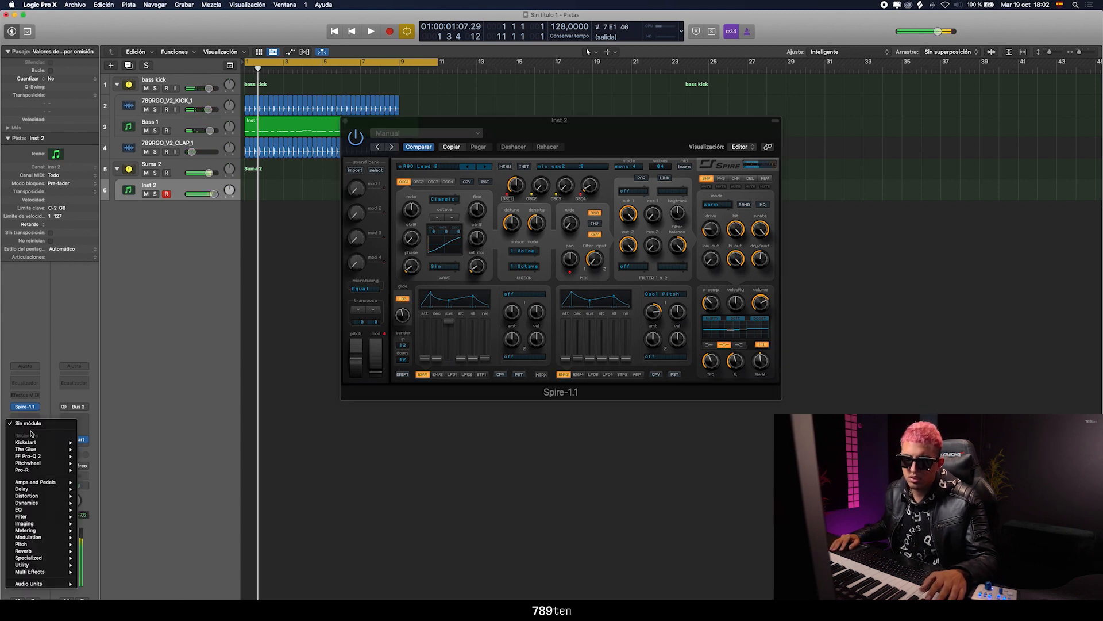
mouse_move(51, 456)
left_click(97, 456)
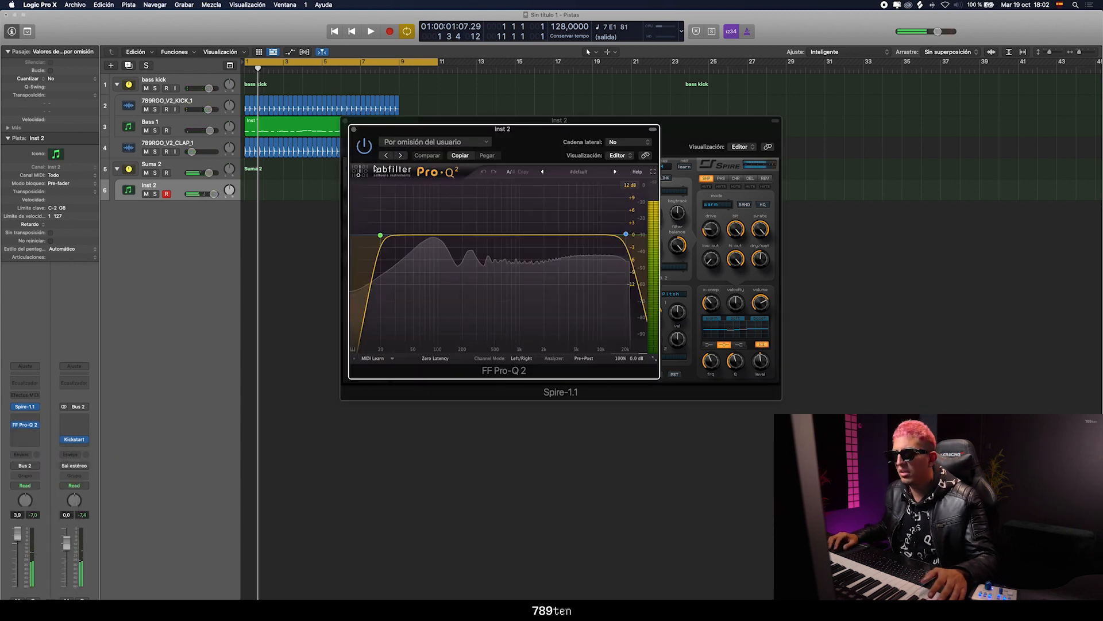
left_click_drag(380, 235, 520, 213)
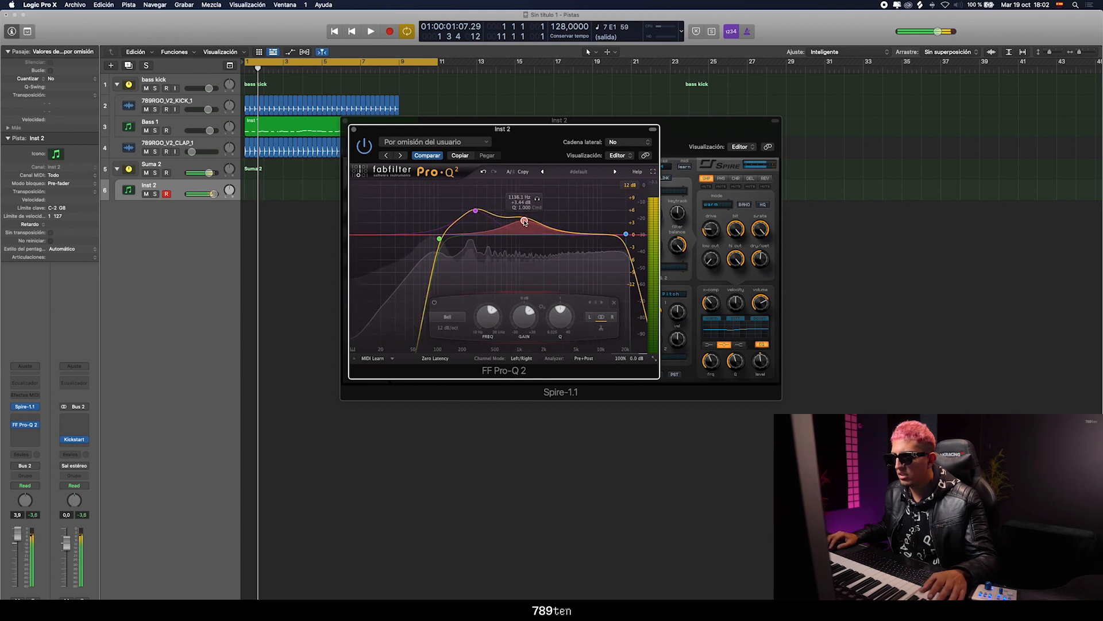
left_click(353, 129)
Insert a stereo FF Pro-Q 2 before Kickstart on the Suma 2 stack and close its window
left_click(171, 163)
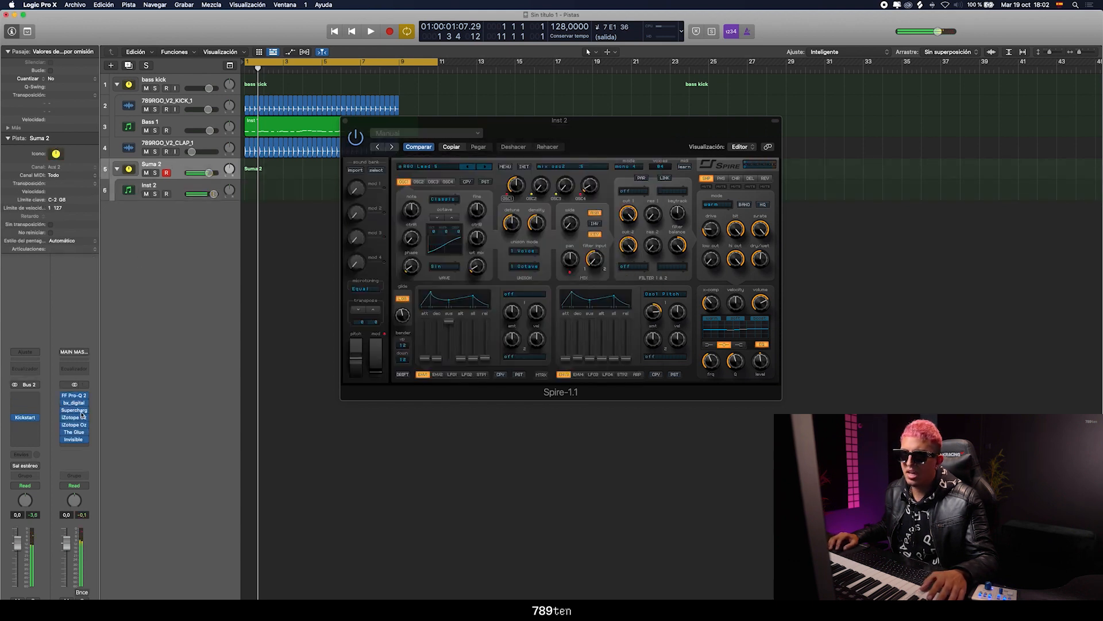
left_click(23, 398)
mouse_move(33, 412)
left_click(92, 414)
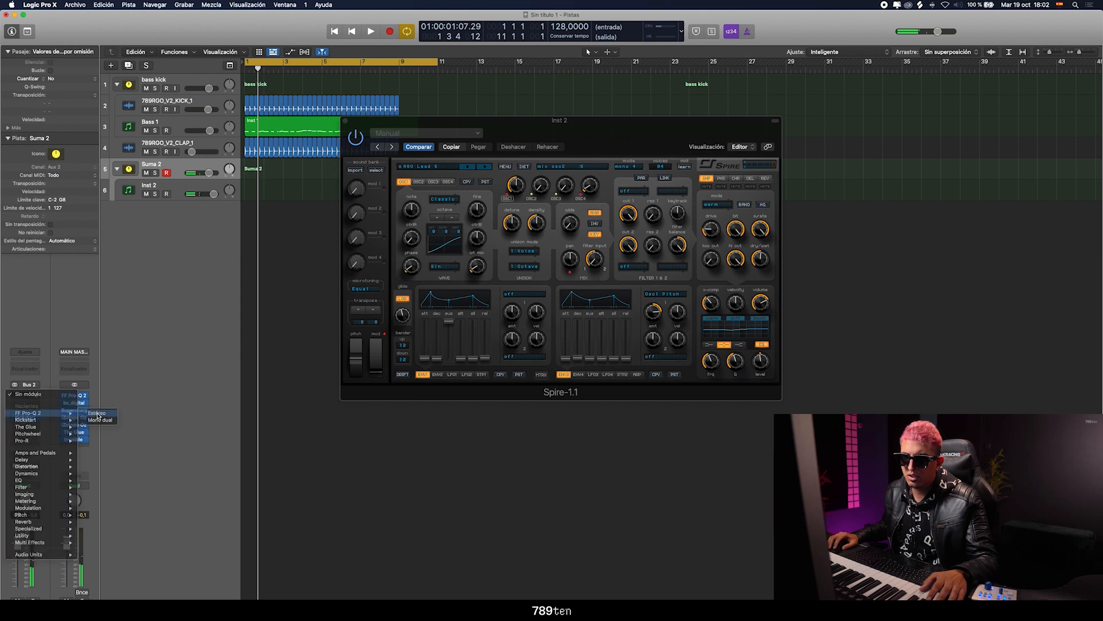
left_click(353, 129)
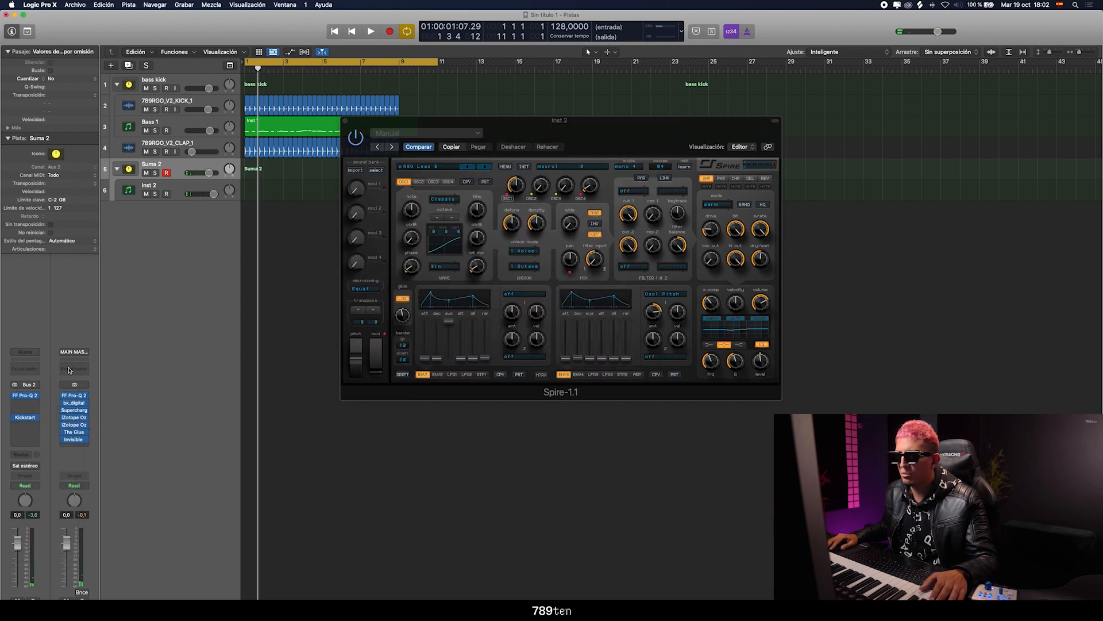
Insert The Glue between FF Pro-Q 2 and Kickstart on Suma 2, adjust its compression, and reselect the Inst 2 track
left_click(27, 412)
left_click(95, 444)
left_click_drag(390, 225, 383, 231)
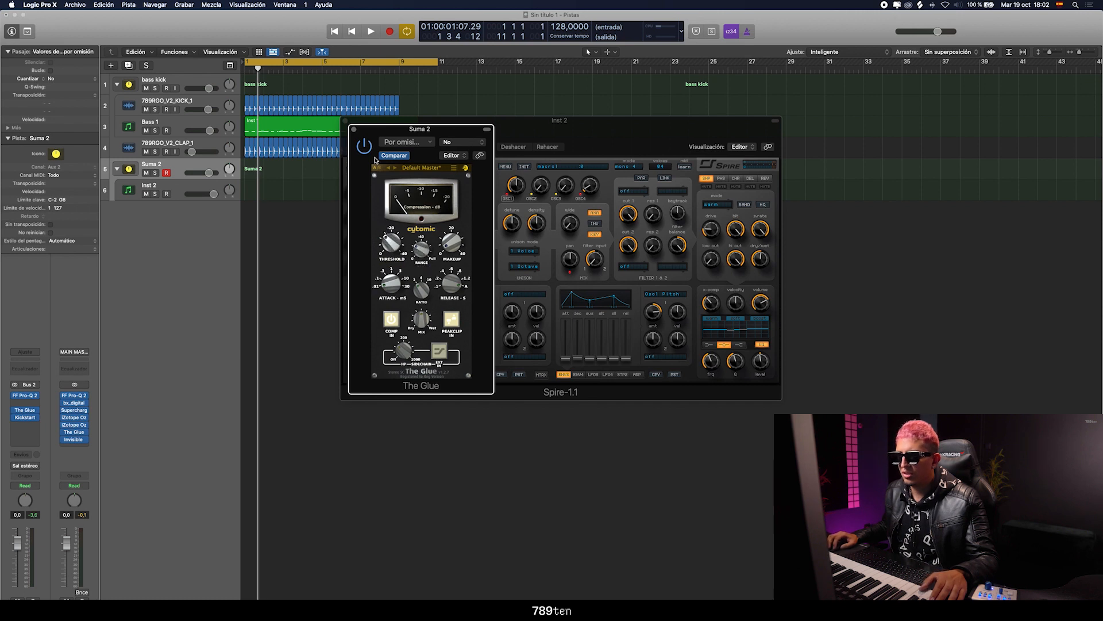
left_click(353, 129)
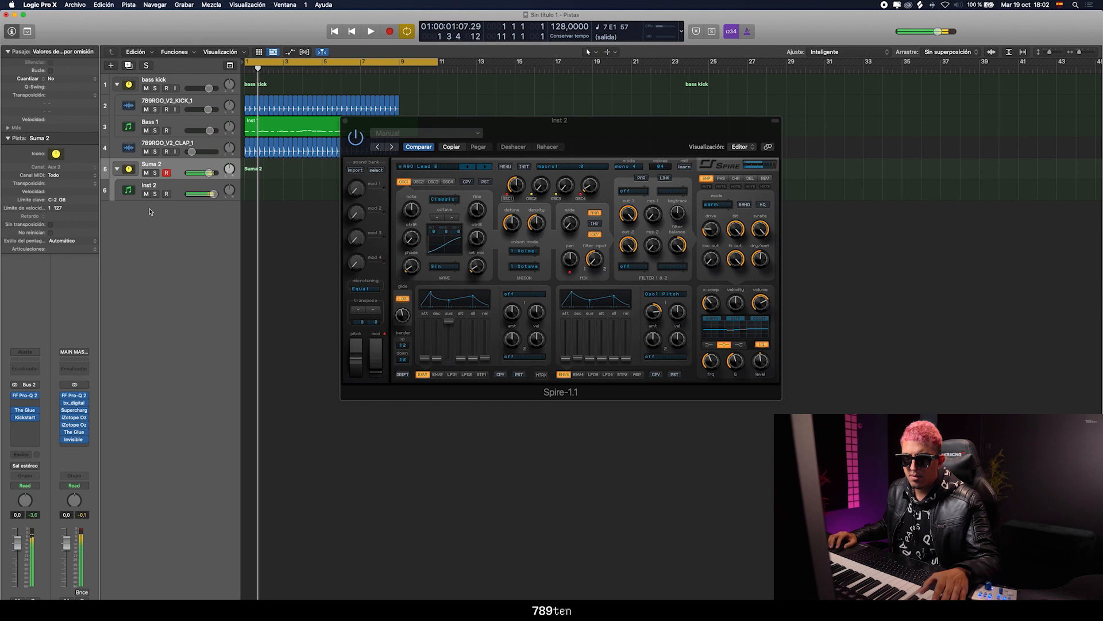
left_click(135, 195)
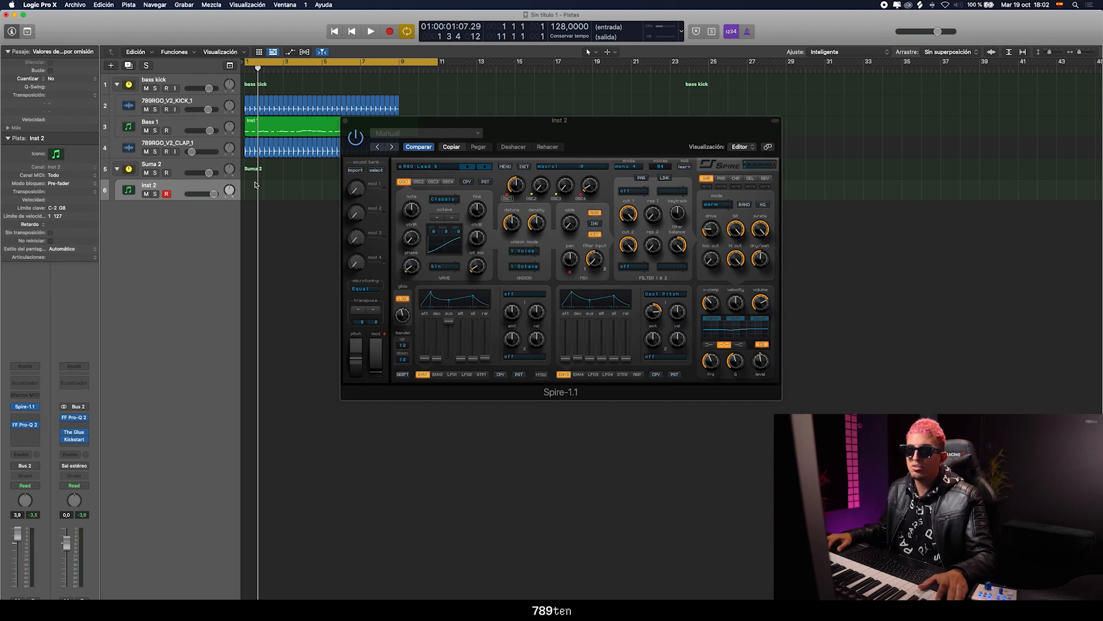
Duplicate the Inst 2 track as Inst 3 and audition its Spire Lead presets, keeping a different lead sound
left_click_drag(372, 123, 493, 171)
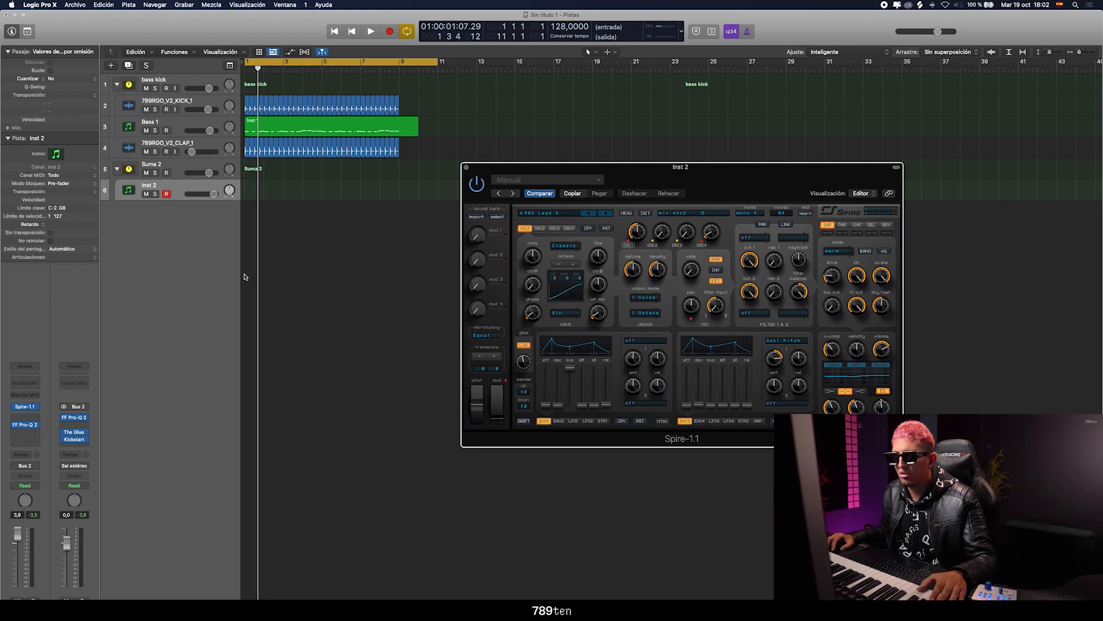
left_click(130, 65)
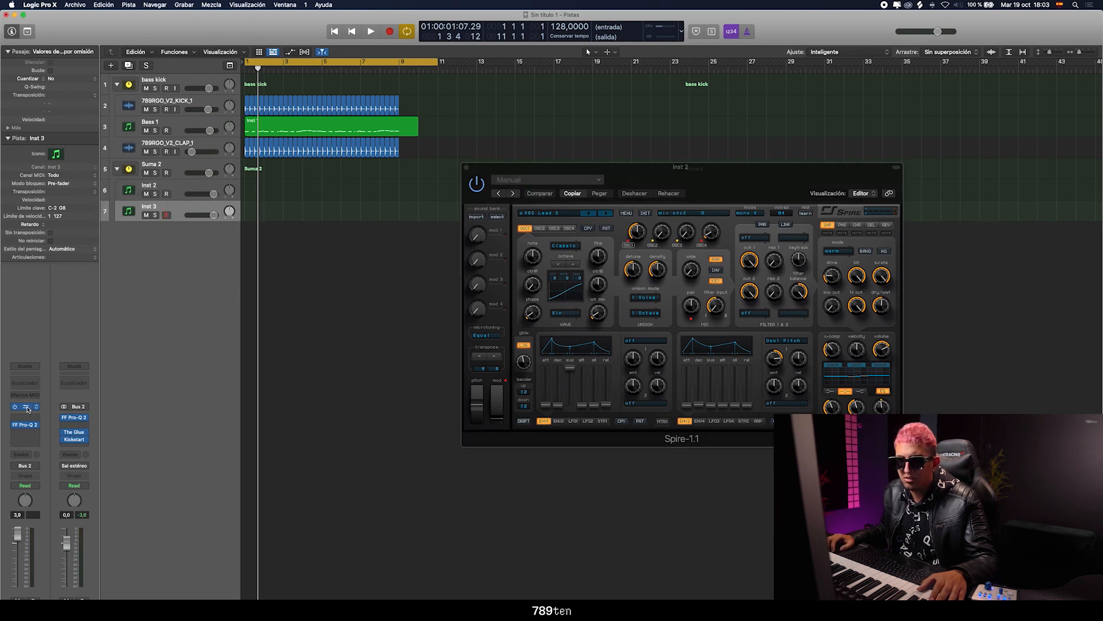
left_click_drag(496, 131, 492, 165)
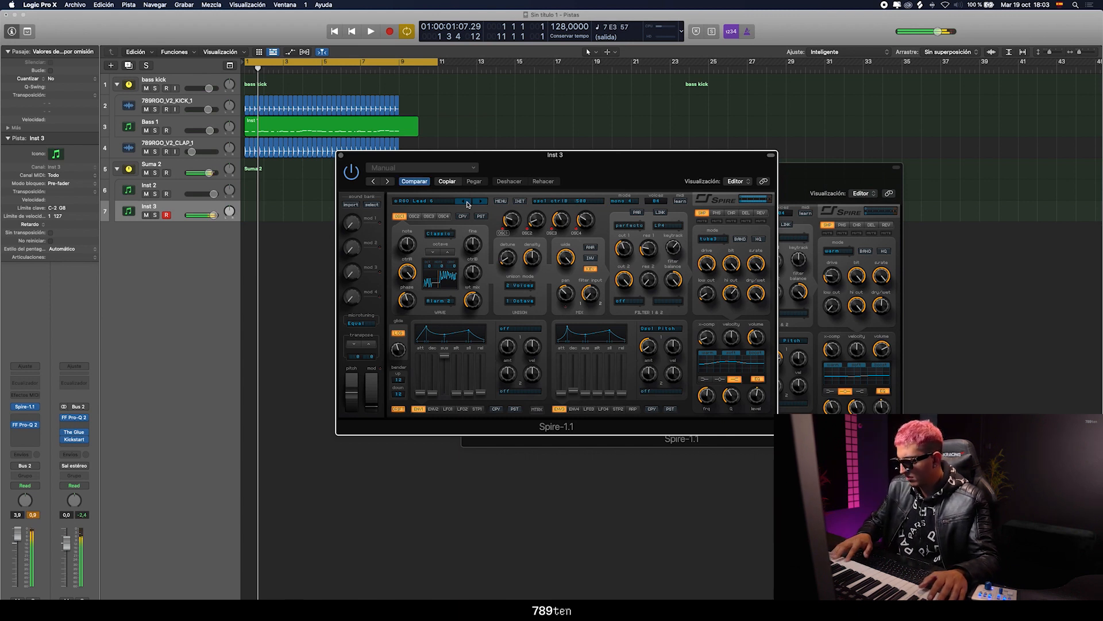
left_click(481, 203)
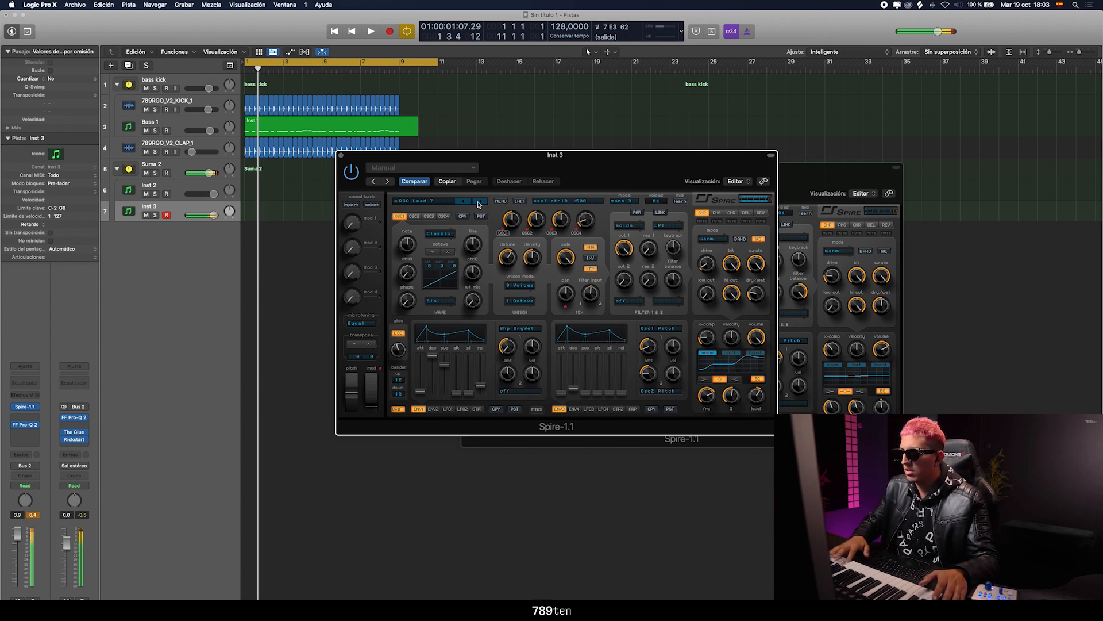
left_click(479, 203)
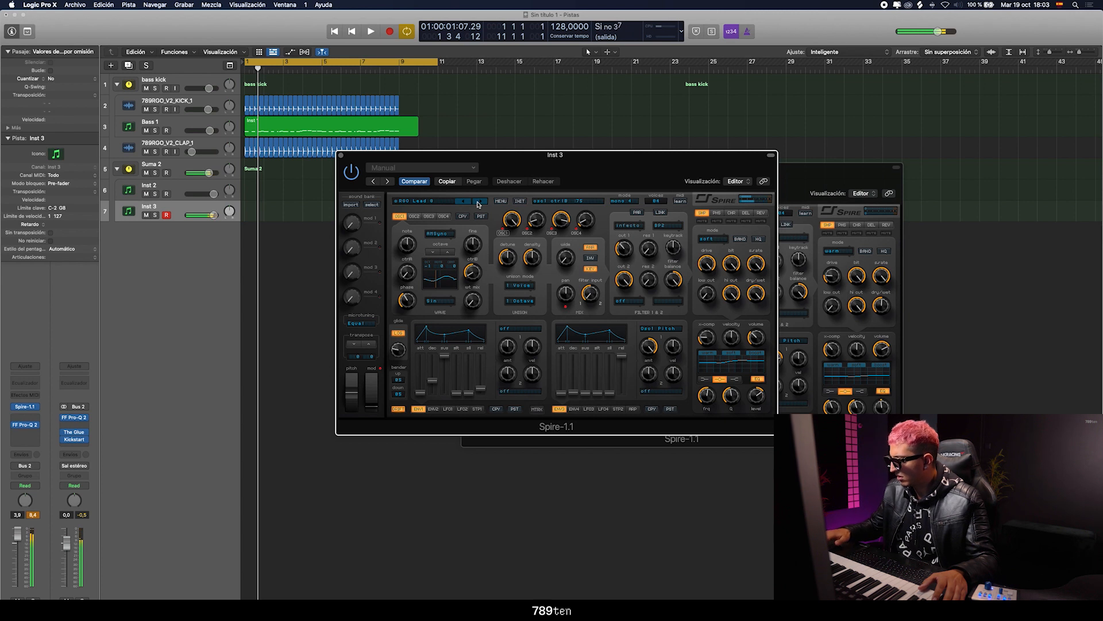
Solo Inst 3 and Inst 2 in turn to compare the two Spire leads in the Suma 2 stack
left_click(197, 168)
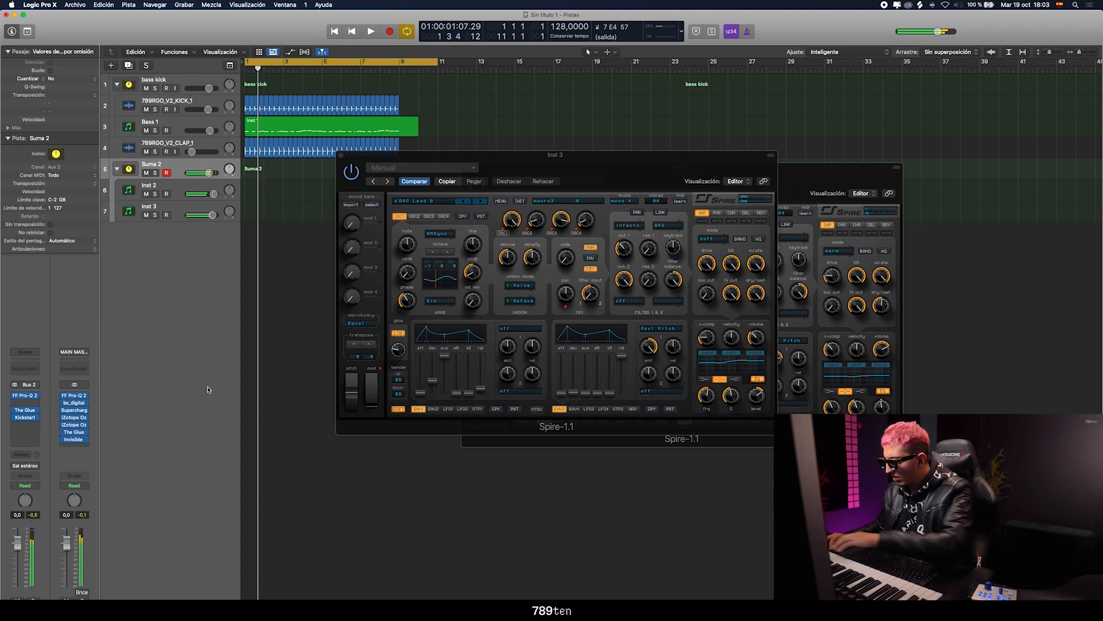
left_click(155, 215)
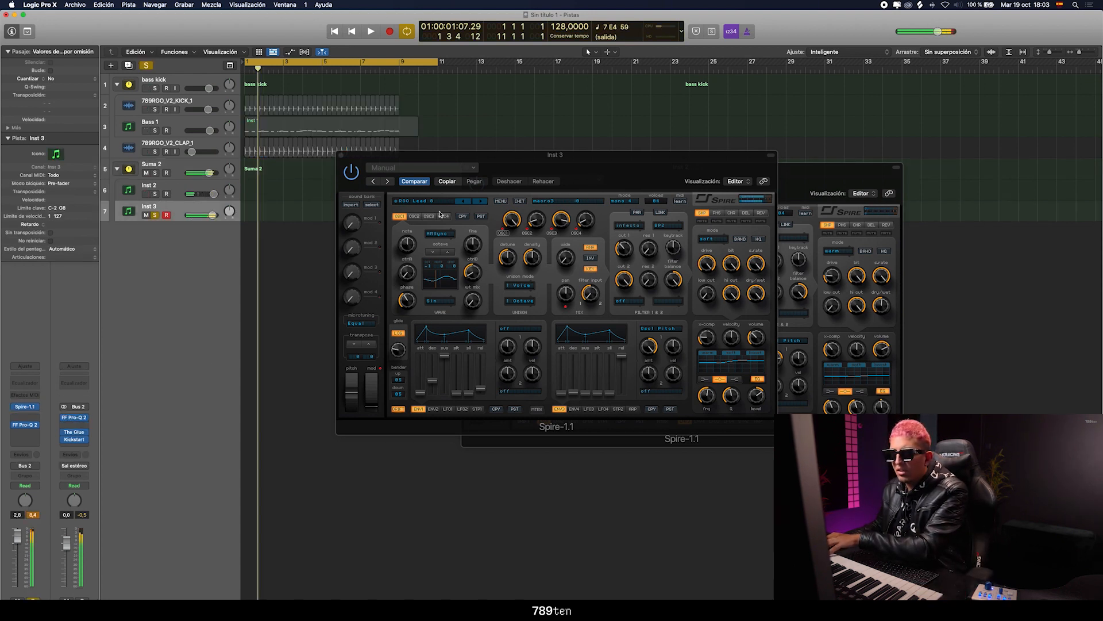
left_click(174, 191)
left_click(155, 215)
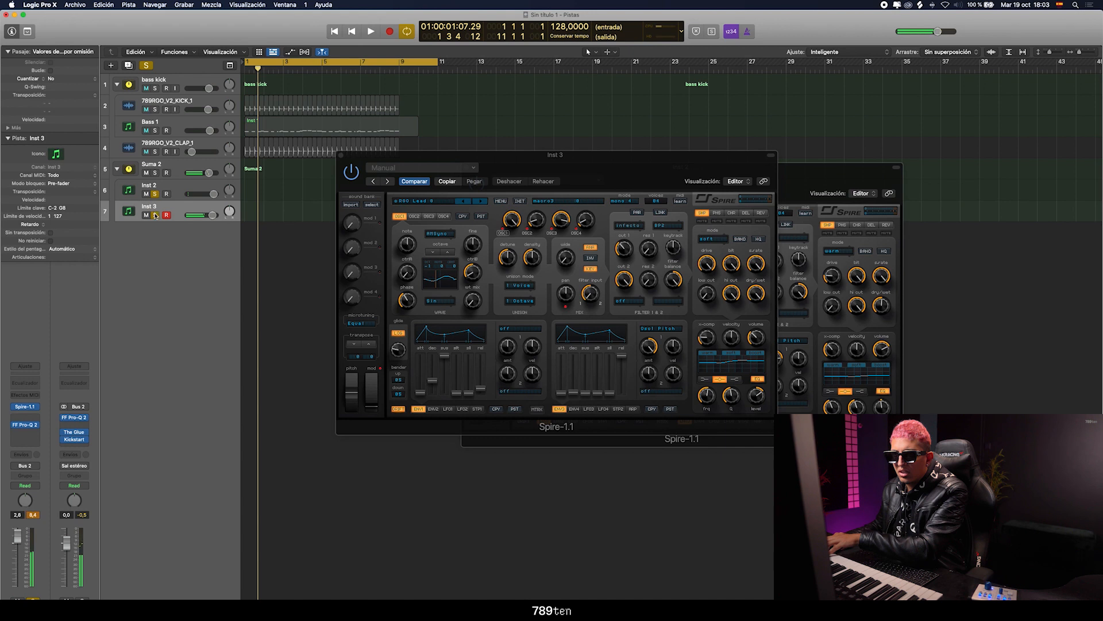
left_click(166, 190)
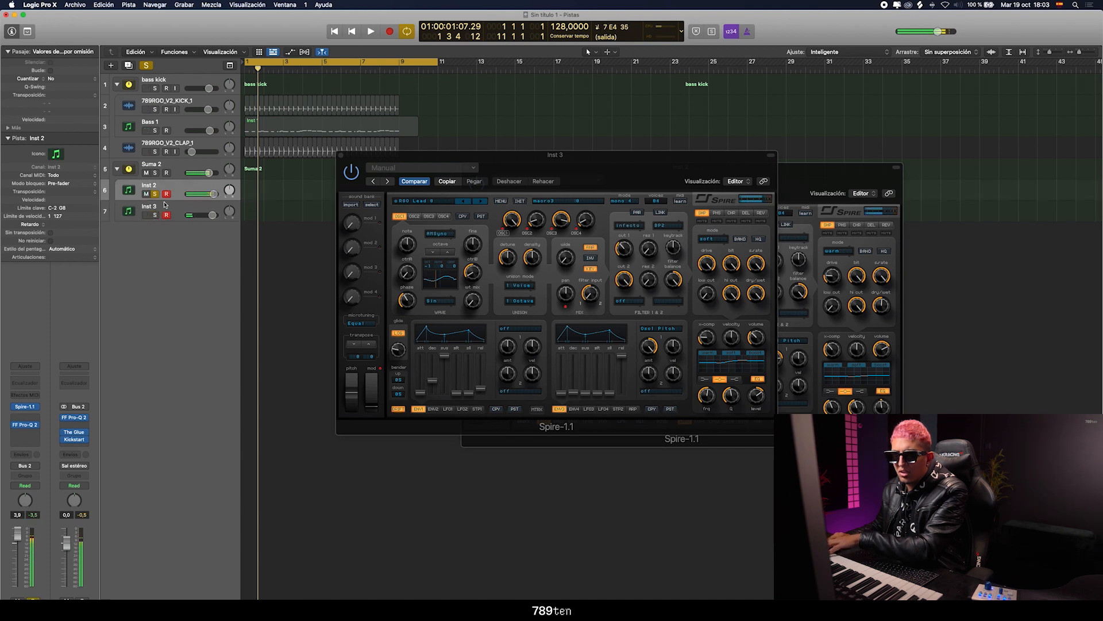
left_click(155, 215)
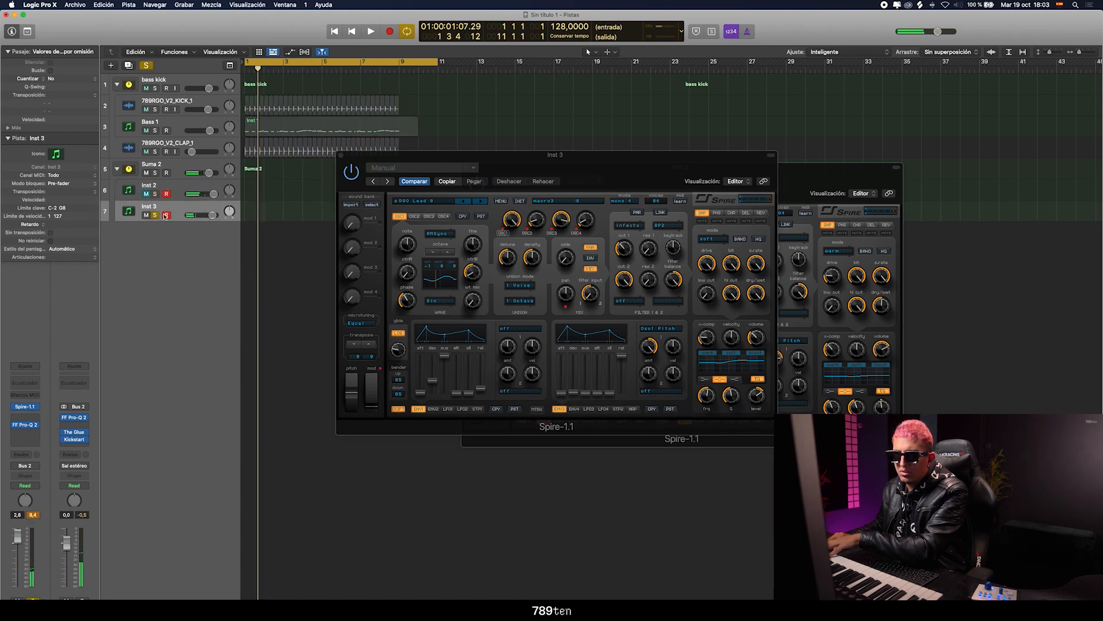
Check oscillators 2 and 3 of the Inst 3 Spire patch, select the Suma 2 stack and unsolo Inst 3
left_click(449, 253)
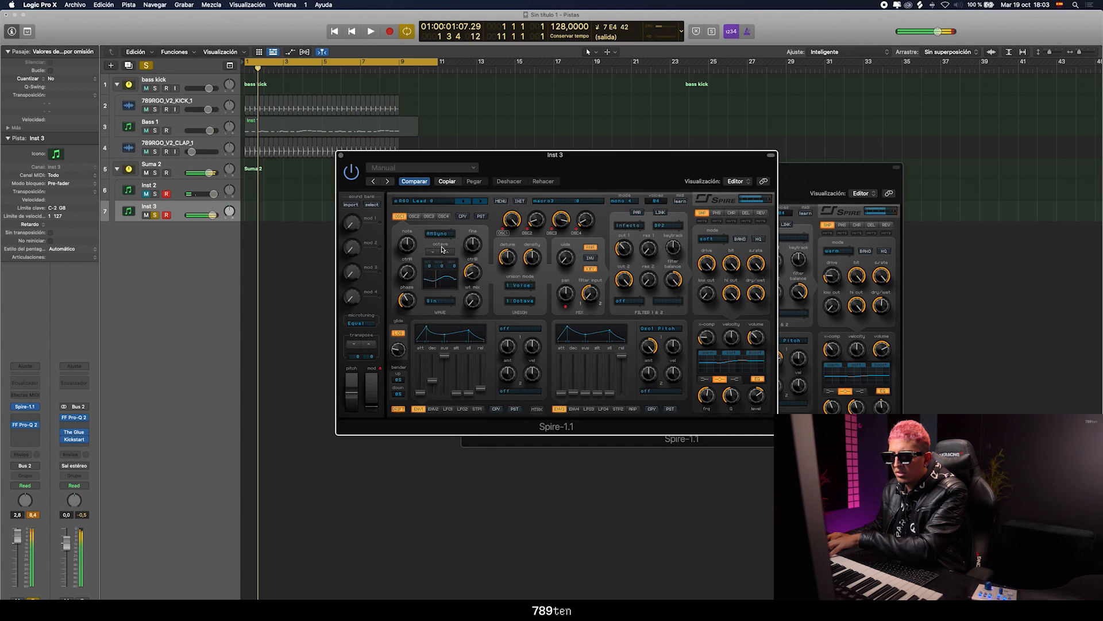
left_click(413, 216)
left_click(429, 216)
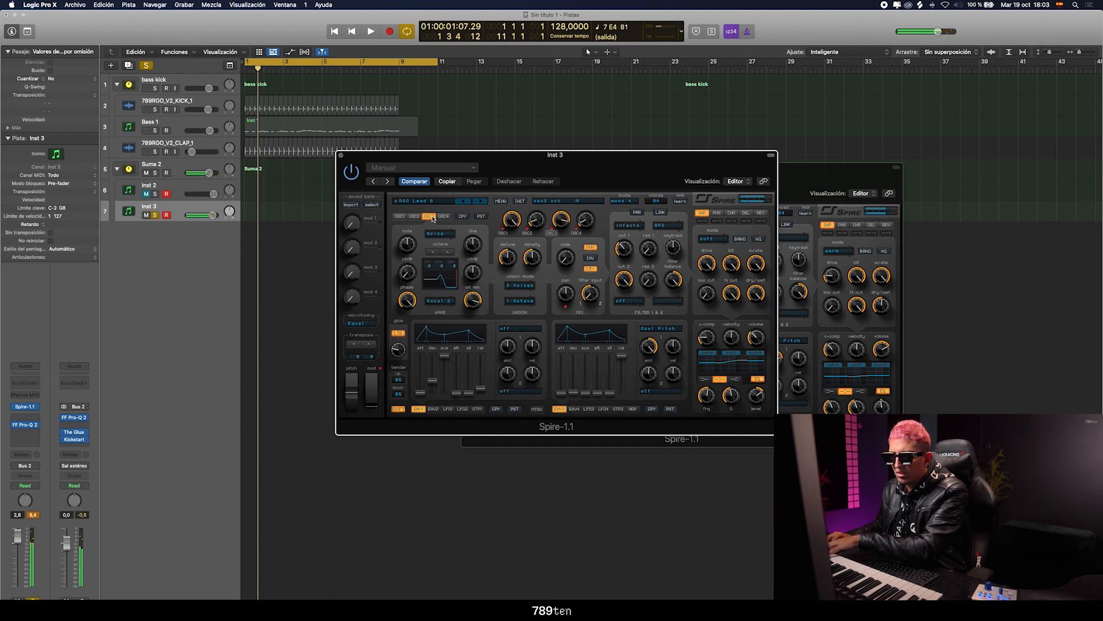
left_click(148, 194)
left_click(167, 166)
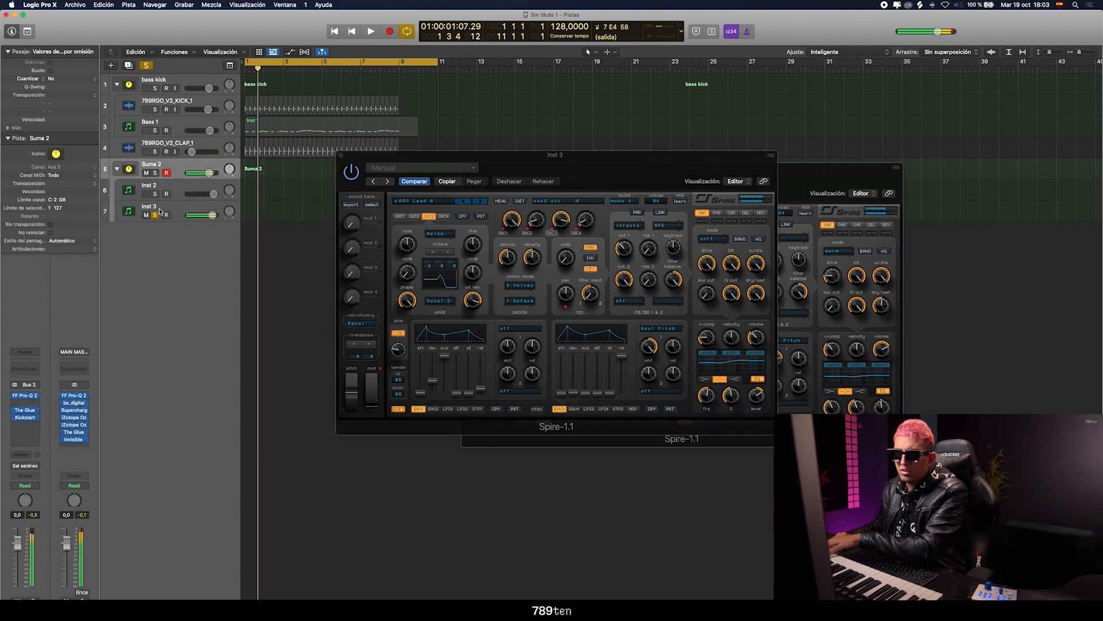
left_click(156, 216)
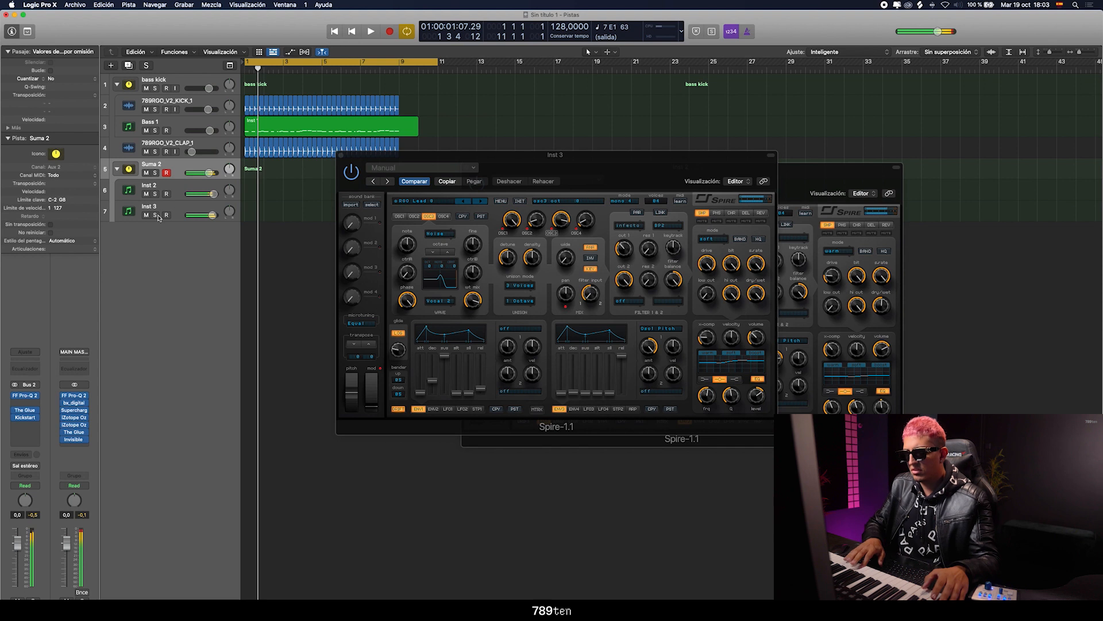
Solo the Suma 2 stack, insert OTT after Kickstart, reduce its depth and compare the sound with OTT bypassed
left_click(154, 173)
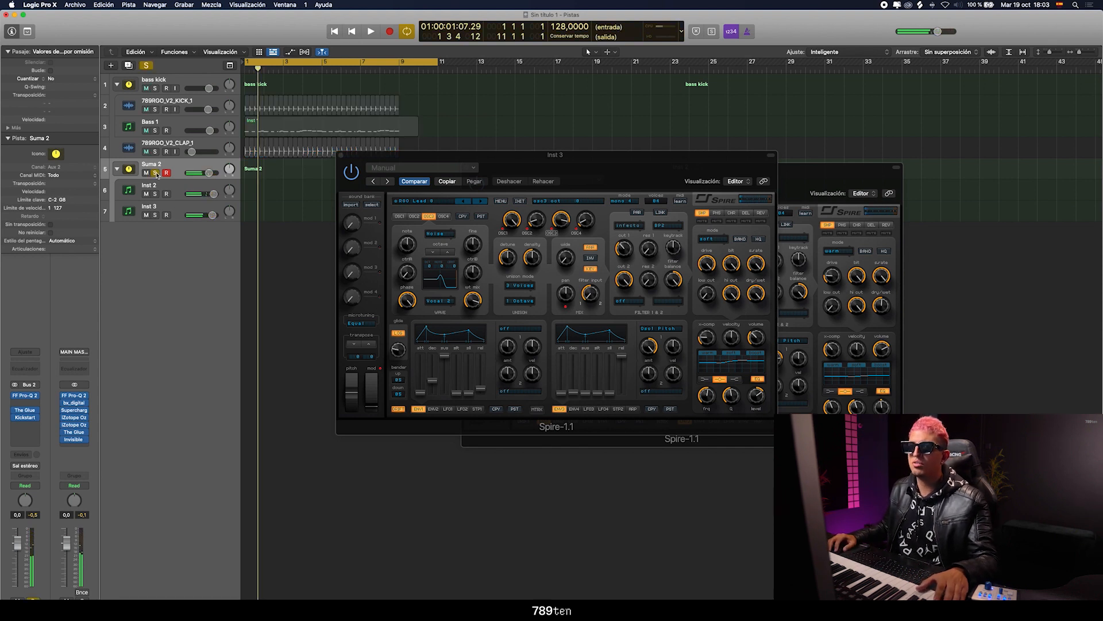
left_click(25, 438)
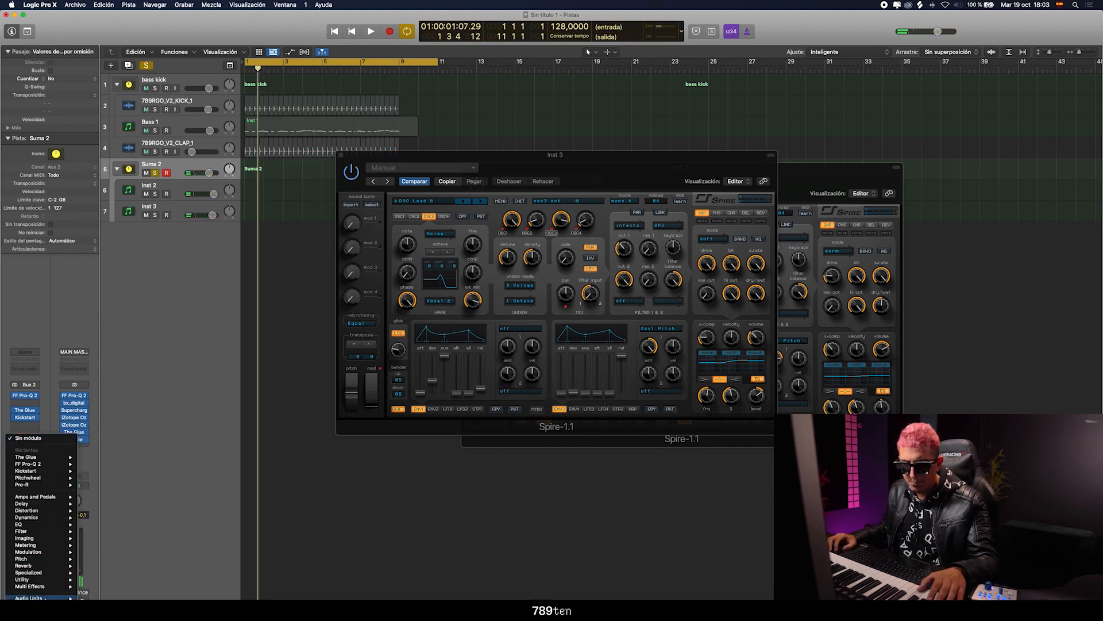
mouse_move(35, 598)
left_click(178, 606)
mouse_move(359, 211)
left_mouse_down()
mouse_move(359, 220)
mouse_move(361, 210)
left_mouse_up()
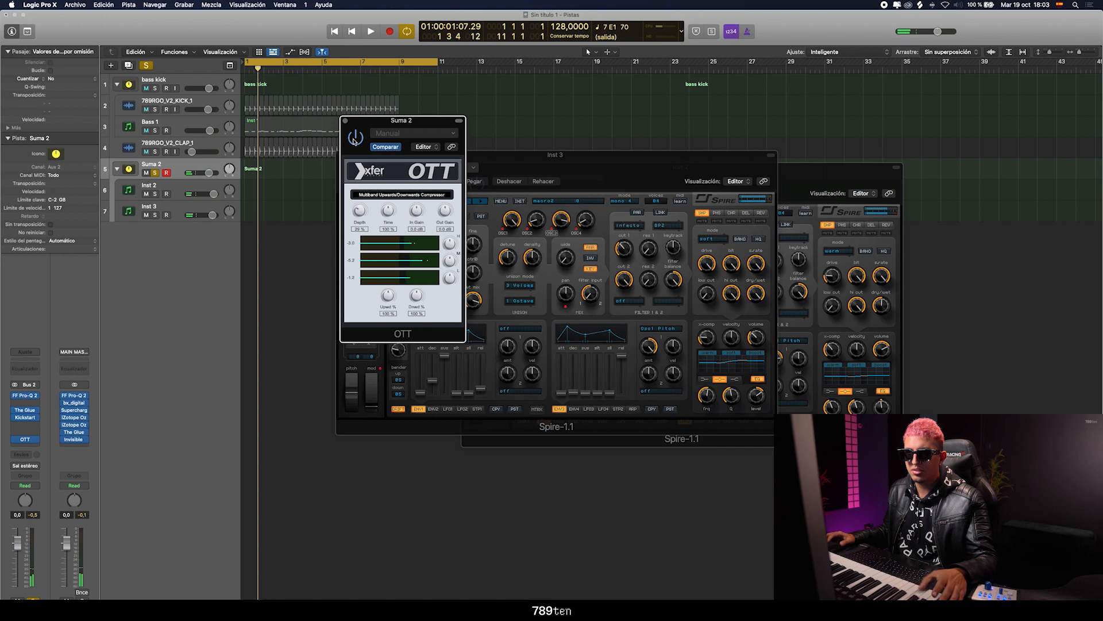
left_click(354, 140)
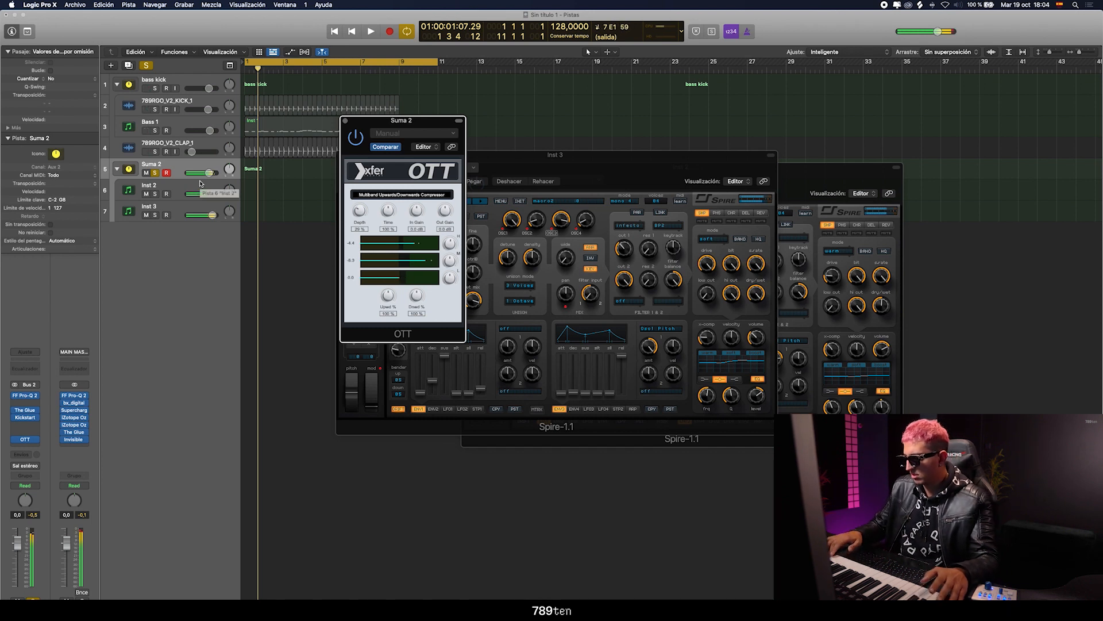
Unsolo Suma 2, check it against the rest of the track and lower the stack's volume to -0.6 dB
key("space")
key("space")
key("s")
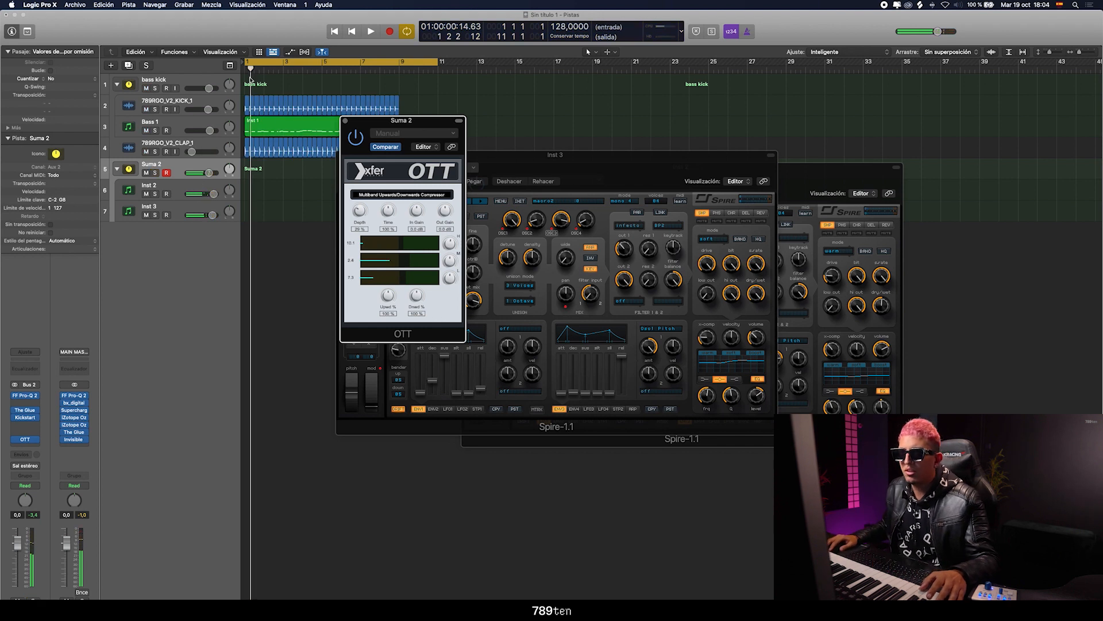
key("space")
key("space")
left_click_drag(214, 172, 212, 172)
Switch Kickstart on Suma 2 to its second curve shape and play the loop with the leads
left_click(24, 418)
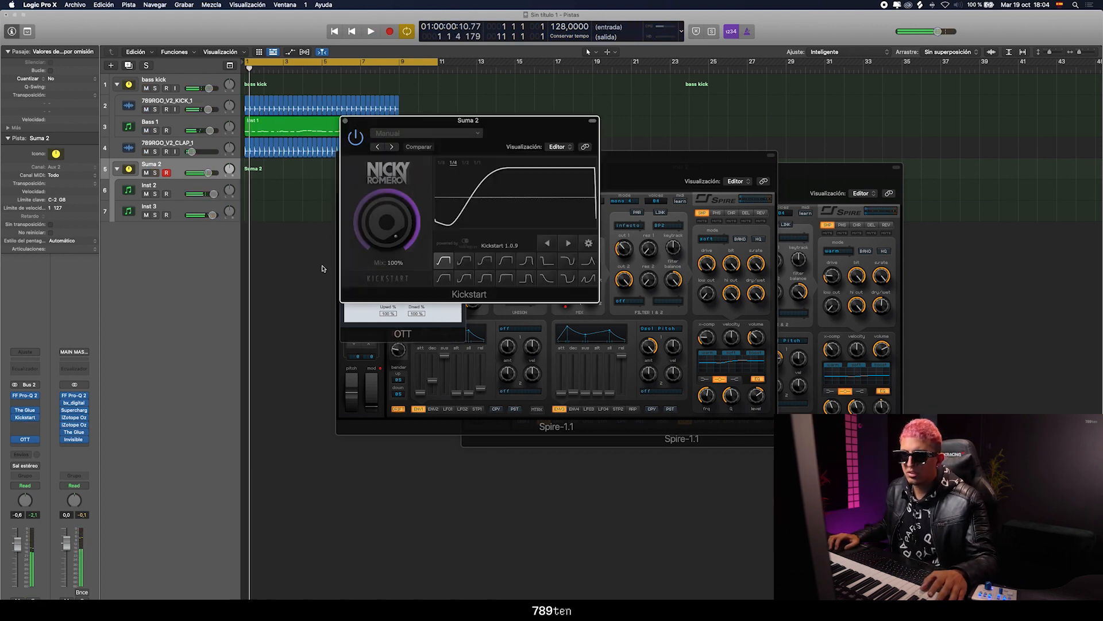
left_click(464, 258)
left_click_drag(361, 124, 239, 255)
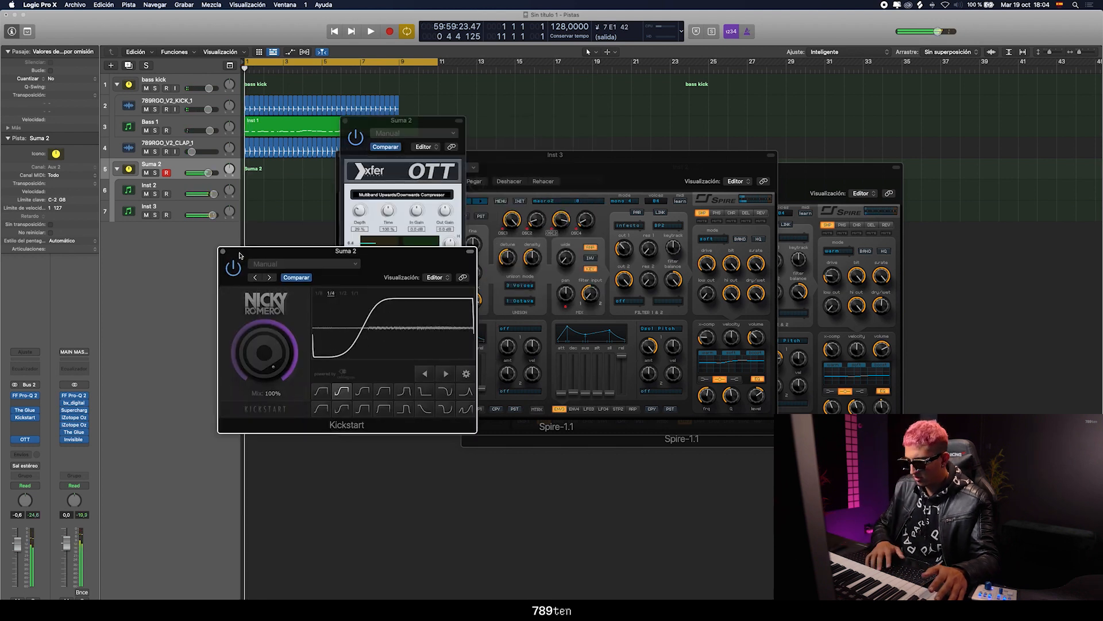
key("space")
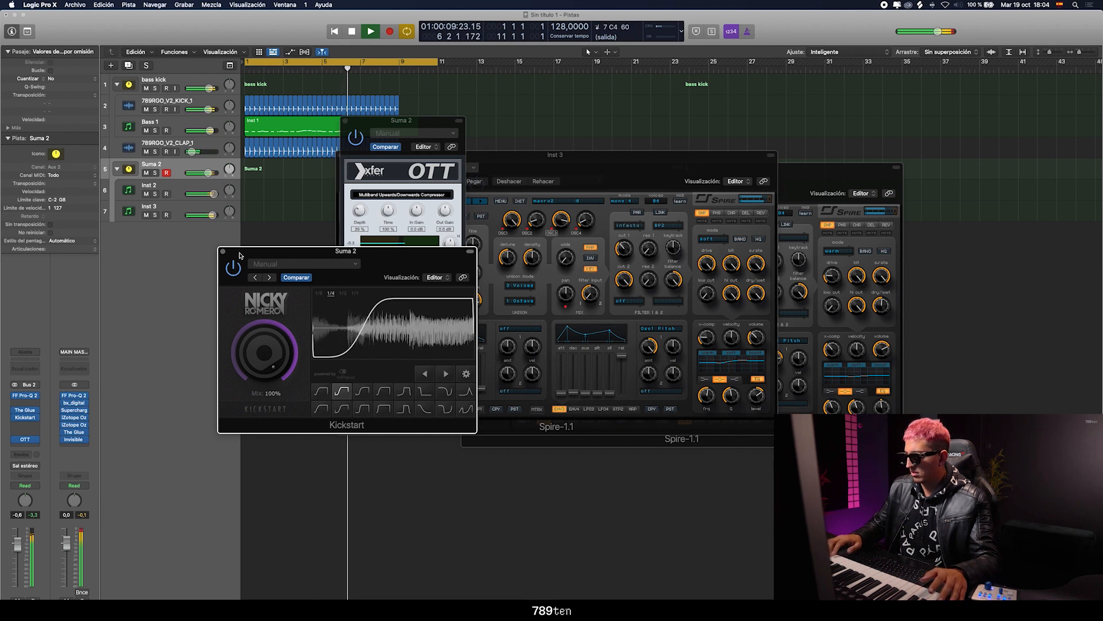
left_click(387, 240)
key("space")
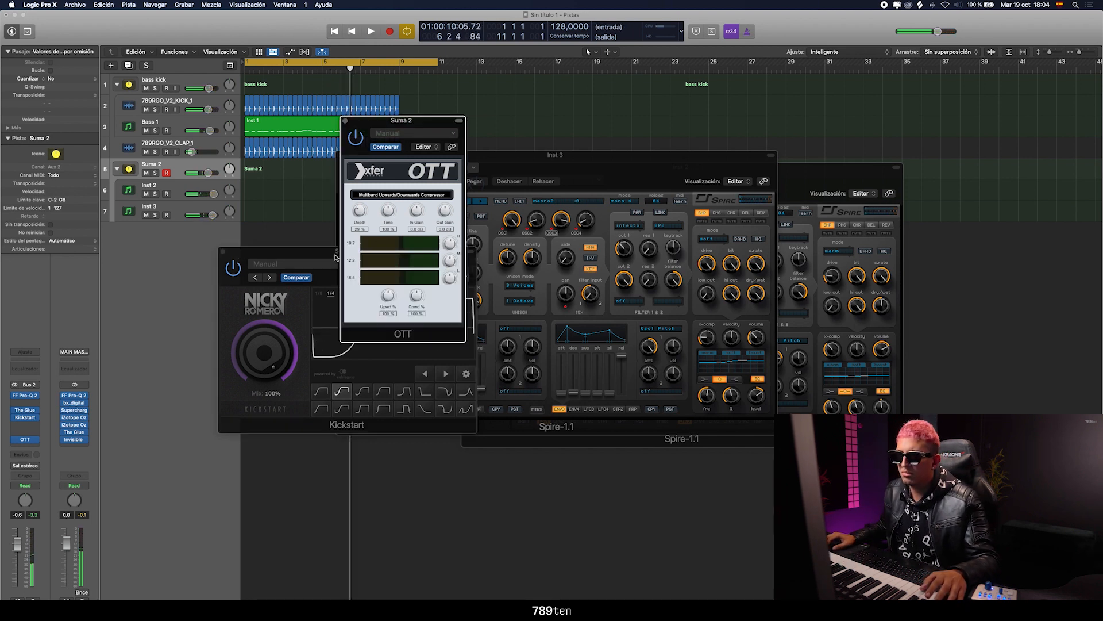
Close both Spire windows, set the Kickstart and OTT windows apart and play the loop from the start
left_click_drag(339, 257, 277, 294)
left_click_drag(372, 122, 756, 92)
left_click_drag(387, 164, 437, 197)
left_click(391, 188)
left_click(459, 171)
left_click_drag(759, 94, 589, 152)
left_click_drag(350, 298, 406, 286)
key("space")
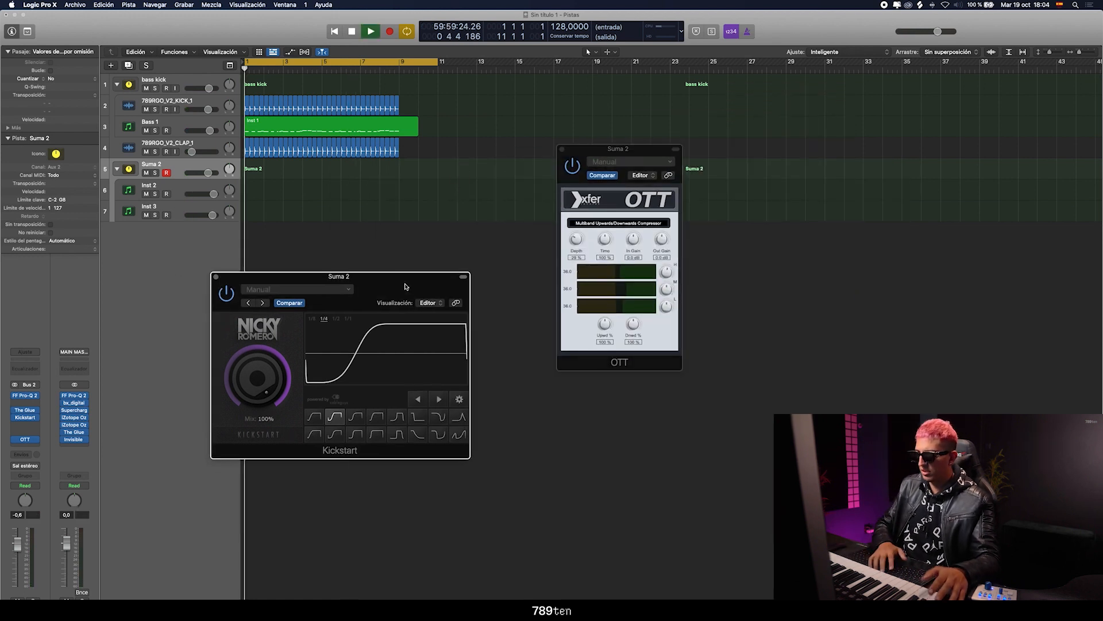
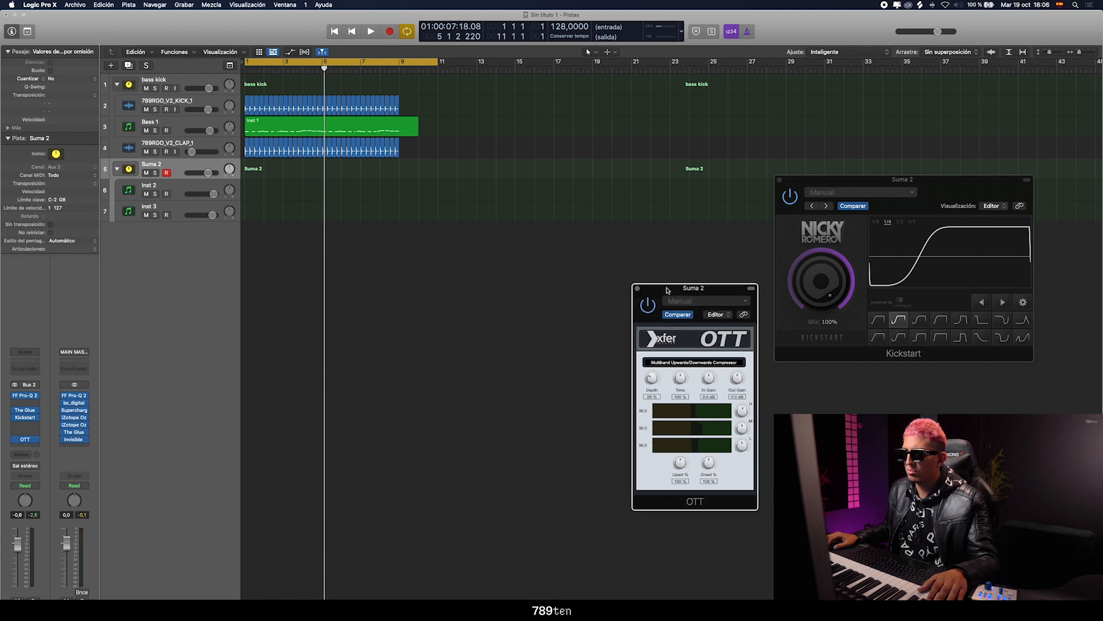
Record a MIDI lead performance on Suma 2 from the start to bar 9 and open the recorded region in the piano roll
key("space")
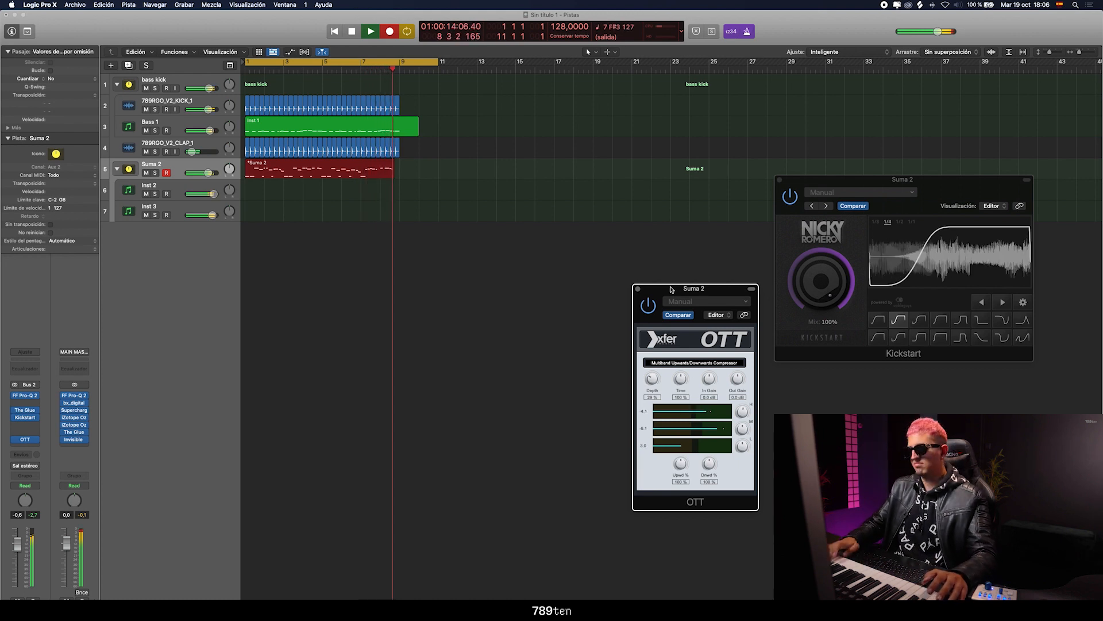
key("space")
left_click(356, 205)
double_click(356, 170)
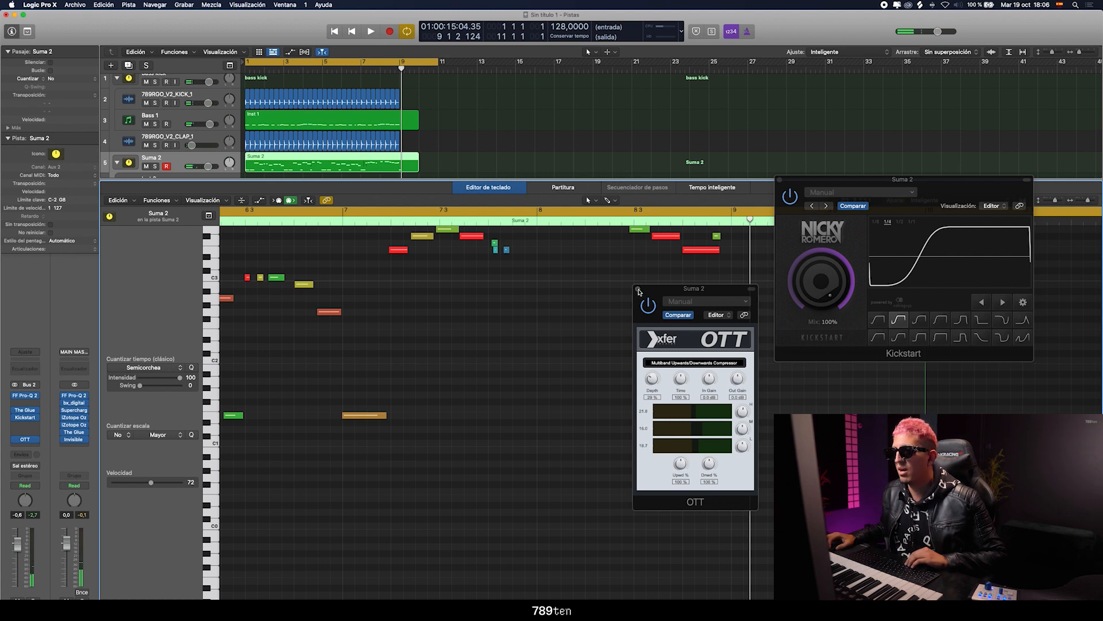
Close the OTT and Kickstart windows and show the whole Suma 2 region in an enlarged piano roll during playback
left_click(638, 290)
left_click(780, 180)
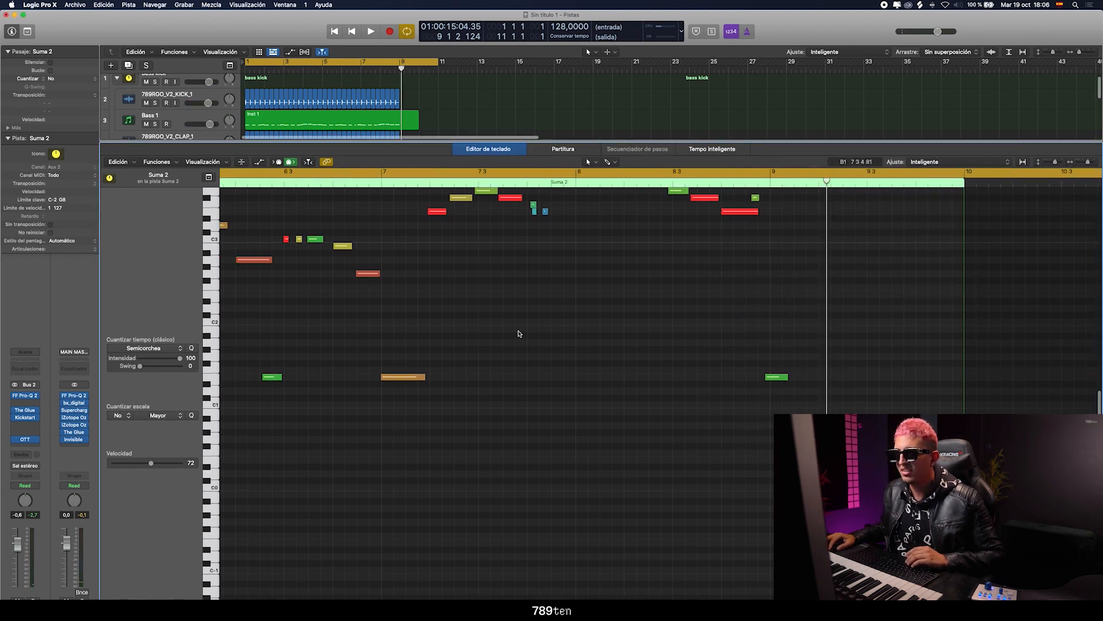
scroll(519, 333, "left", 10)
key("space")
left_click_drag(1087, 162, 1085, 162)
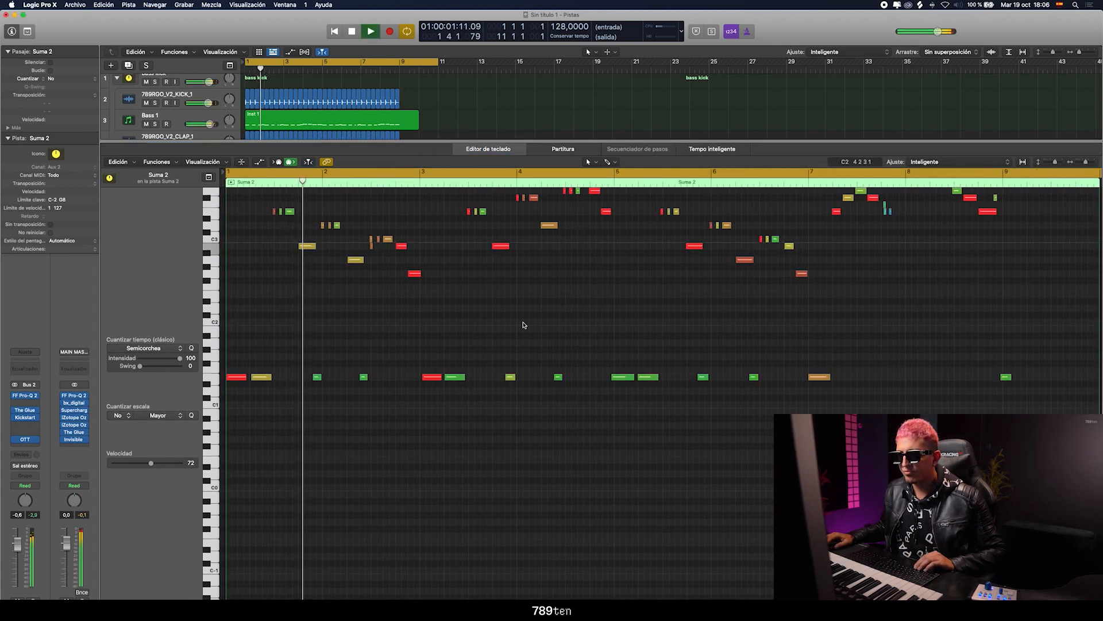
Listen to the opening of the Suma 2 region and quantize its first two low notes to sixteenths (Semicorcheas)
scroll(524, 324, "up", 2)
key("space")
key("space")
key("space")
left_click_drag(271, 371, 233, 404)
Quantize the first melody phrase in bar 1 to sixteenths and listen to it in the loop
key("space")
key("space")
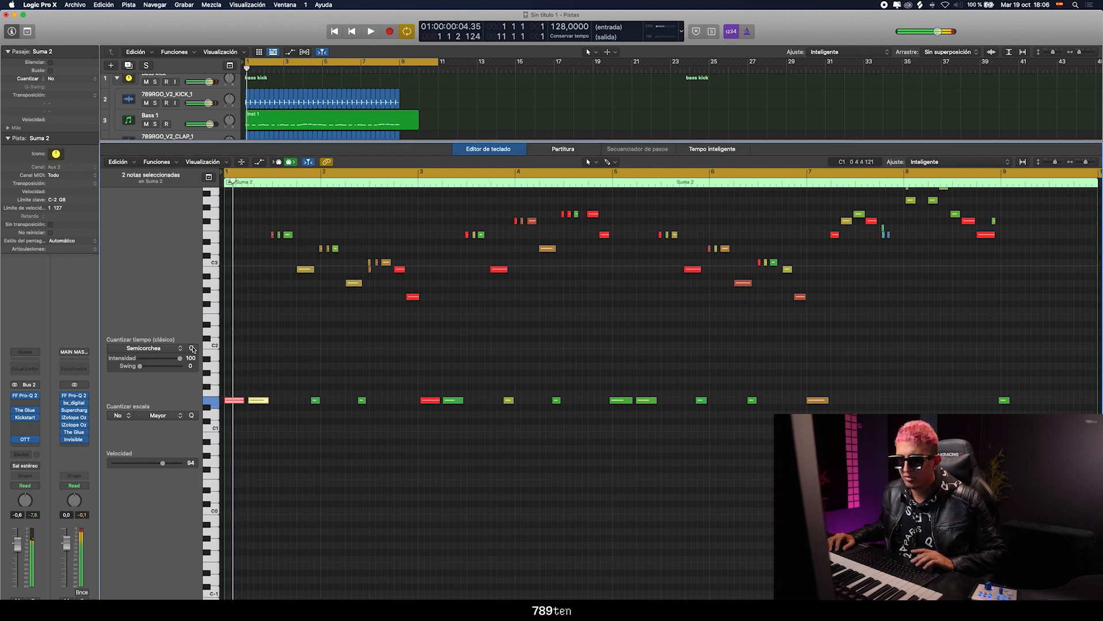
left_click_drag(258, 226, 325, 293)
key("space")
key("space")
key("super+Right")
Quantize the nine melody notes of bar 2 to sixteenths, play them back and clear the selection
key("space")
left_click_drag(350, 234, 499, 298)
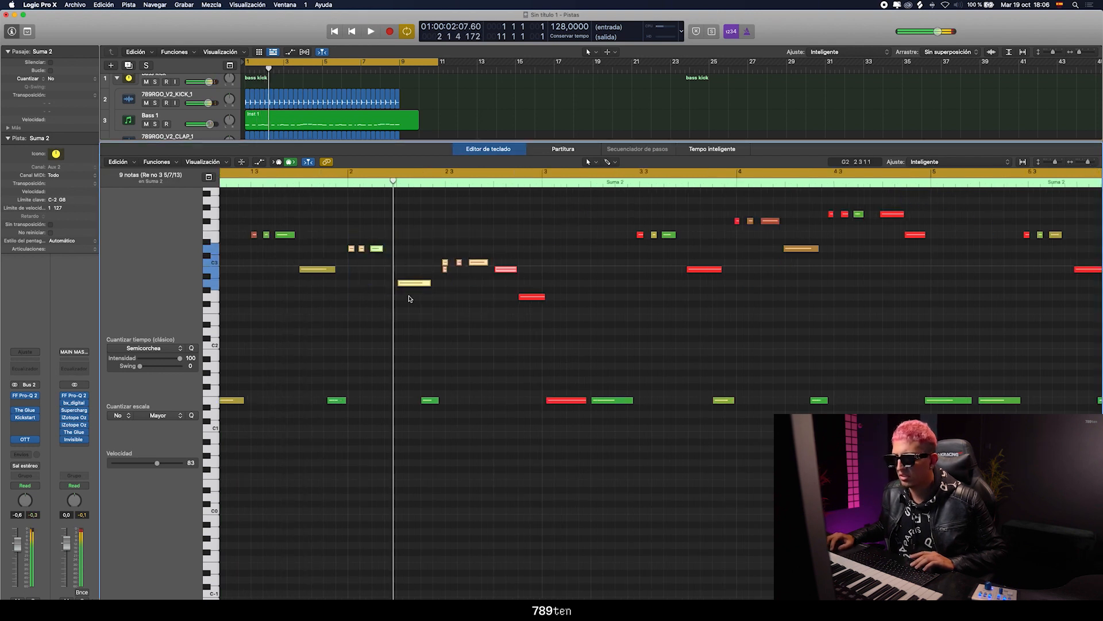
key("space")
key("space")
key("space")
left_click(347, 337)
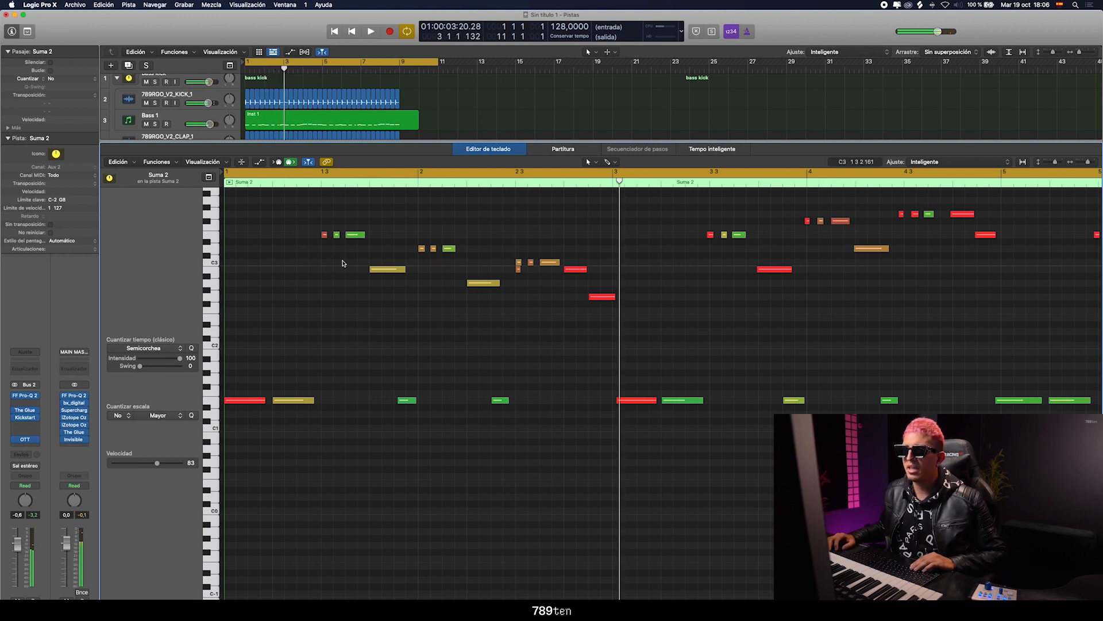
Resize the piano roll so the Suma 2 track shows above it, and play the loop
left_click_drag(339, 142, 338, 243)
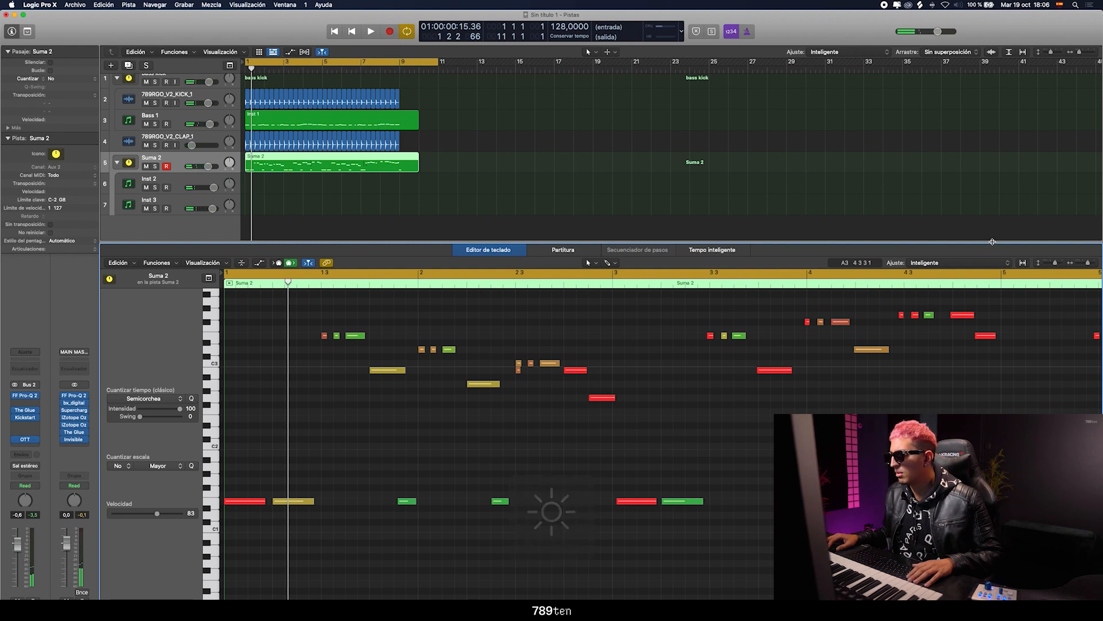
left_click_drag(992, 242, 992, 190)
key("space")
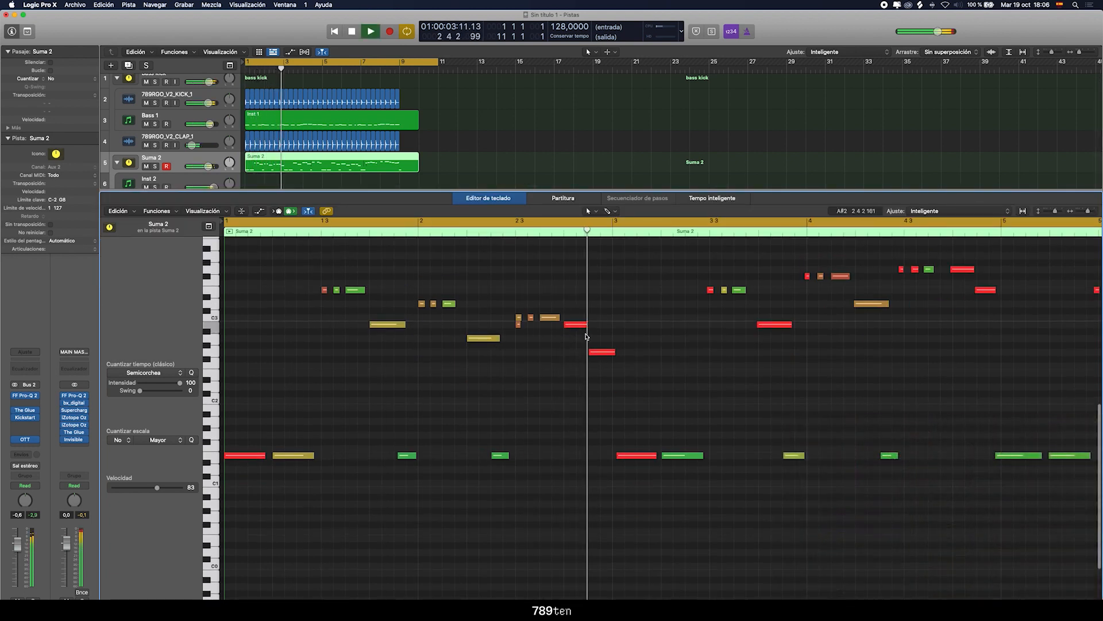
Quantize the low notes at the start of bar 3 to sixteenths
key("space")
left_click_drag(574, 300, 709, 490)
key("space")
left_click(192, 373)
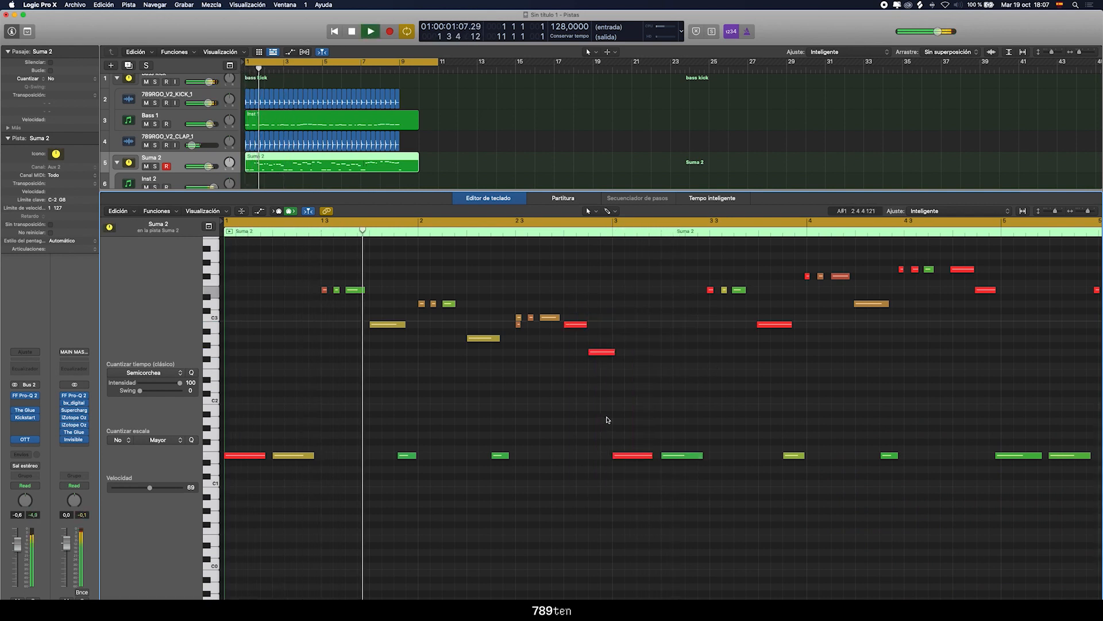
Quantize the eight melody notes running from the middle of bar 3 into bar 4 to sixteenths
left_click(699, 396)
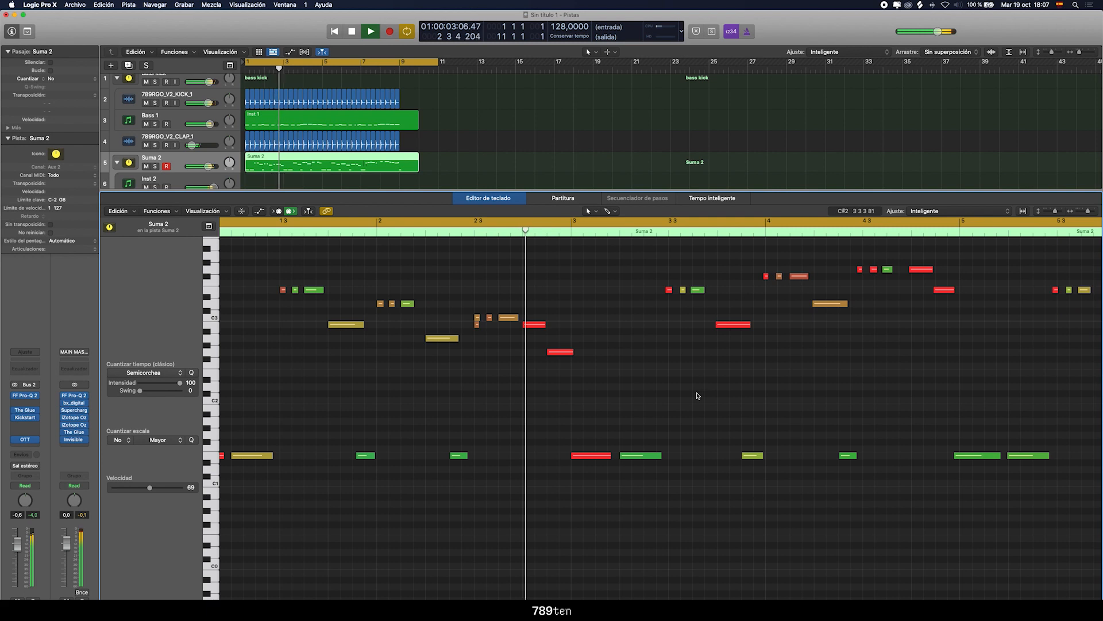
left_click_drag(483, 247, 673, 336)
key("space")
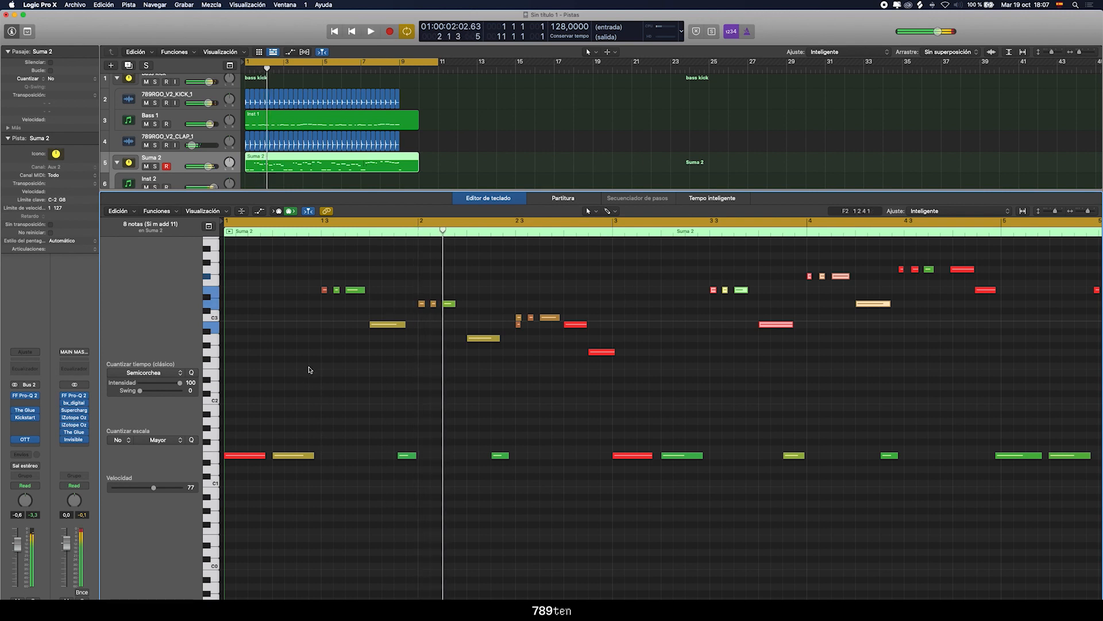
Try two extra short notes before the first melody phrase in bar 1, listen to them and delete both
left_click(313, 332)
key("space")
left_click_drag(339, 334, 318, 340)
key("Return")
key("Return")
left_click_drag(303, 436, 308, 402)
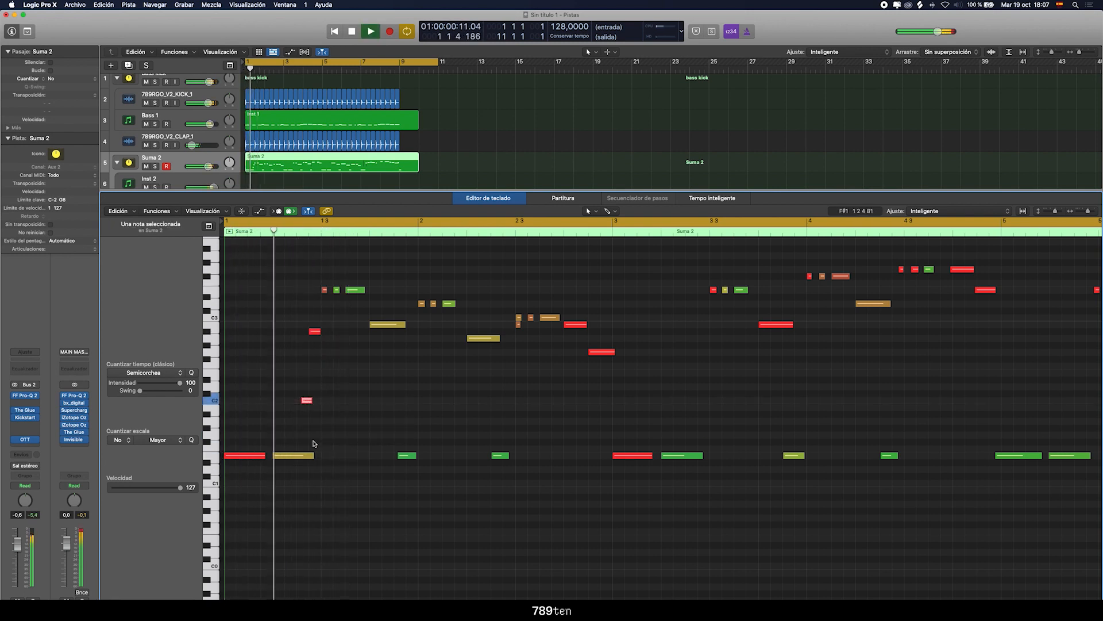
key("space")
left_click(316, 331, "shift")
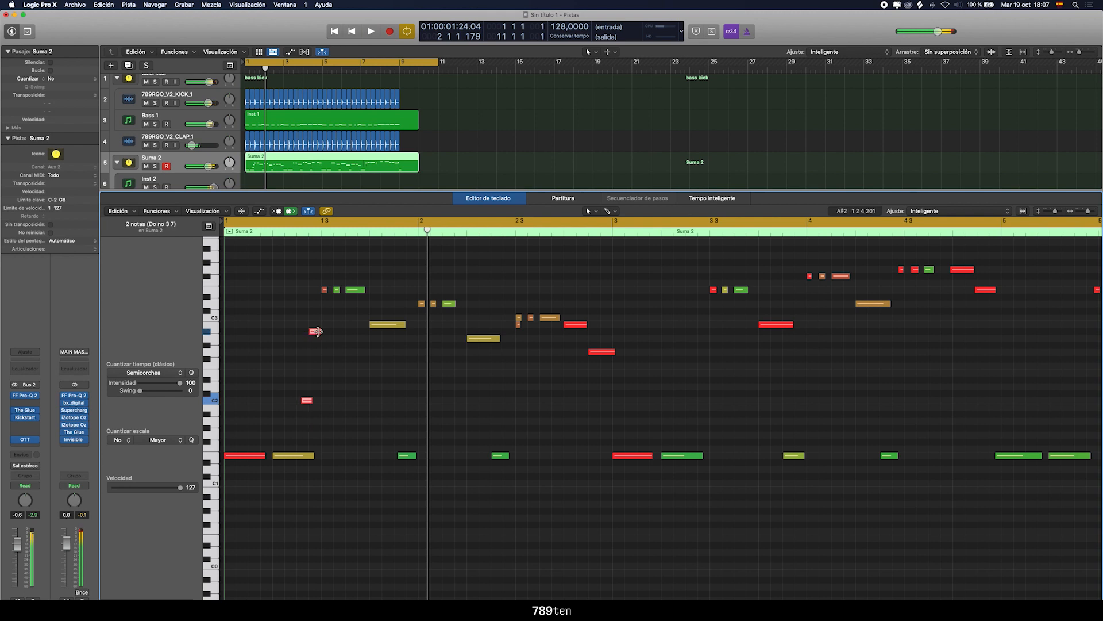
key("Delete")
Play through the melody and quantize the four highest notes of bar 4 to sixteenths
key("space")
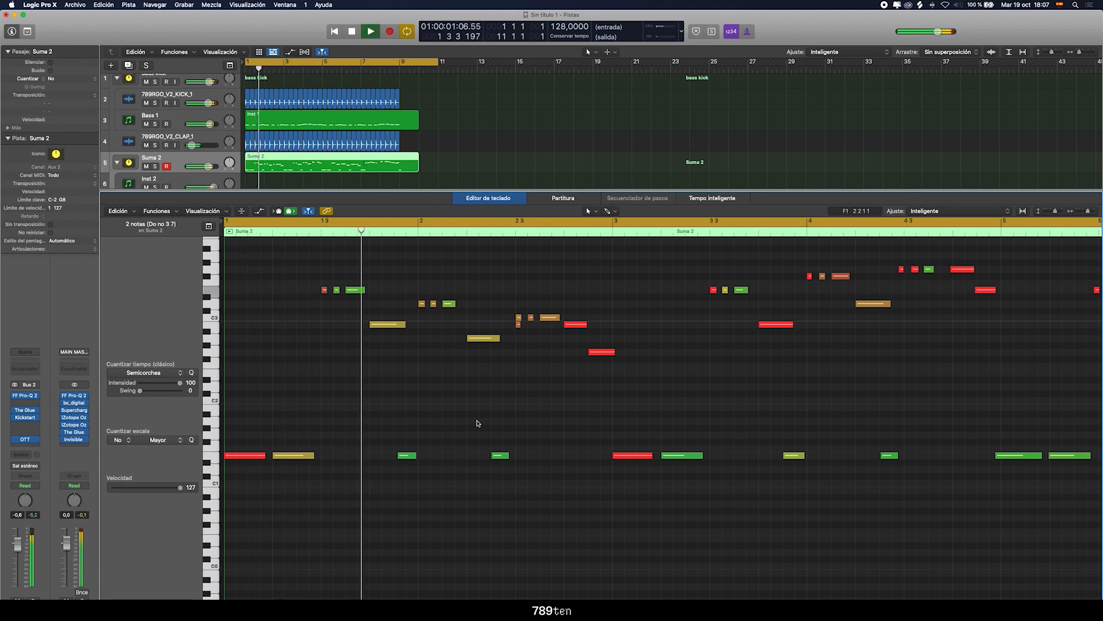
scroll(557, 378, "right", 1)
scroll(559, 378, "right", 1)
scroll(724, 376, "right", 6)
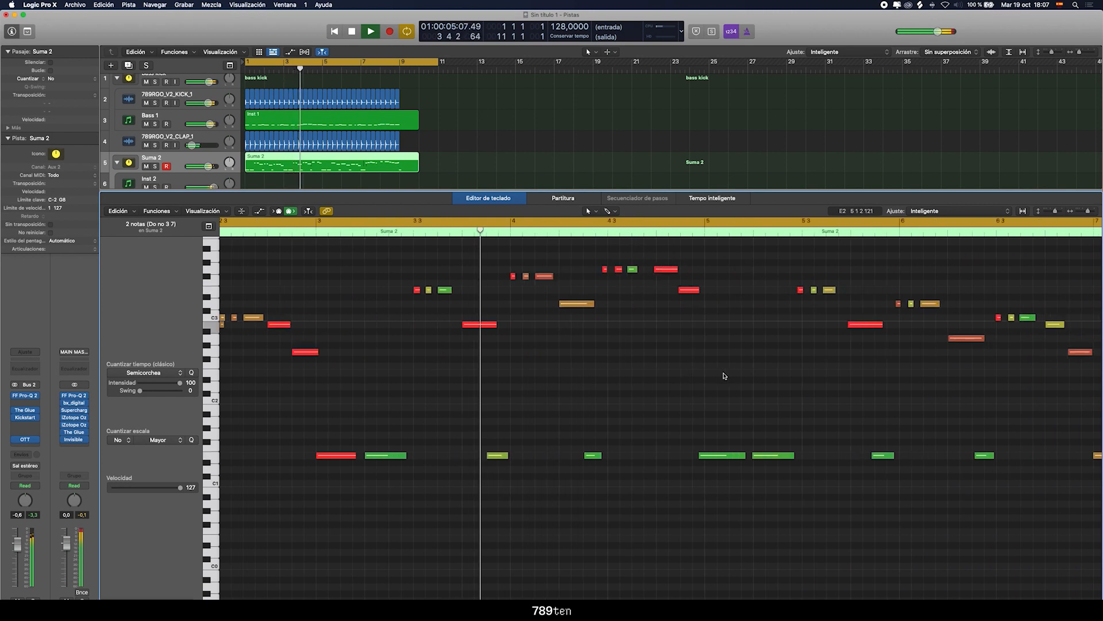
scroll(644, 322, "right", 1)
key("space")
left_click(566, 269)
key("space")
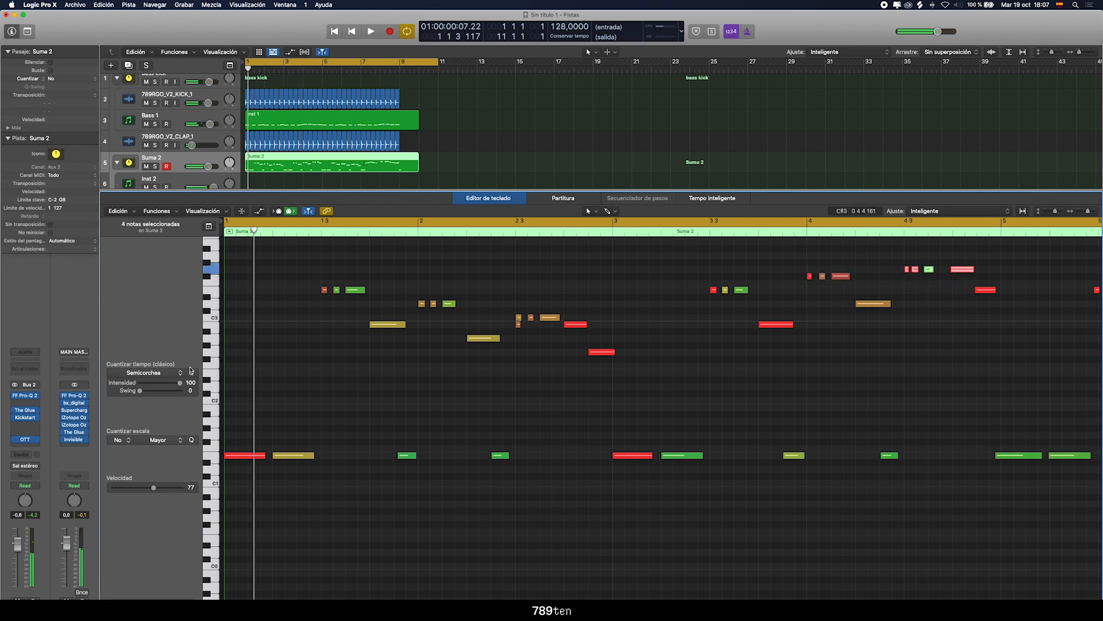
key("space")
Play the rest of the Suma 2 region and check its timing again from the start
scroll(803, 355, "right", 2)
left_click(811, 233)
scroll(755, 324, "right", 5)
scroll(755, 323, "right", 1)
key("space")
key("Return")
key("space")
Show the region's MIDI automation lane with the channel 7 pitch bend (Can. 7: Inflexión tono)
left_click(260, 211)
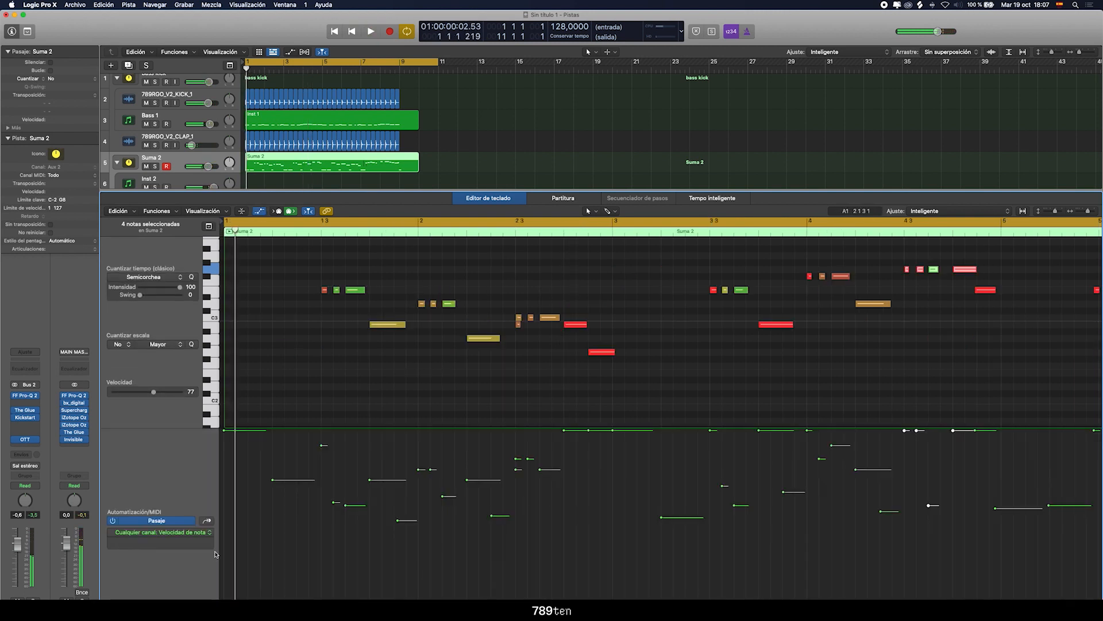
left_click(203, 534)
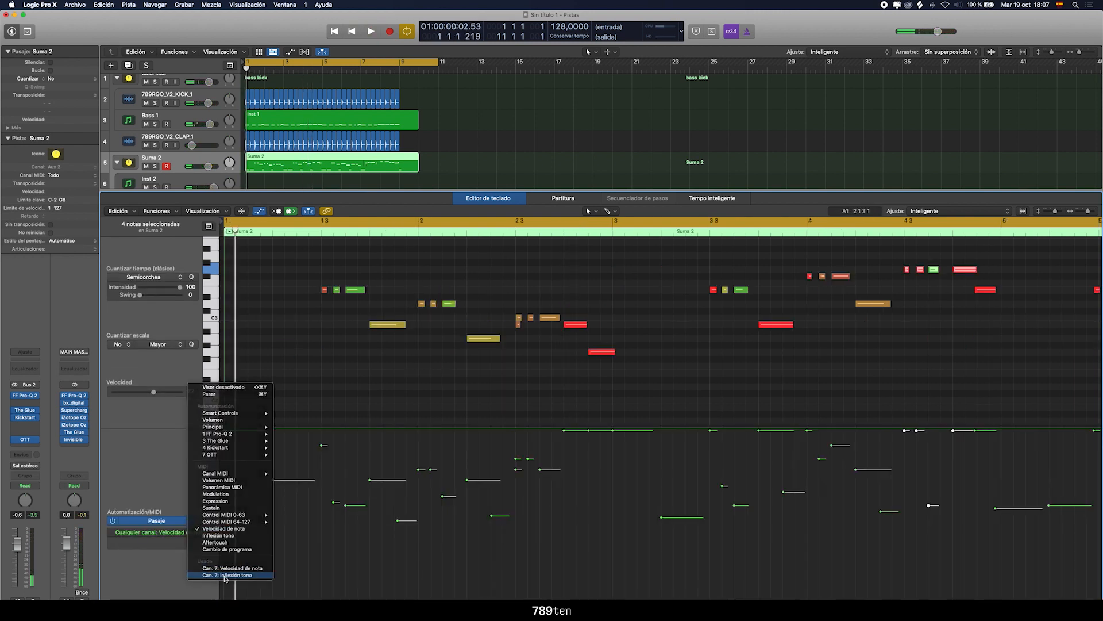
left_click(225, 576)
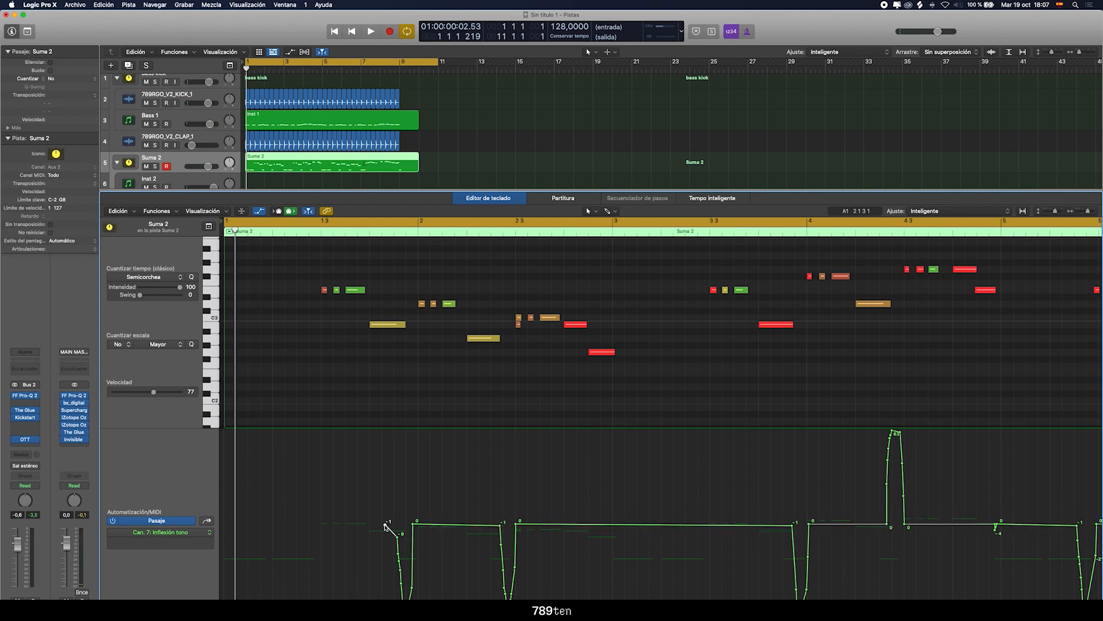
Set the first pitch bend point to 0 and straighten the downward bend before bar 2 while the loop plays
left_click(385, 524)
key("space")
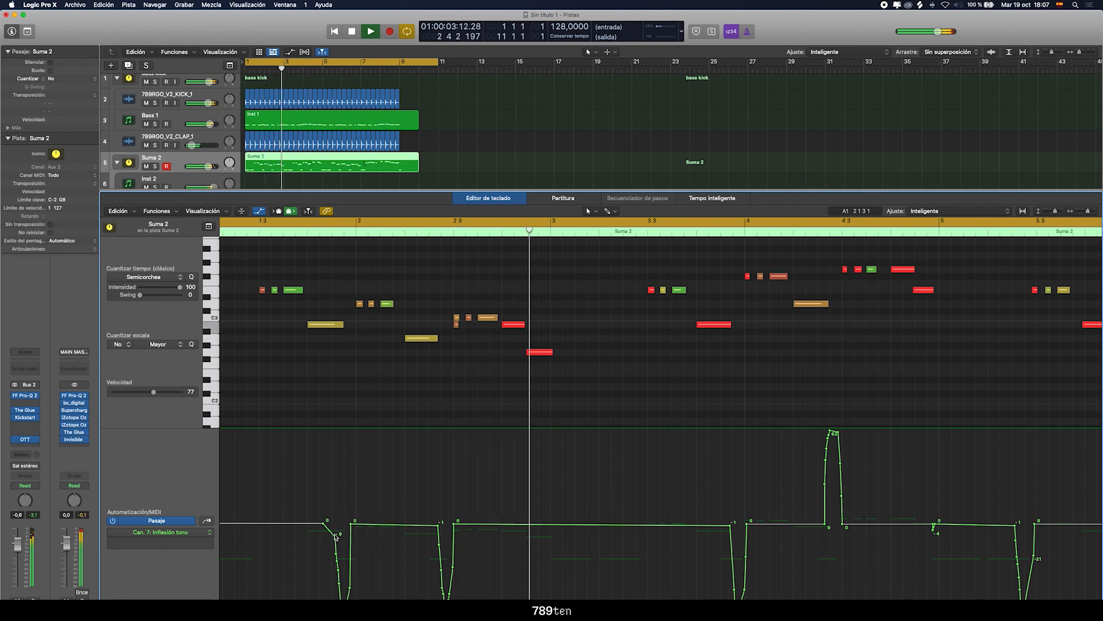
left_click_drag(335, 534, 345, 598)
key("space")
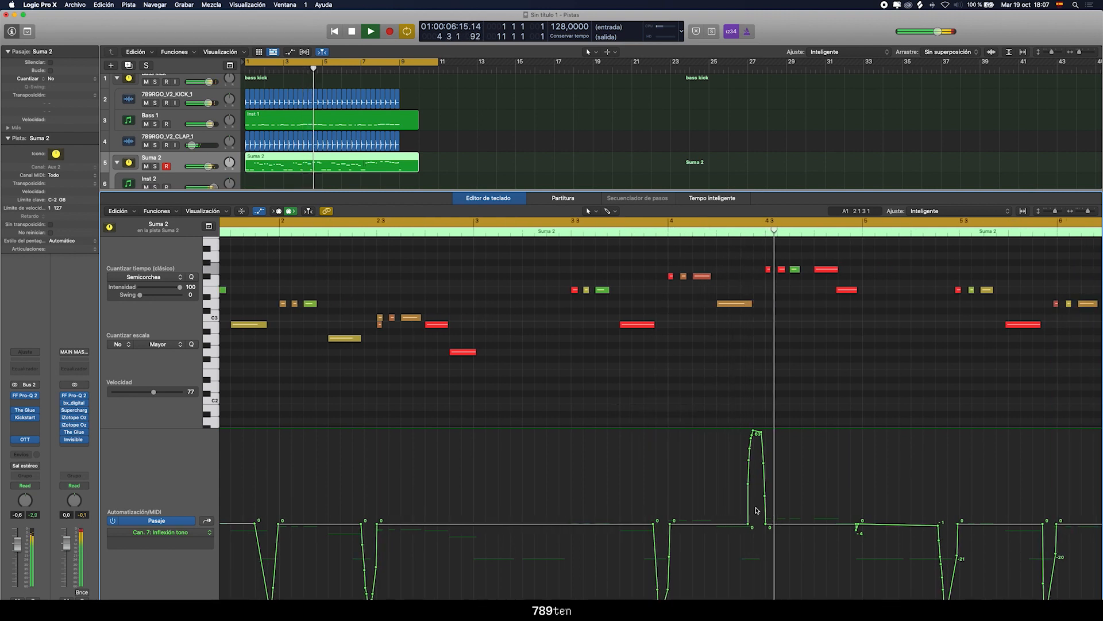
Fit the whole Suma 2 region in a taller piano roll and hide the automation lane
scroll(674, 435, "up", 5)
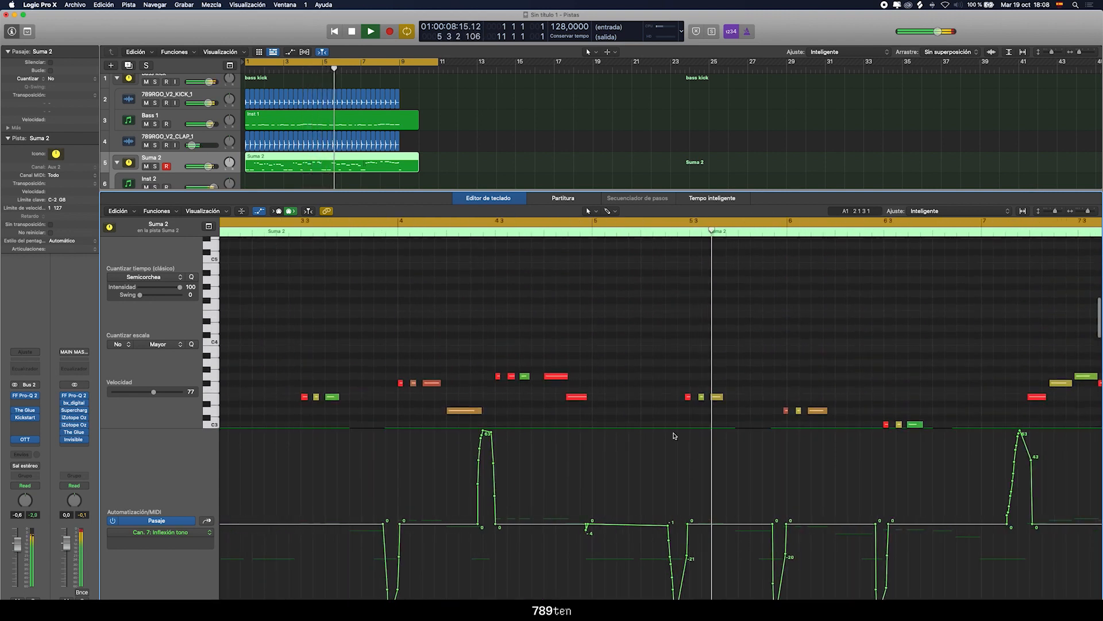
left_click_drag(1088, 211, 1062, 212)
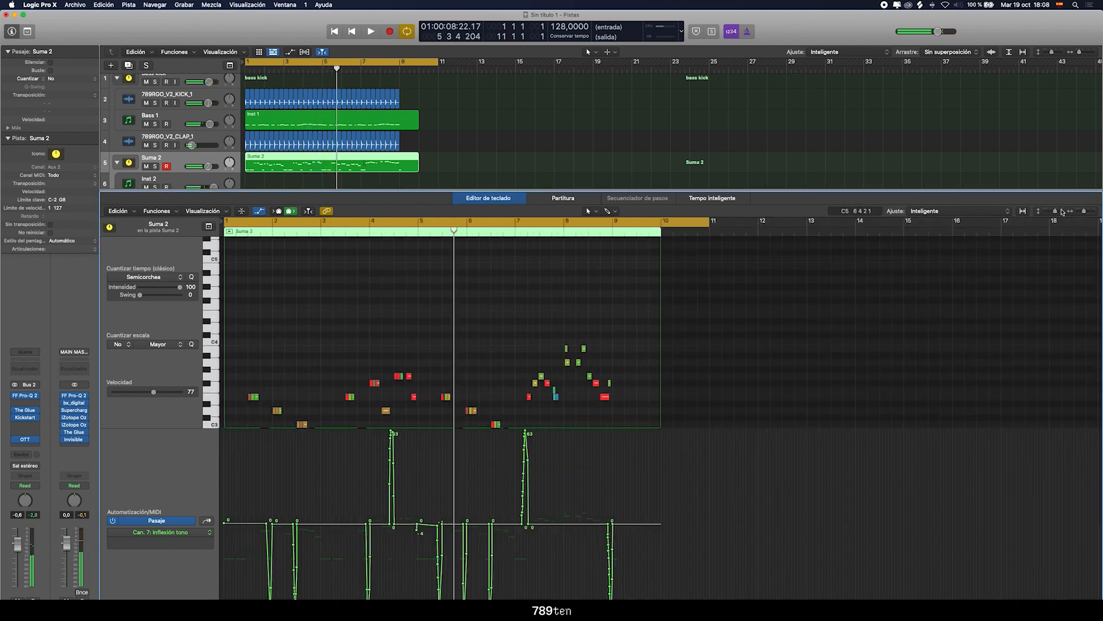
left_click_drag(868, 192, 866, 116)
key("p")
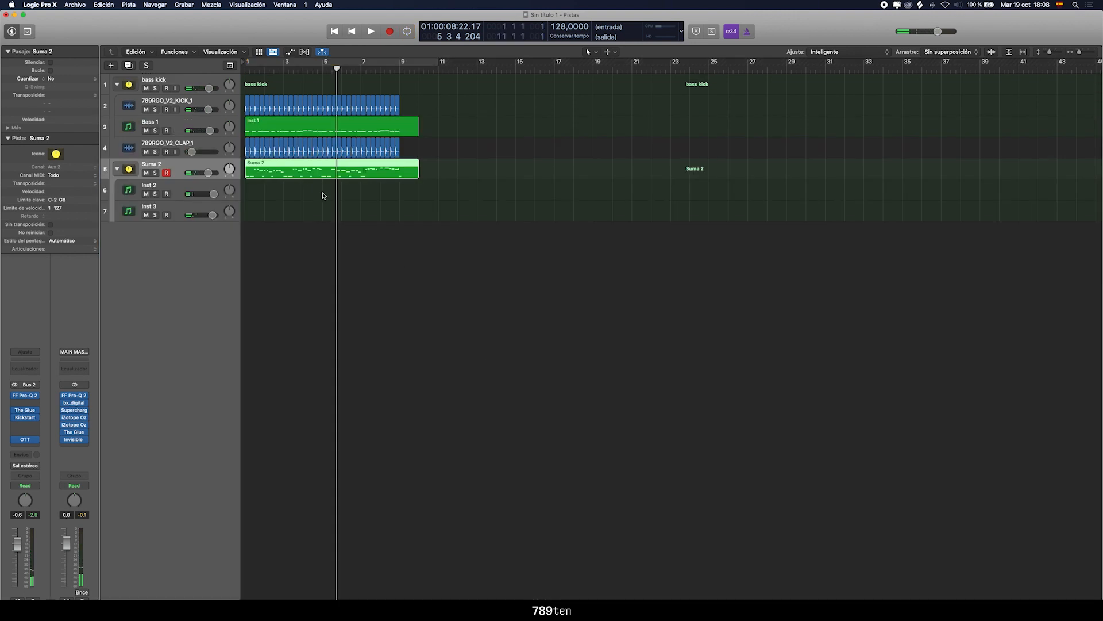
key("p")
scroll(470, 327, "up", 5)
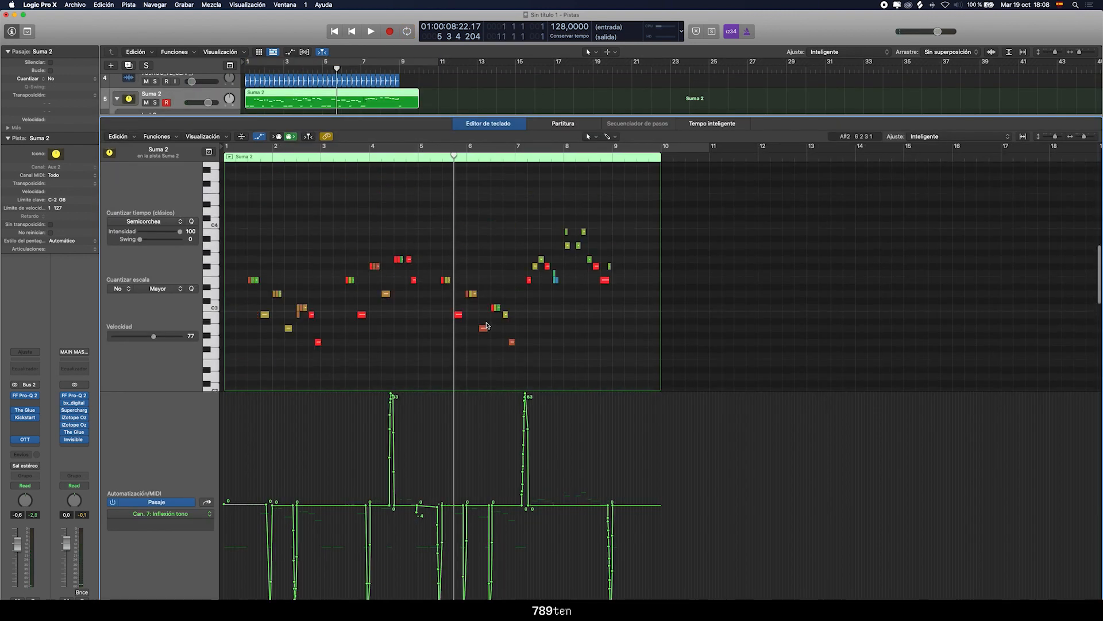
left_click(260, 136)
Set the cycle range to bars 5 to 9 and play that section
key("space")
left_click(456, 153)
left_click_drag(456, 153, 612, 153)
key("space")
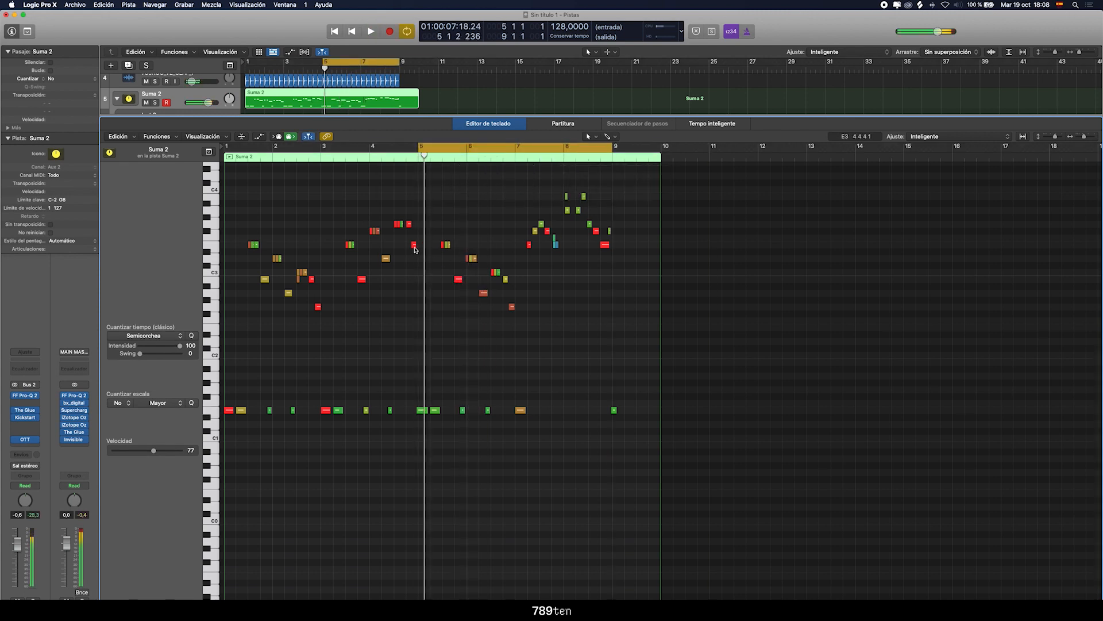
Replace the notes from bar 5 to early bar 7 with a copy of the opening notes from bar 1, and play it
left_click_drag(448, 279, 524, 442)
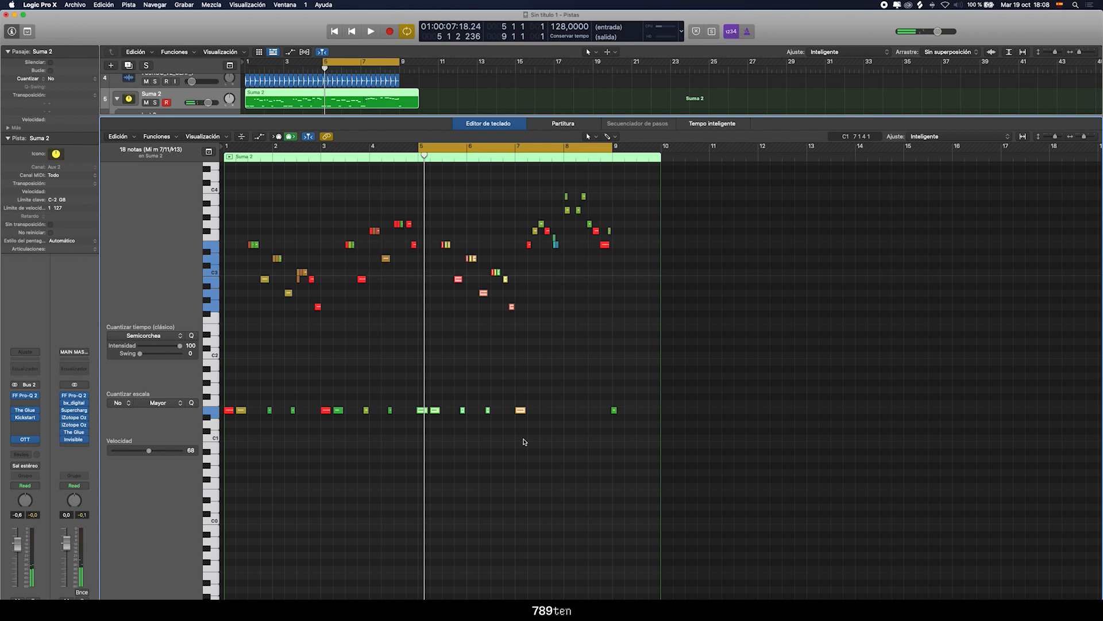
left_click_drag(343, 223, 220, 473)
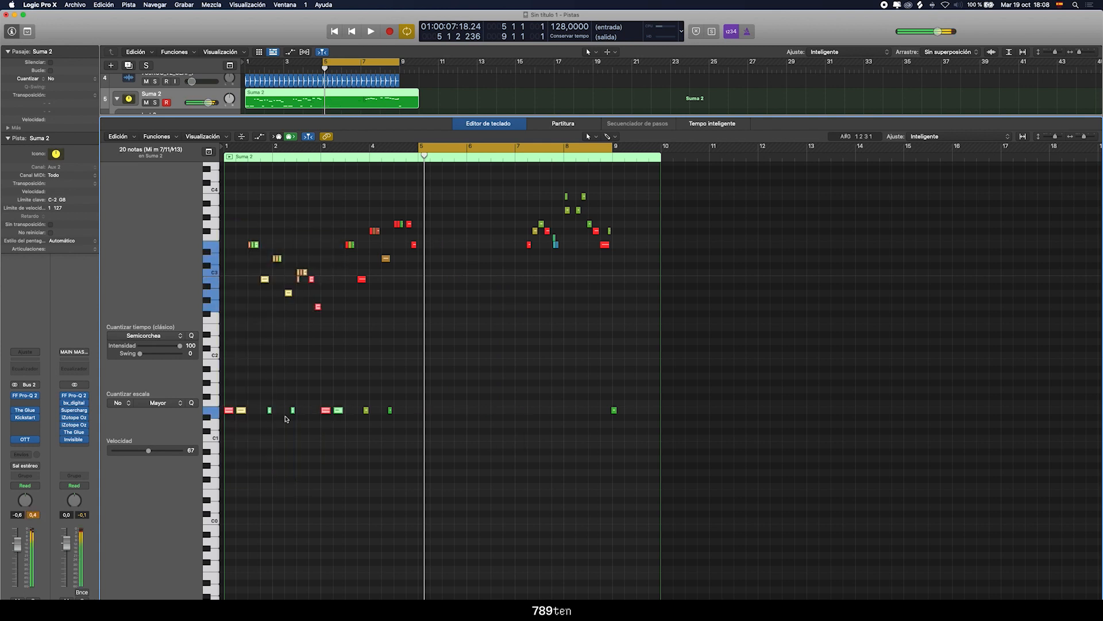
key("cmd+v")
key("space")
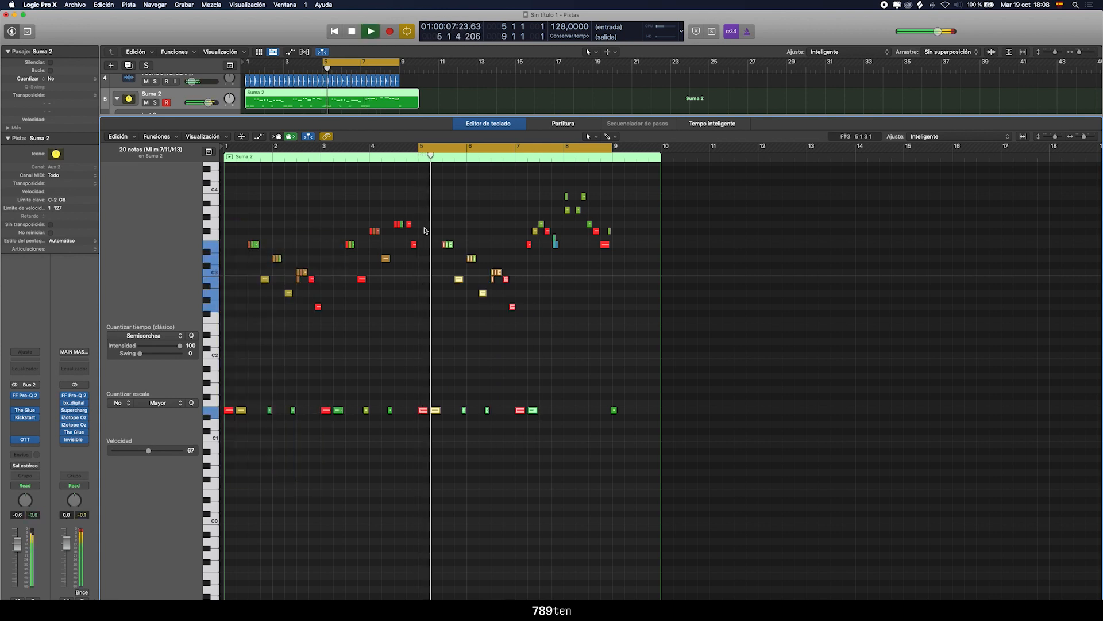
Delete the second pasted low note in bar 7 so it does not sound under the final melody phrase
left_click_drag(1084, 136, 1095, 139)
left_click(686, 423)
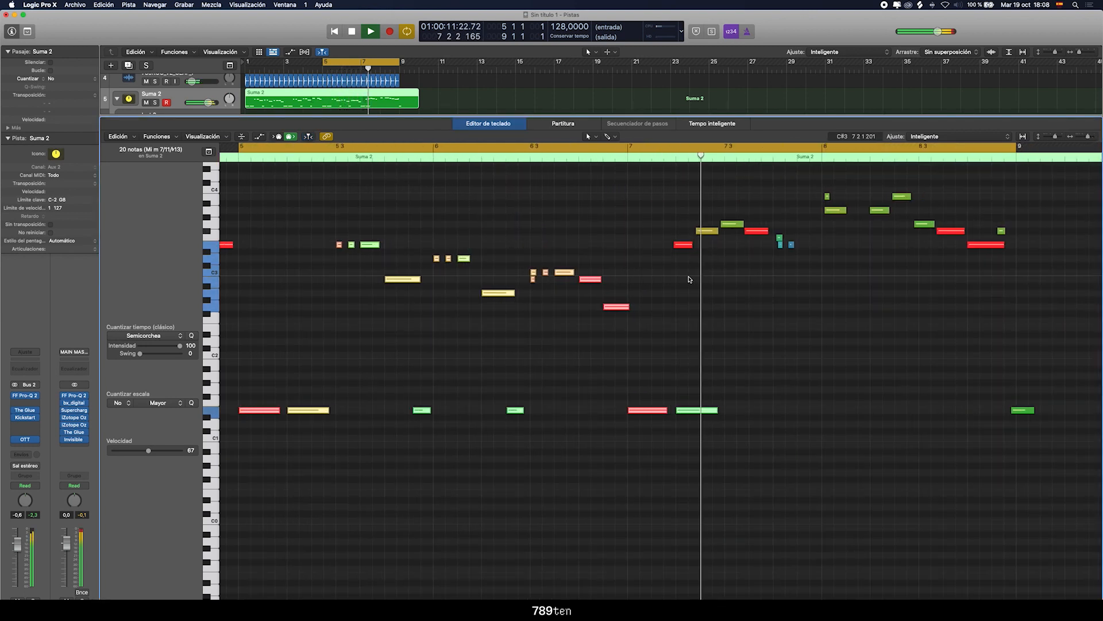
key("space")
Set the cycle range from bar 7 to just past bar 9 and play the ending
key("space")
left_click_drag(631, 146, 1081, 176)
Quantize the four longer melody notes of bar 7 to sixteenths and listen to them
key("space")
scroll(766, 300, "down", 2)
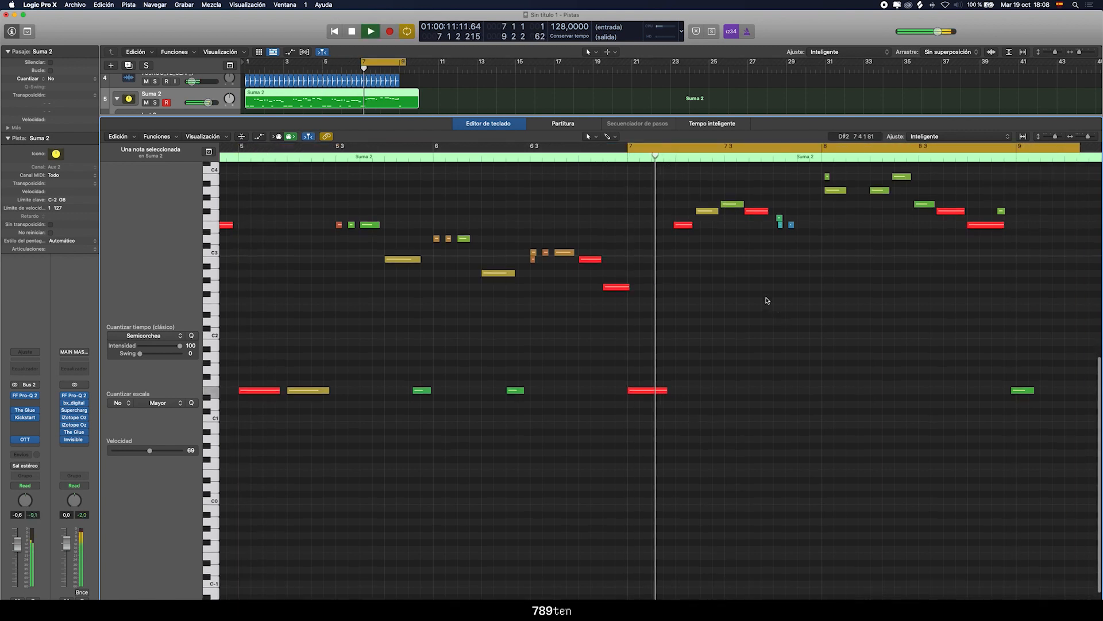
left_click_drag(684, 226, 718, 211)
left_click(729, 205)
left_click(753, 228)
key("space")
key("space")
Delete the stray very short notes at the end of bar 7 and play the section
left_click(780, 225)
key("BackSpace")
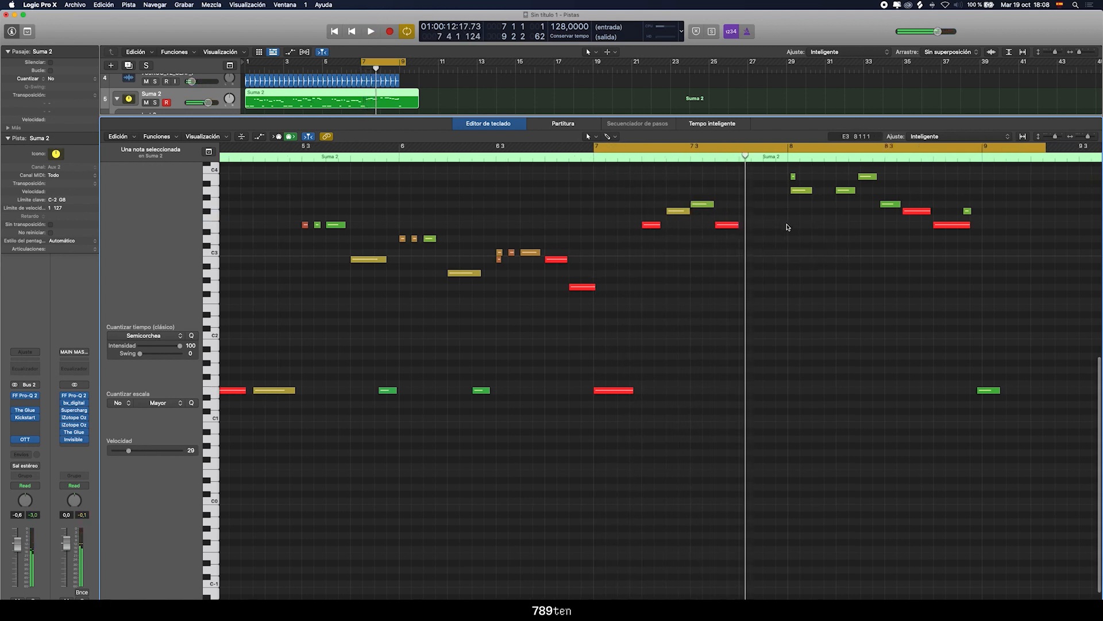
key("space")
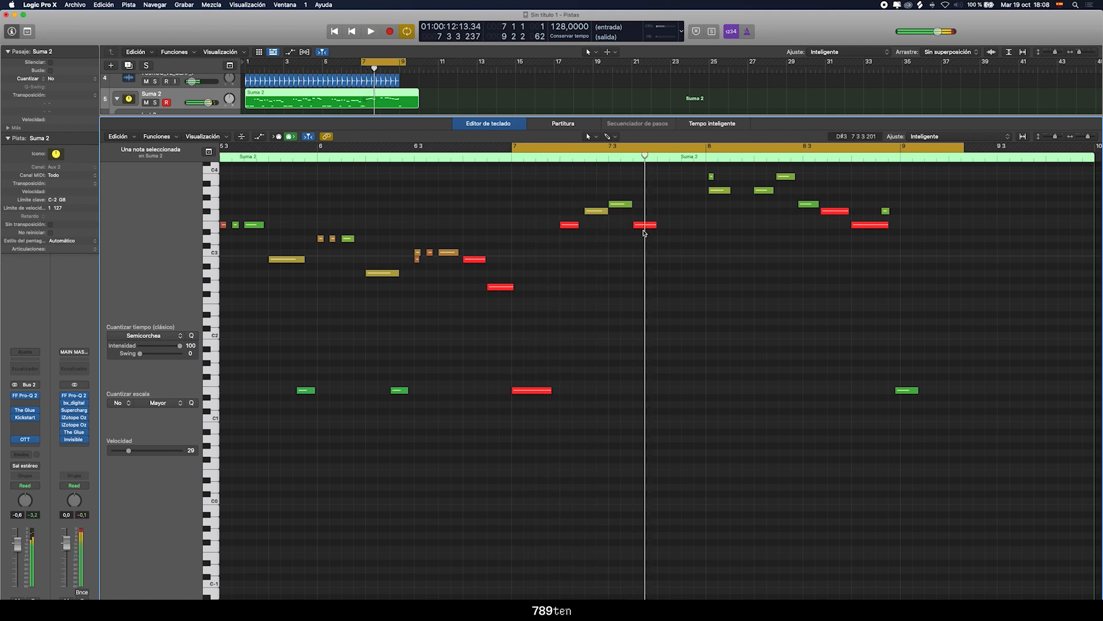
Copy the four-note phrase of bar 7 and paste it at position 7 4 1 1, then listen to the repeat
key("space")
left_click_drag(572, 206, 685, 243)
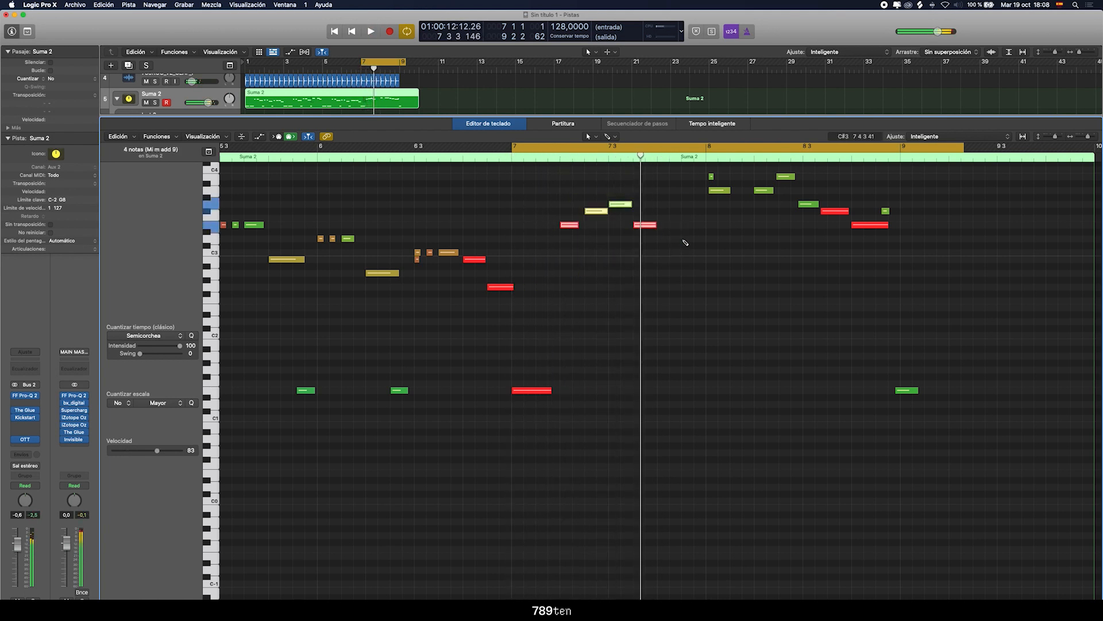
left_click(659, 167)
scroll(661, 189, "up", 2)
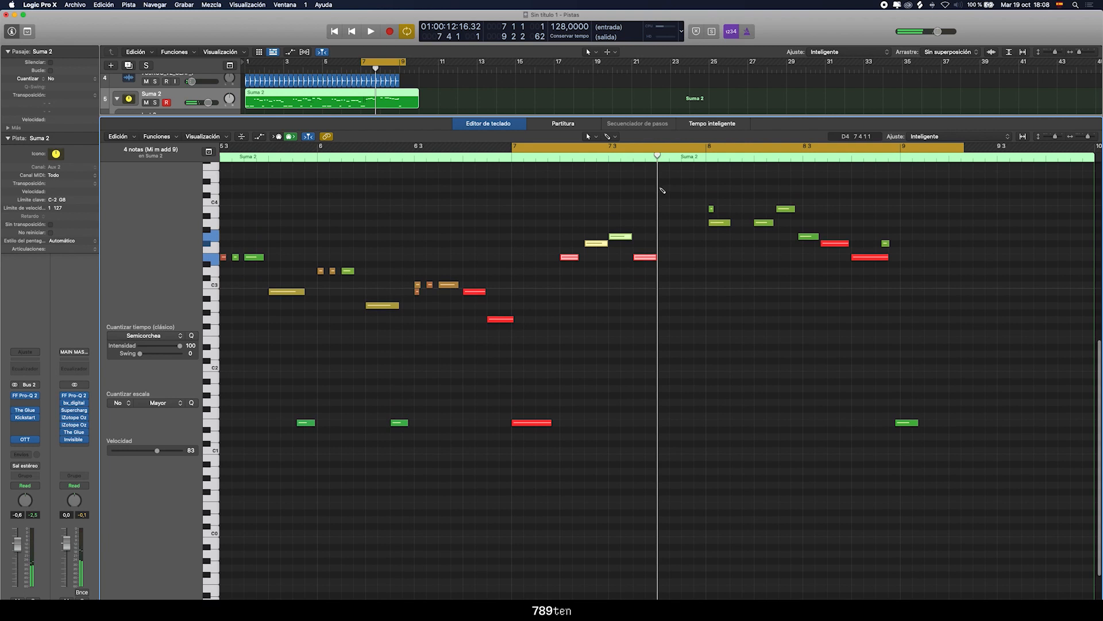
key("super+v")
key("space")
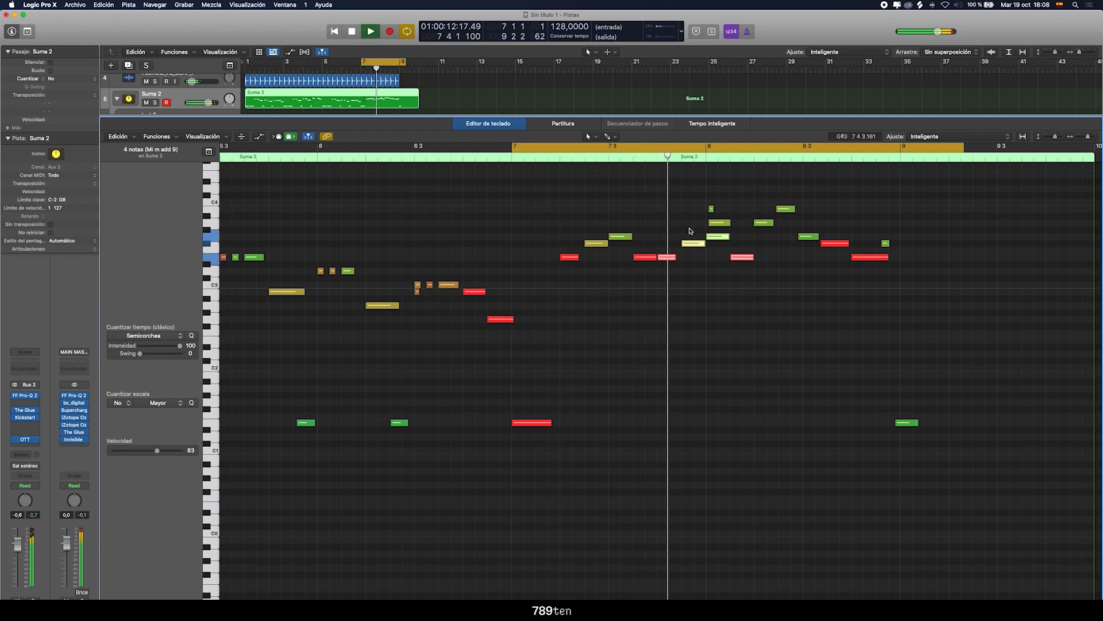
Remove the pasted G3 and the short stray note at bar 8, and move the A3 note to the start of the bar
key("space")
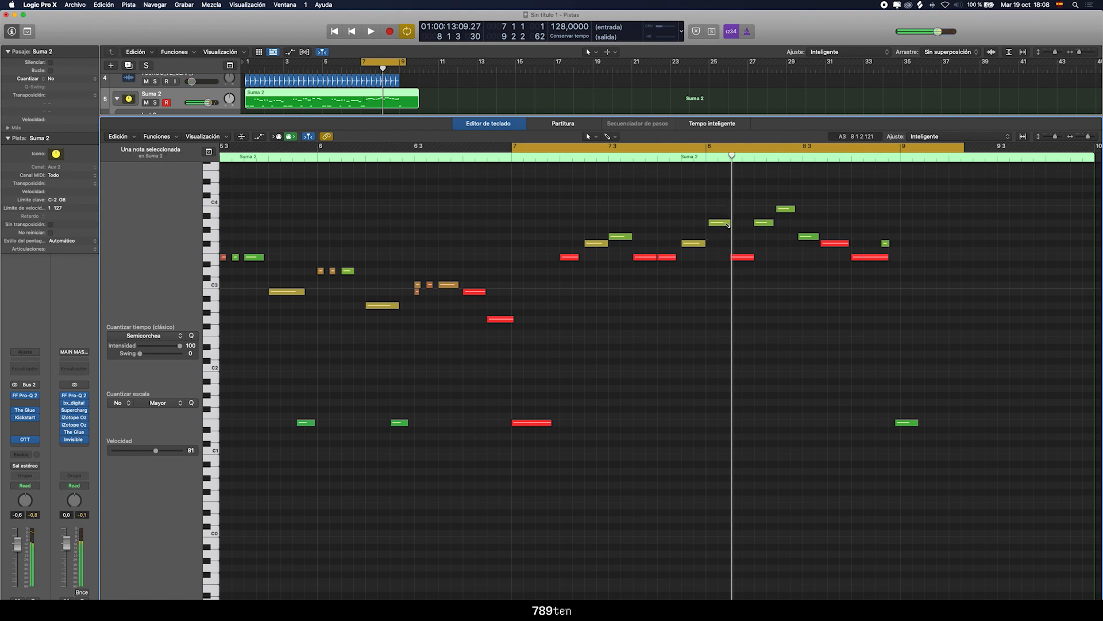
left_click(717, 225)
key("space")
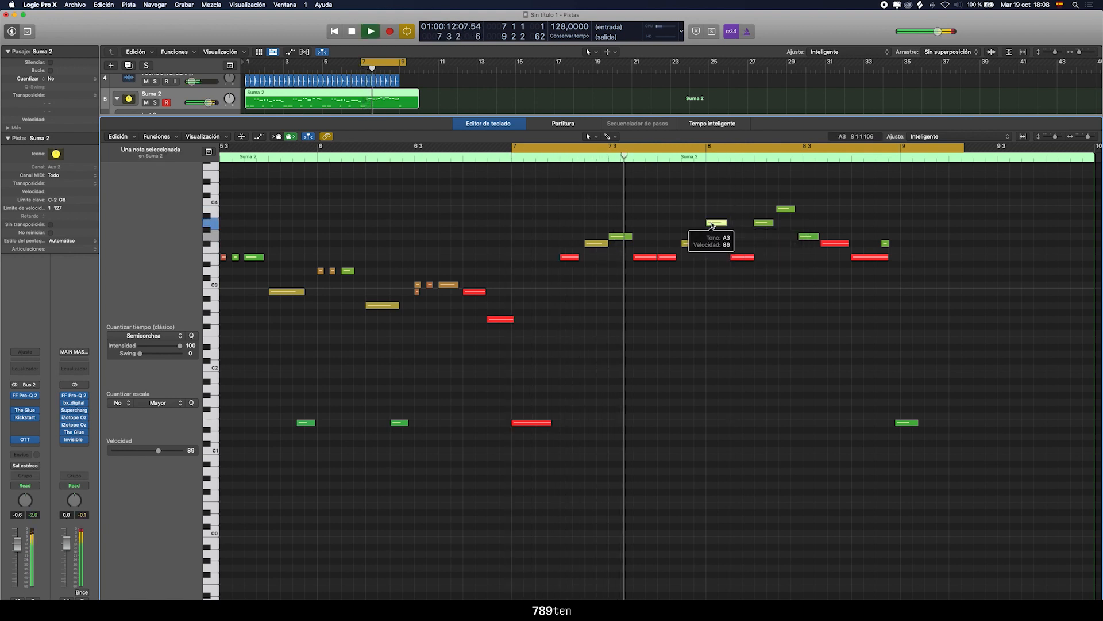
key("space")
Raise the repeated phrase's F#3 note just before bar 8 to G3 and listen to the change
left_click(668, 257)
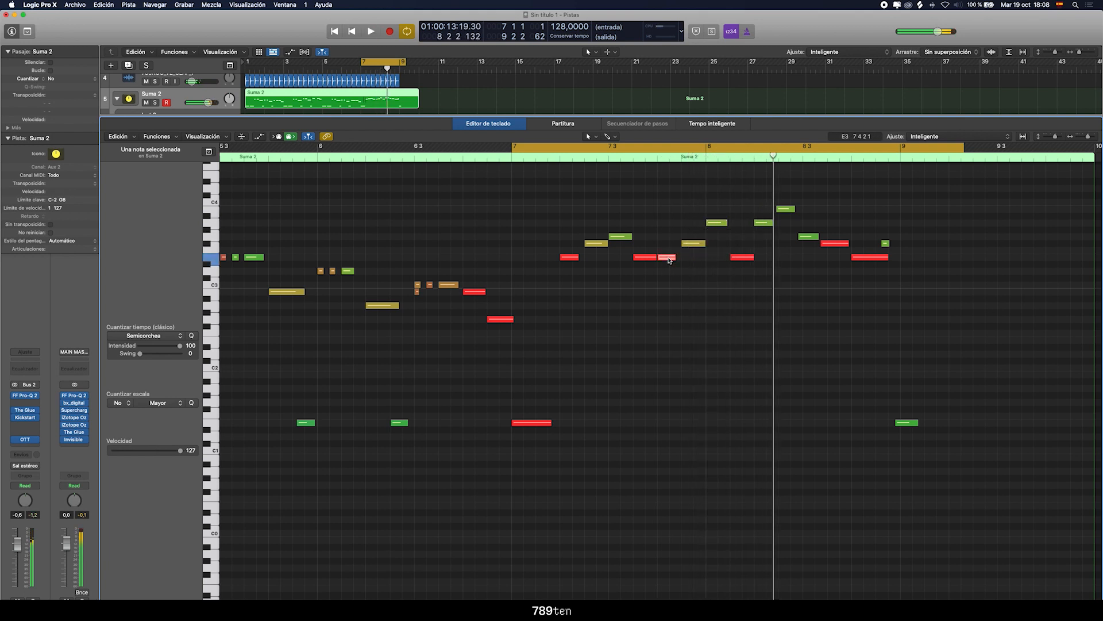
left_click_drag(696, 244, 697, 237)
left_click(748, 255)
key("space")
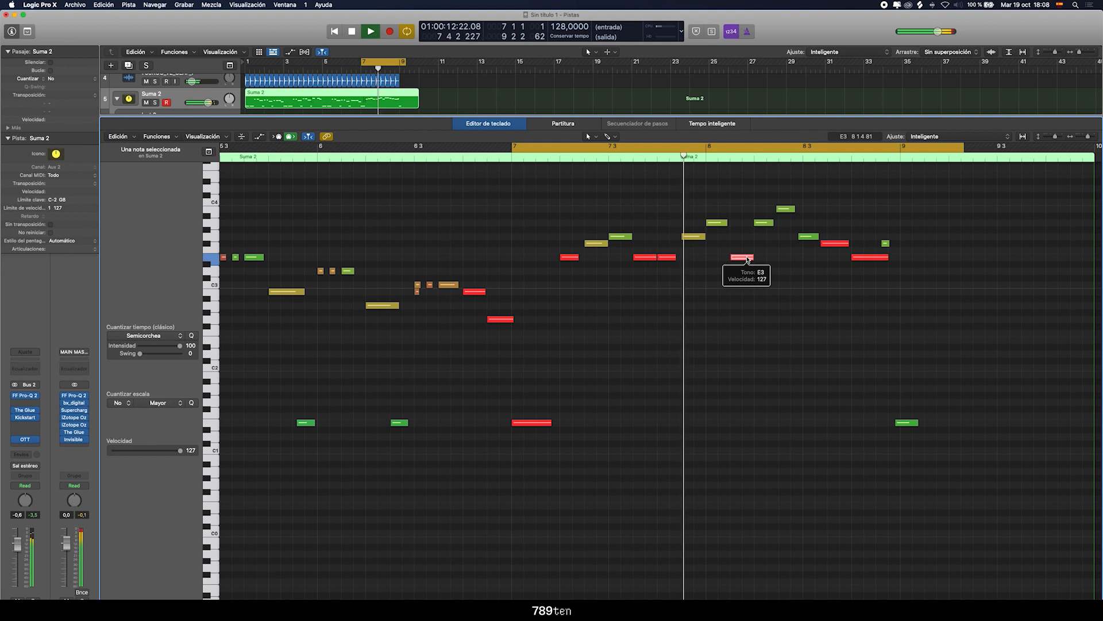
Play the ending and delete the second A3 note in bar 8, just before the B3 note
key("space")
key("space")
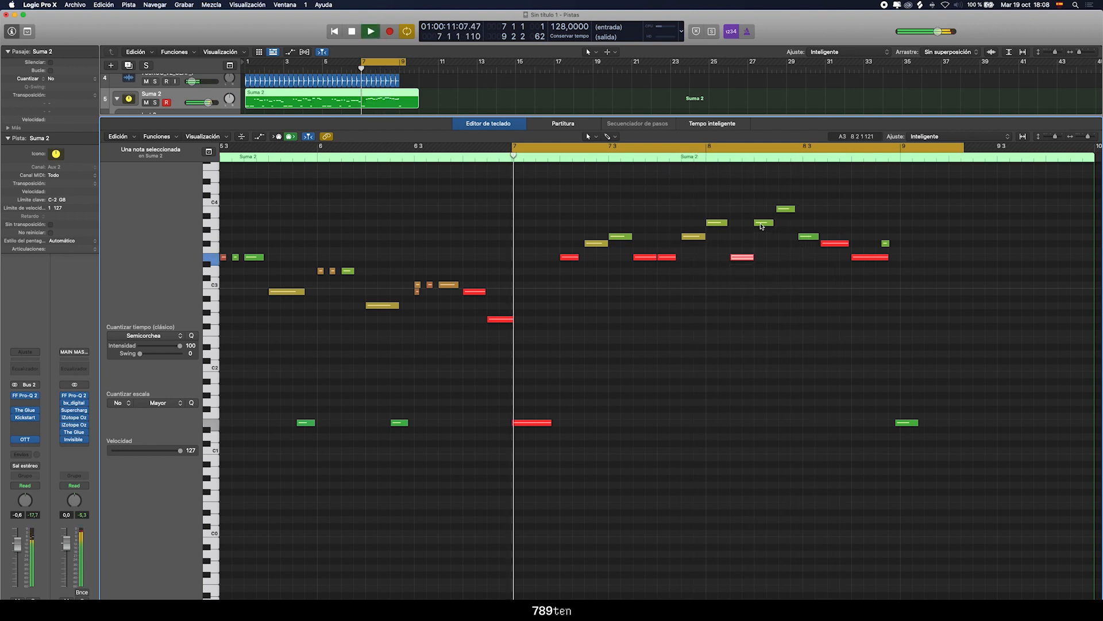
key("space")
key("BackSpace")
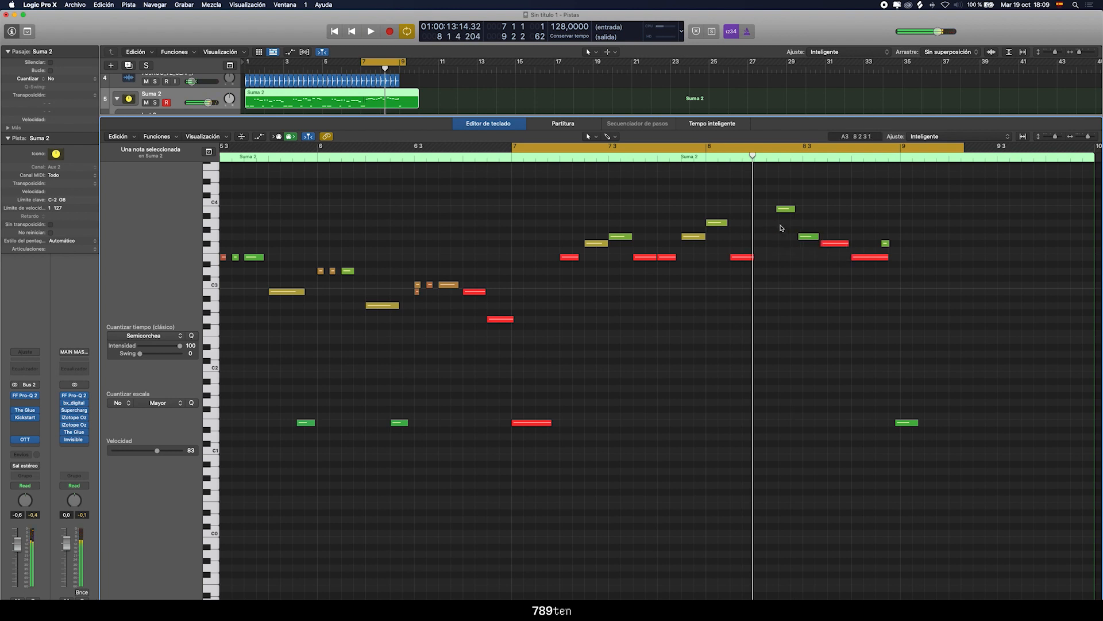
Lengthen the B3 note in bar 8 and add a C4 note directly after it, then play the section
left_click_drag(787, 210, 826, 212)
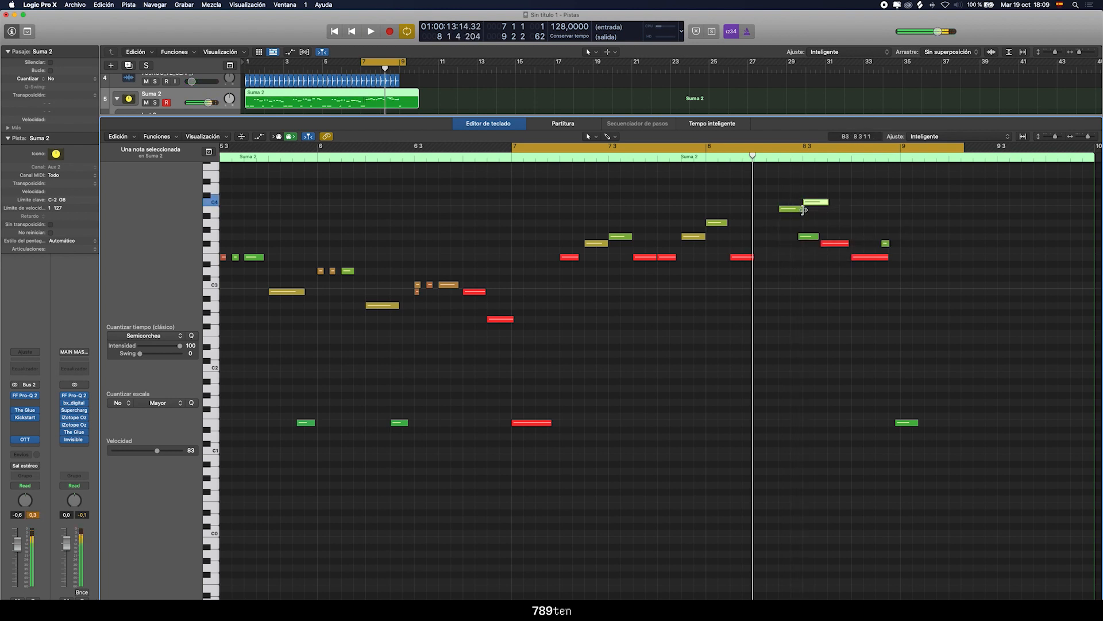
key("space")
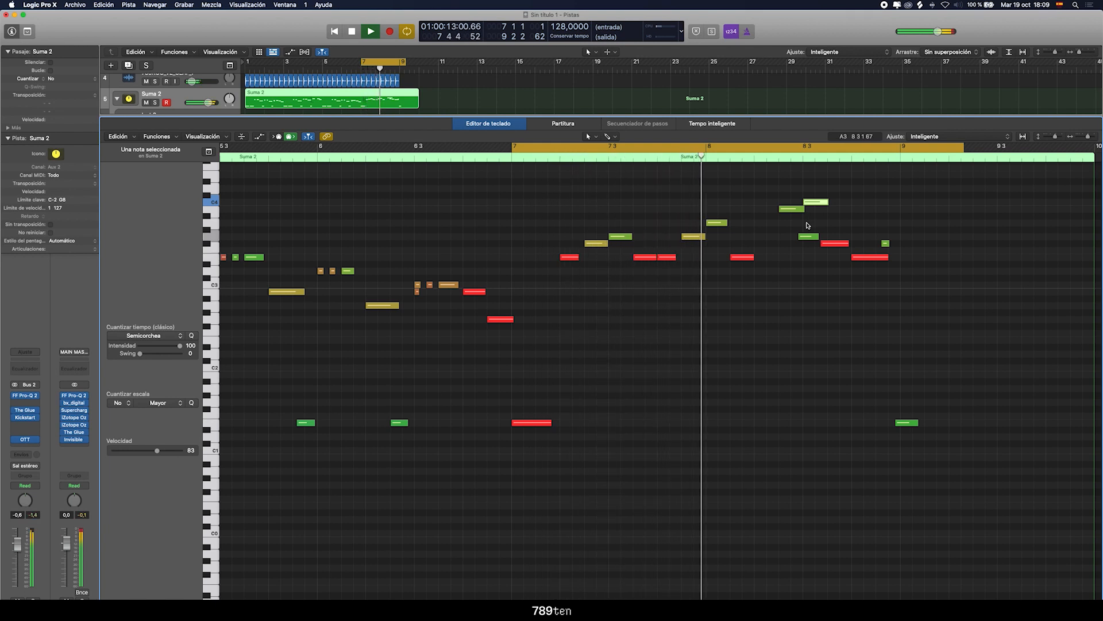
key("space")
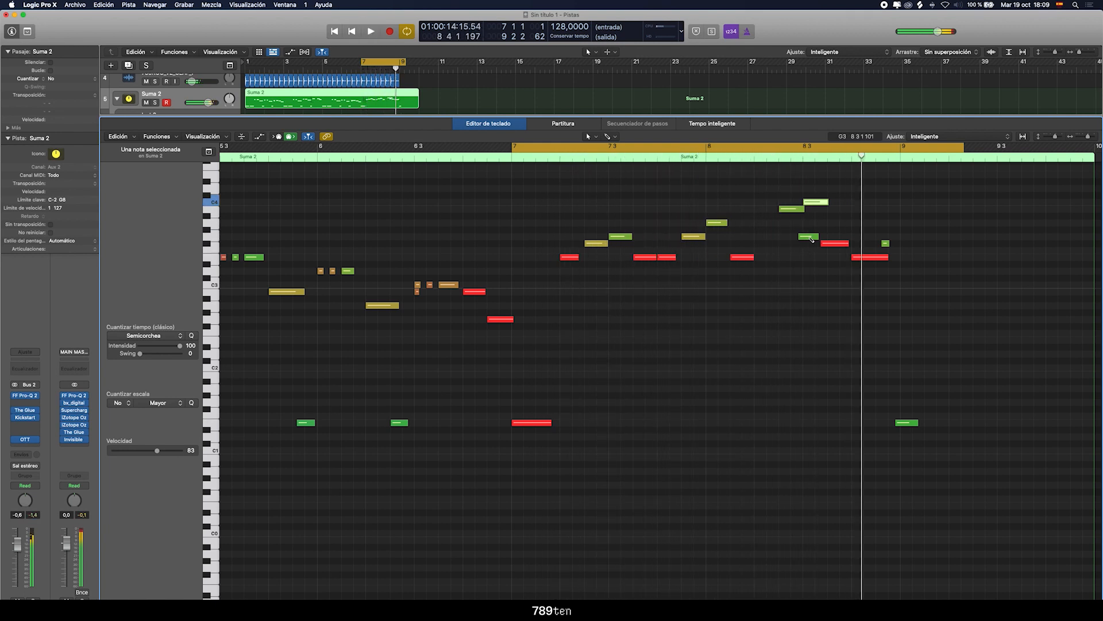
Move the F#3 note of bar 8 up to B3 right after the C4 note, and delete the low note at bar 9
left_click_drag(837, 244, 843, 212)
double_click(779, 158)
left_click(764, 165)
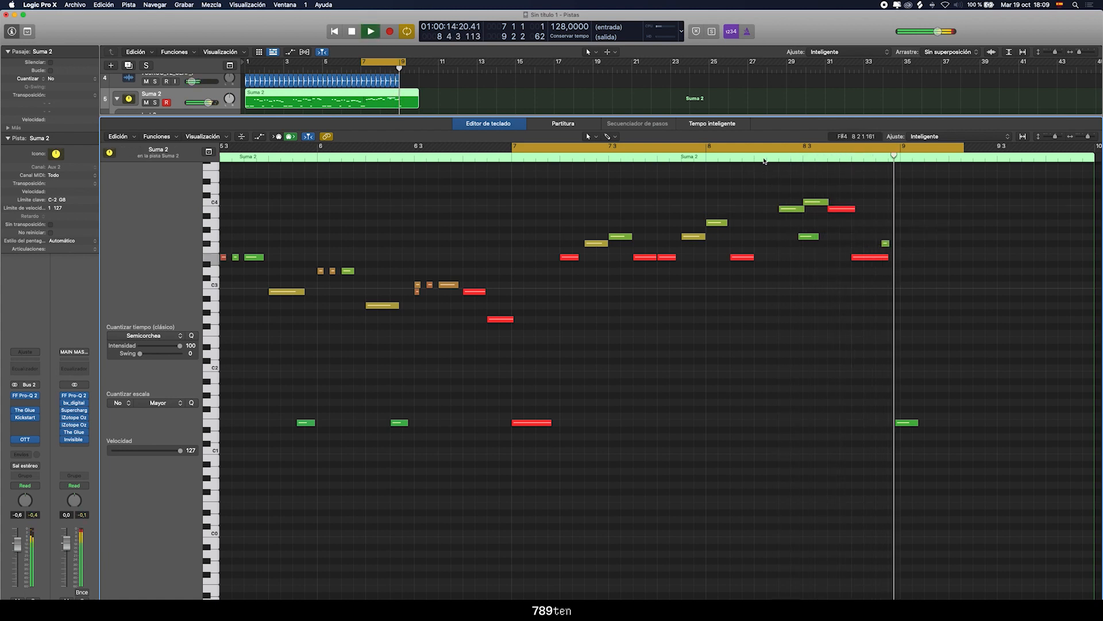
key("space")
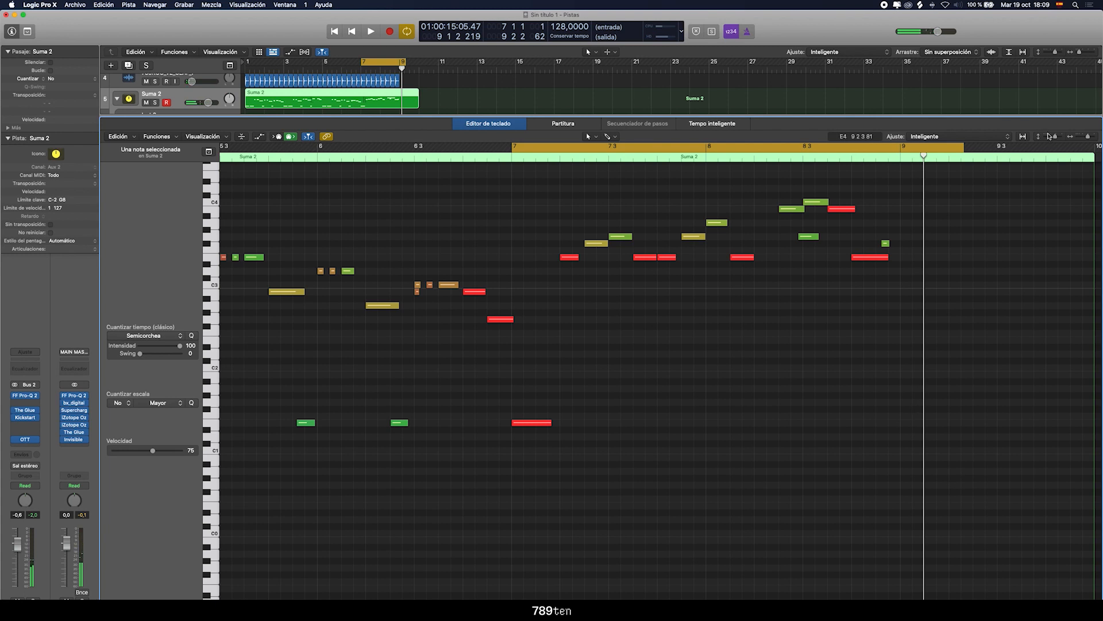
Set the cycle range from bar 1 to bar 13 and close the piano roll
key("c")
key("super+Left")
key("c")
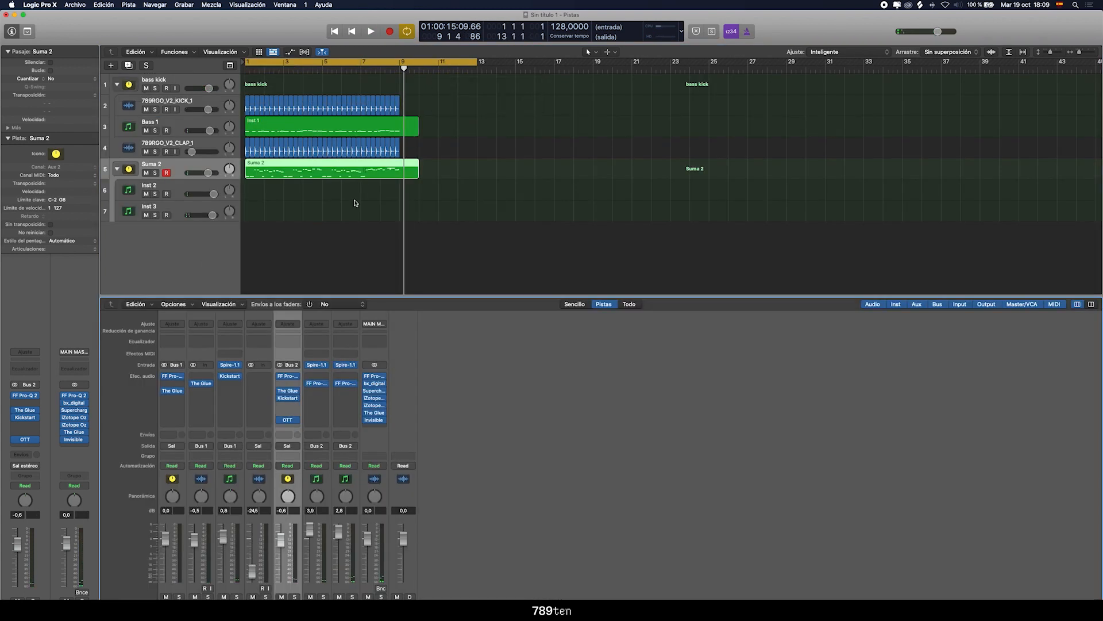
key("x")
Duplicate the Inst 3 Spire track with its settings inside the Suma 2 stack and solo only the new Inst 4 track
left_click(124, 216)
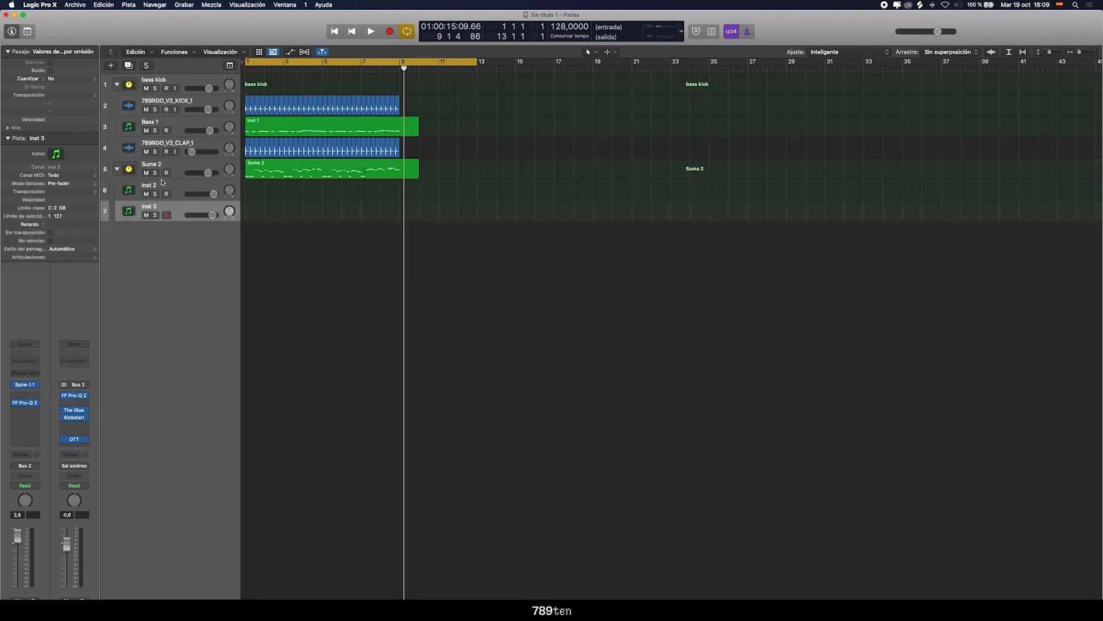
left_click(1085, 53)
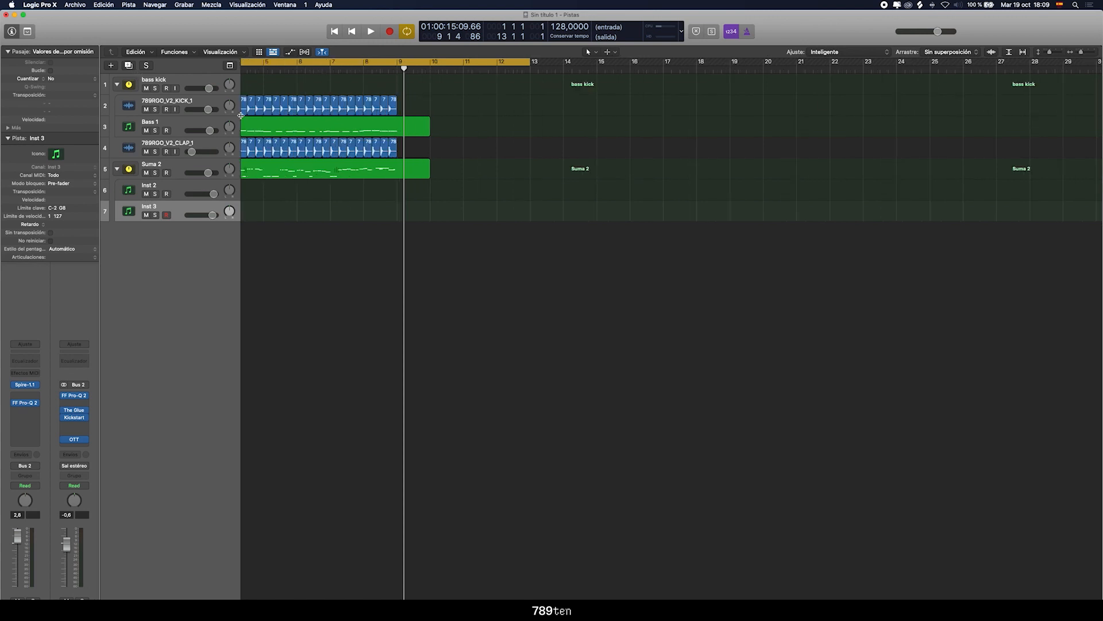
key("space")
left_click(154, 214)
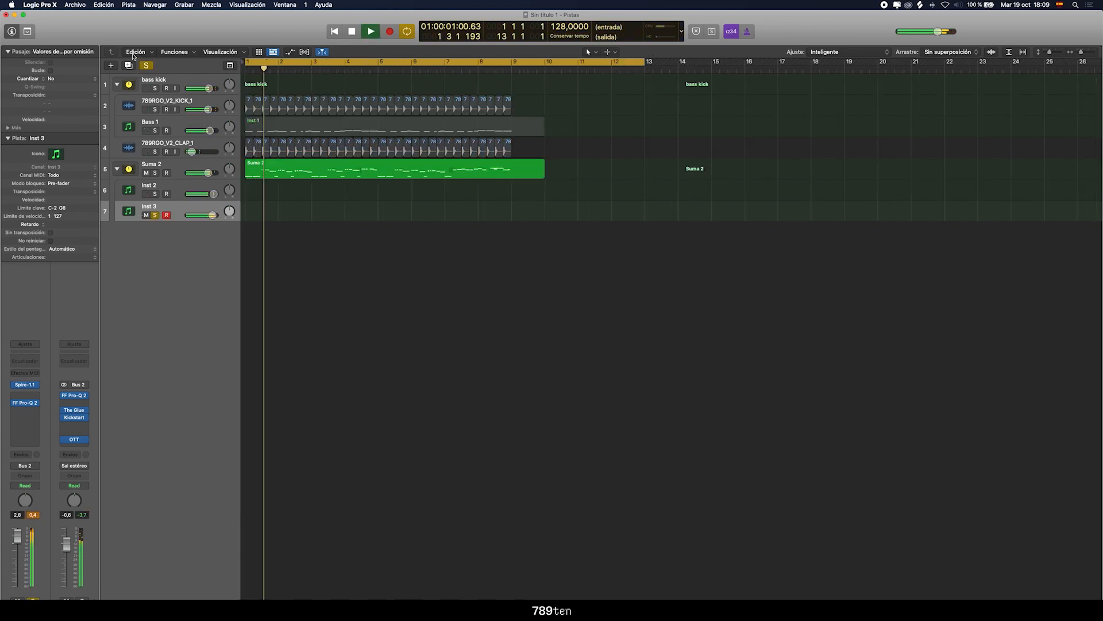
key("super+d")
key("space")
left_click(155, 215)
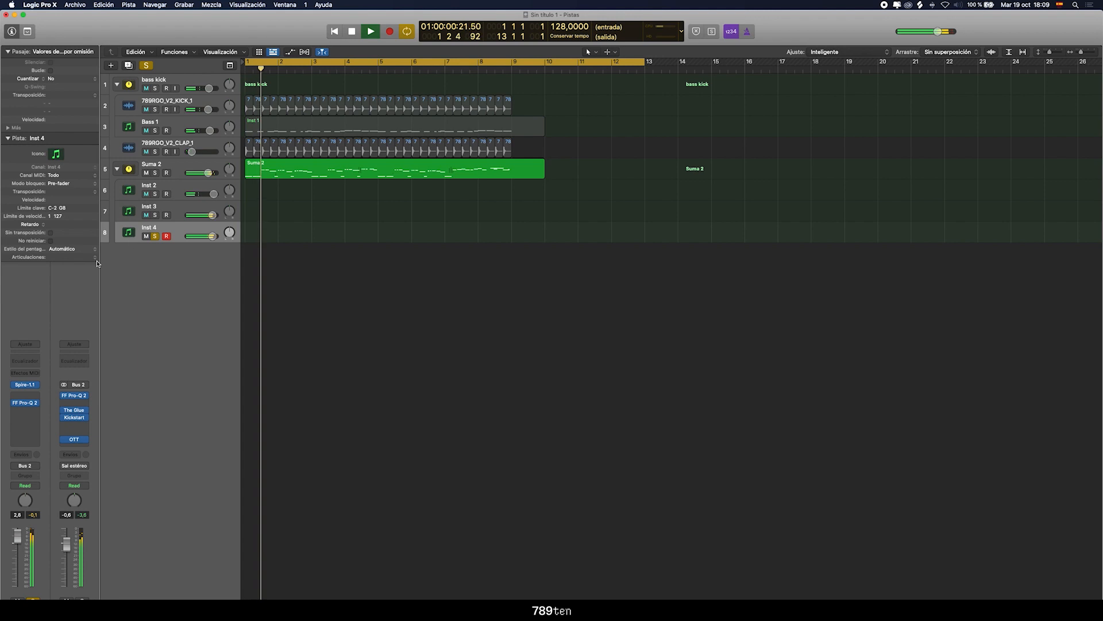
key("space")
key("space")
key("space")
Open Spire on Inst 4, switch it to the next lead preset and audition the melody with it
left_click(25, 385)
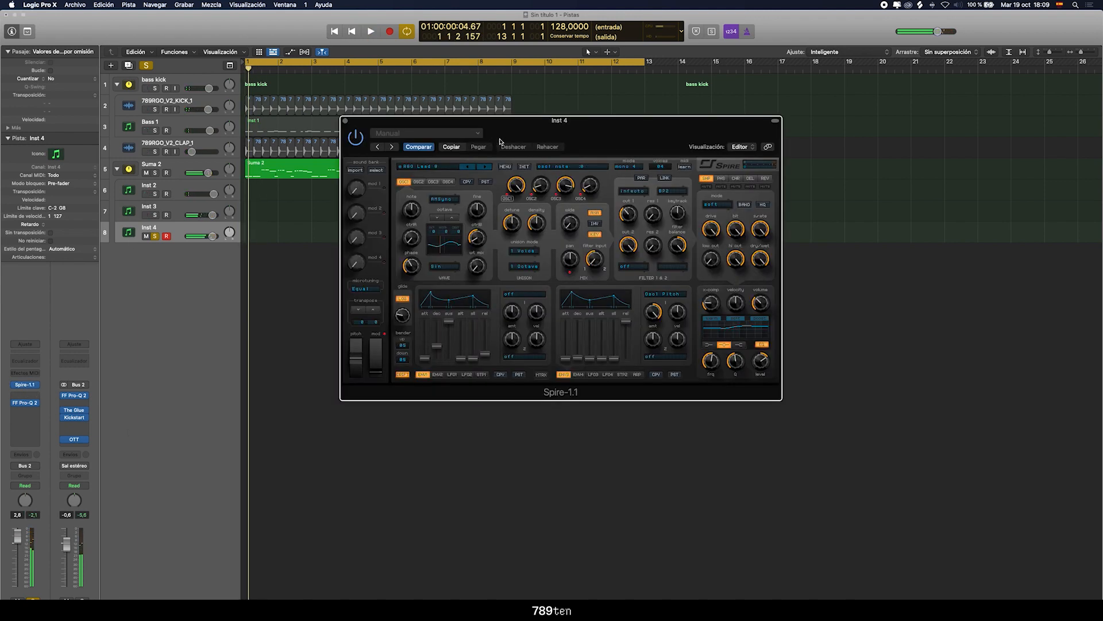
left_click_drag(496, 144, 547, 291)
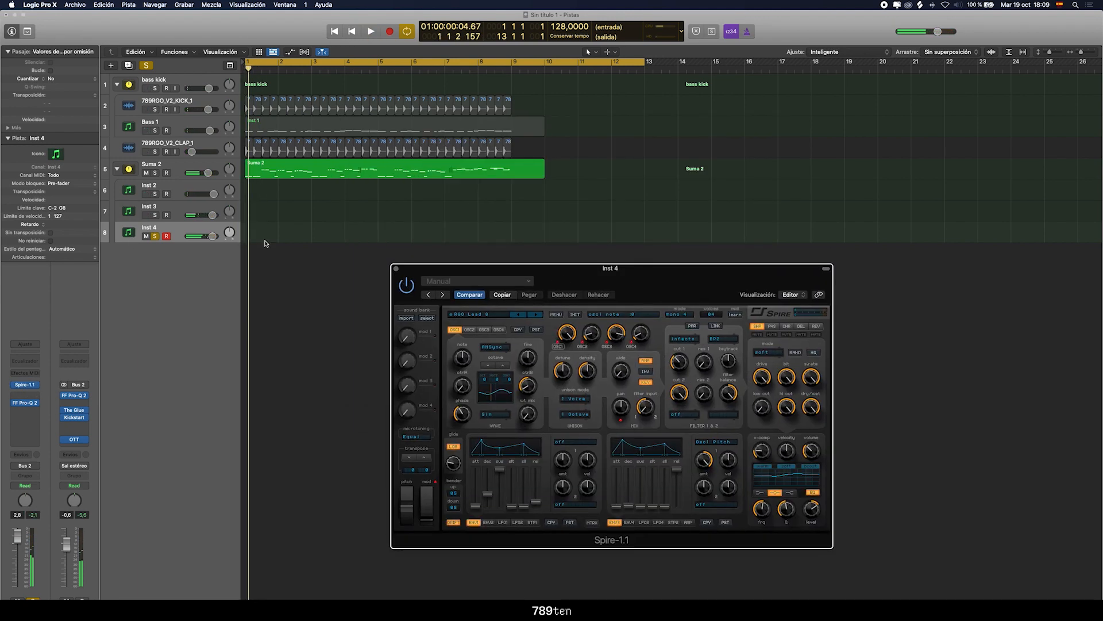
left_click(535, 315)
key("space")
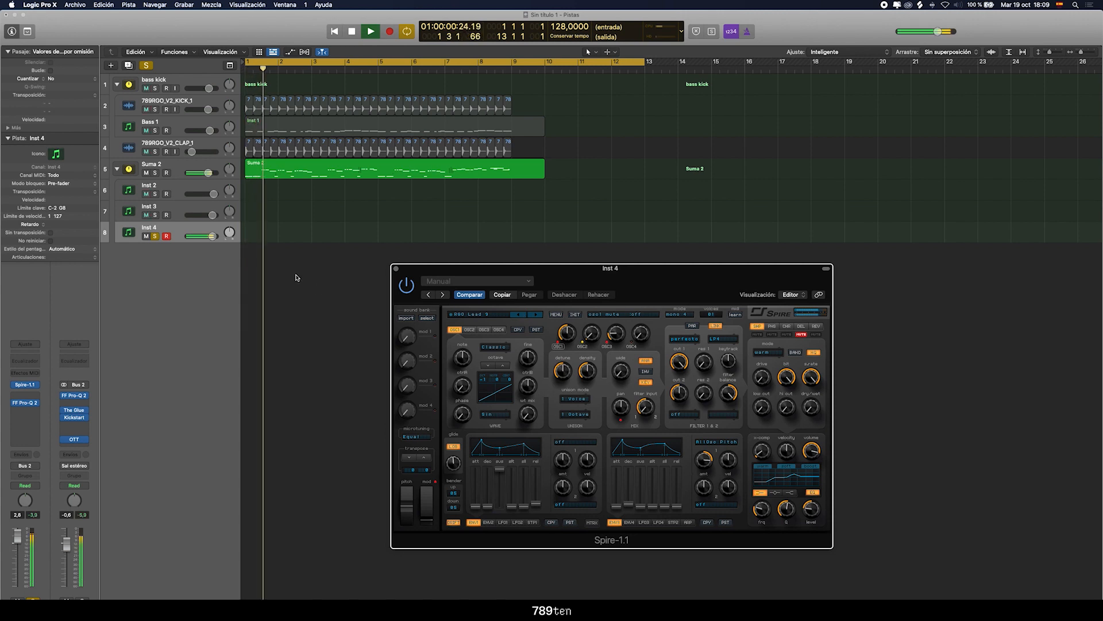
Adjust the reverb of the Inst 4 Spire patch and raise its oscillator octave, then listen to the result
left_click(816, 326)
left_click_drag(787, 375, 790, 380)
left_click(758, 325)
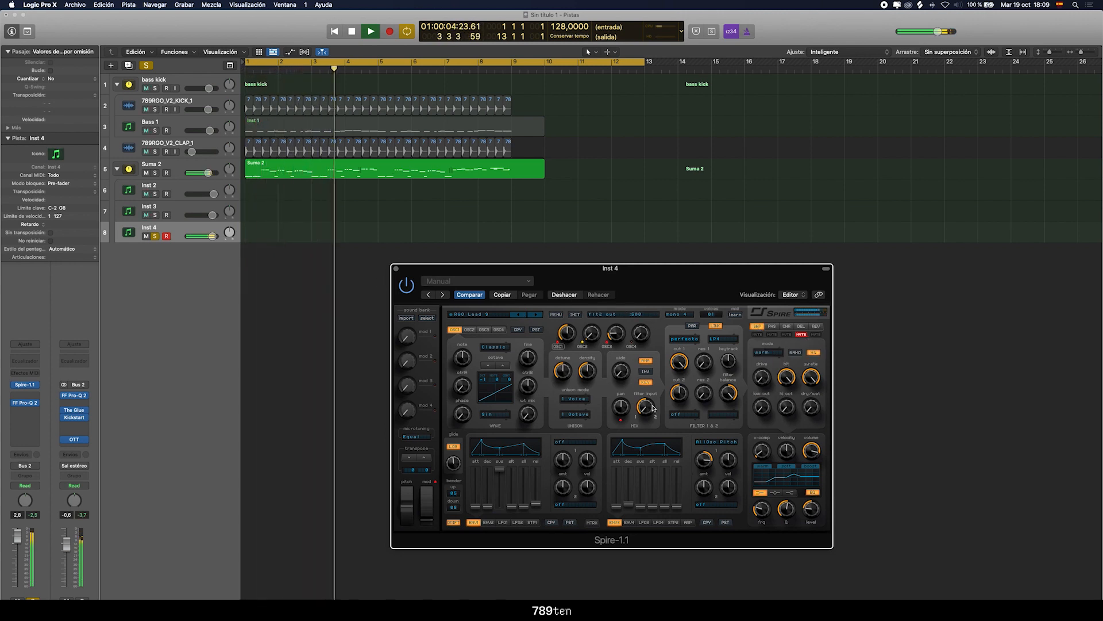
left_click(506, 367)
key("space")
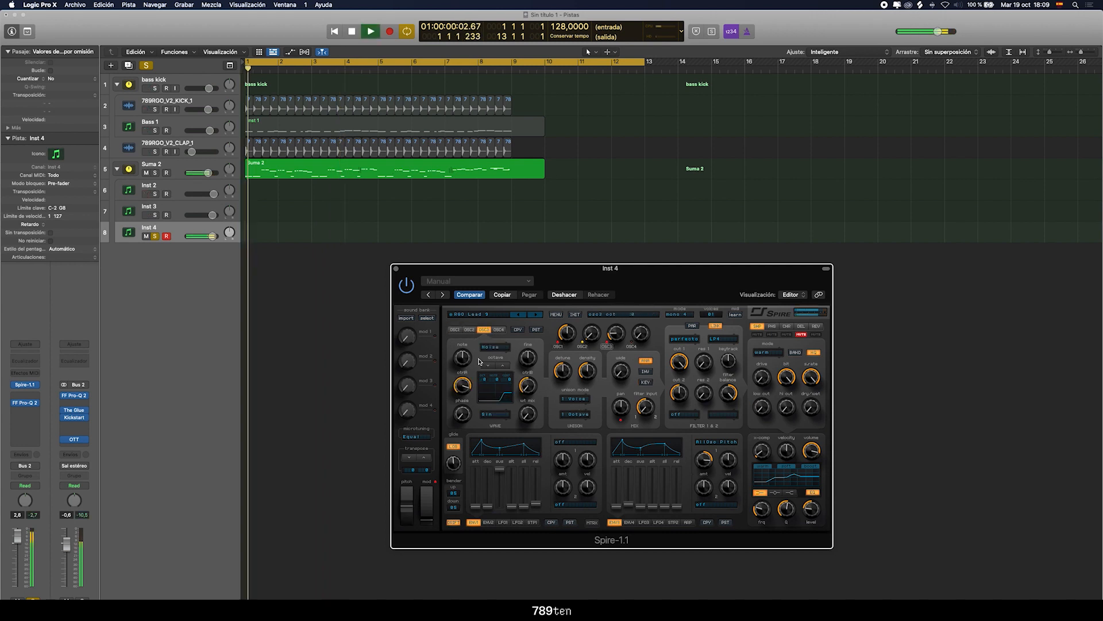
Solo the Suma 2 stack, set the Inst 4 volume to 3.1 dB, and clear the solos to hear the full mix
key("space")
left_click(155, 173)
key("space")
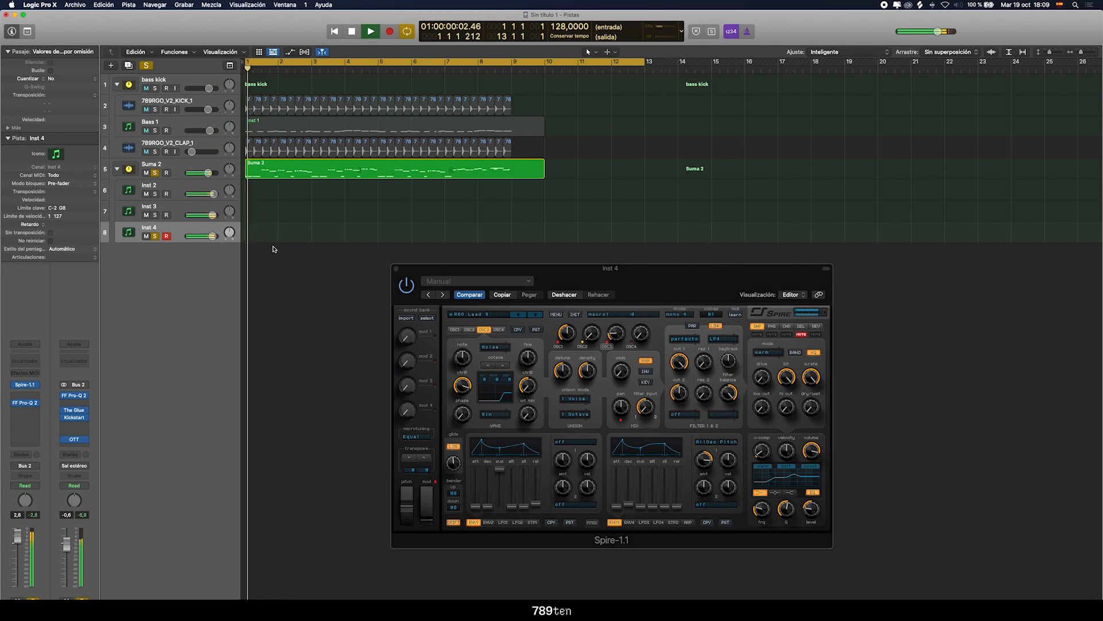
left_click_drag(212, 236, 214, 236)
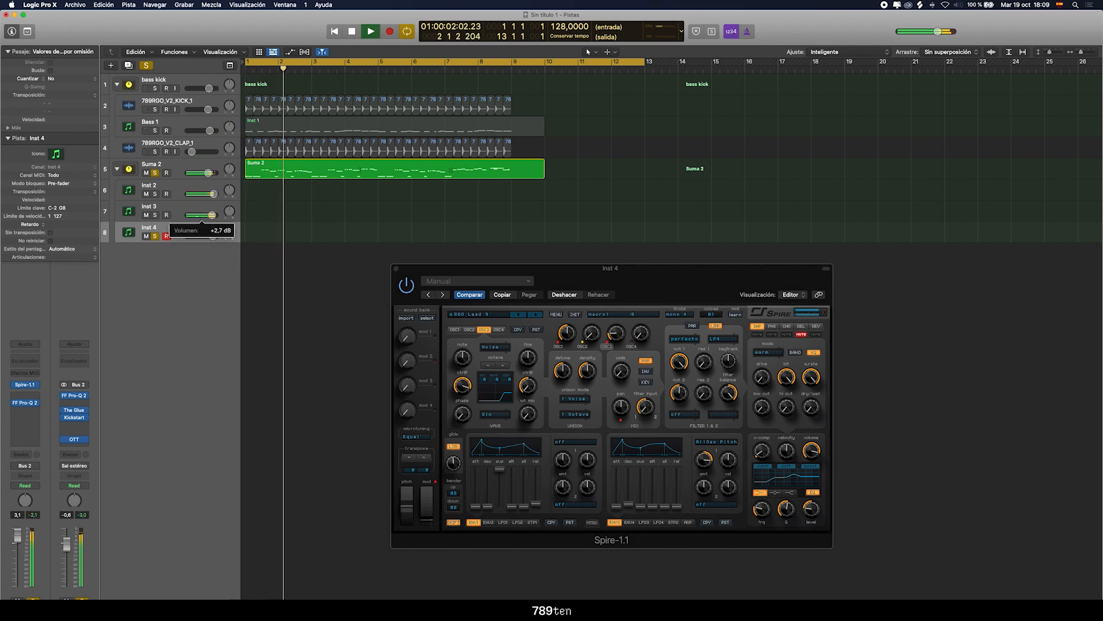
left_click(155, 236)
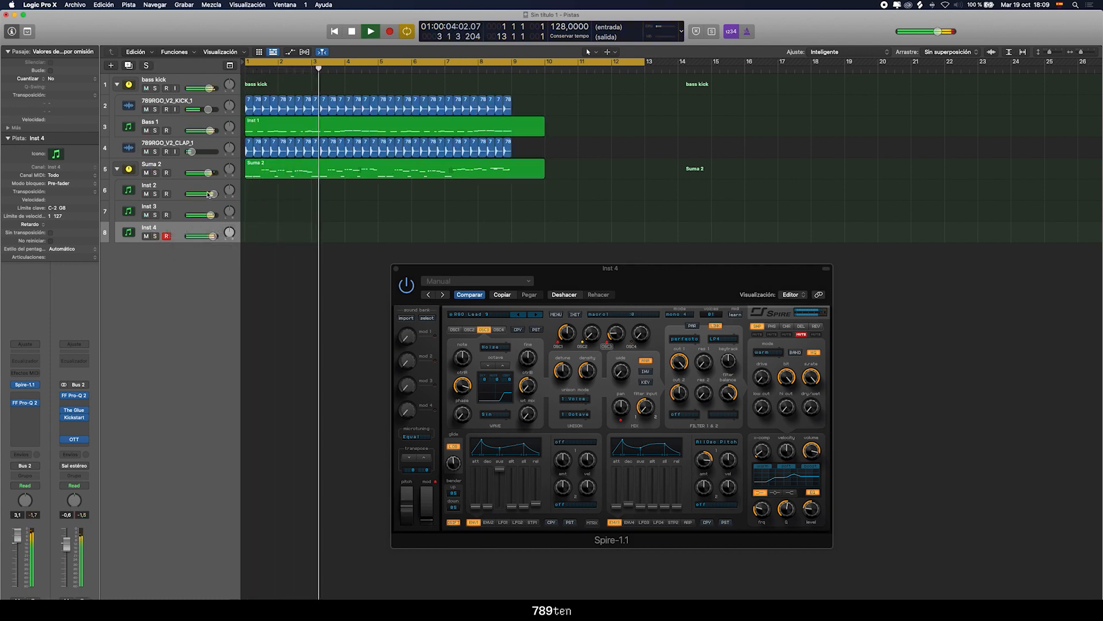
Lower the Suma 2 stack's volume to about -2.2 dB, rebalance the kick and Bass 1 levels, and play the mix
left_click_drag(202, 175, 201, 176)
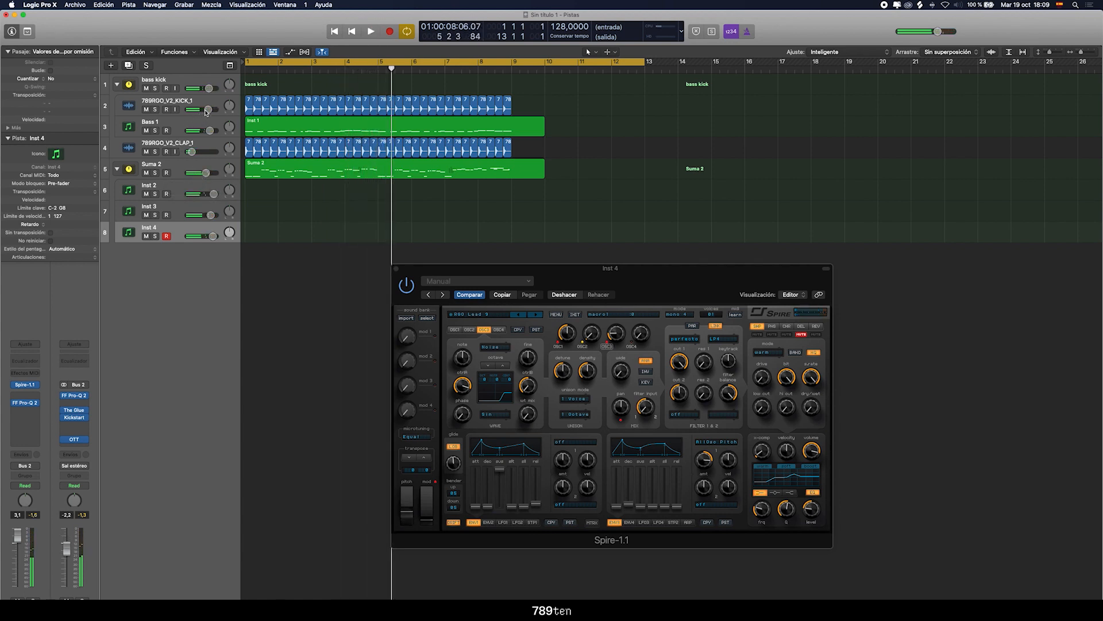
left_click(170, 112)
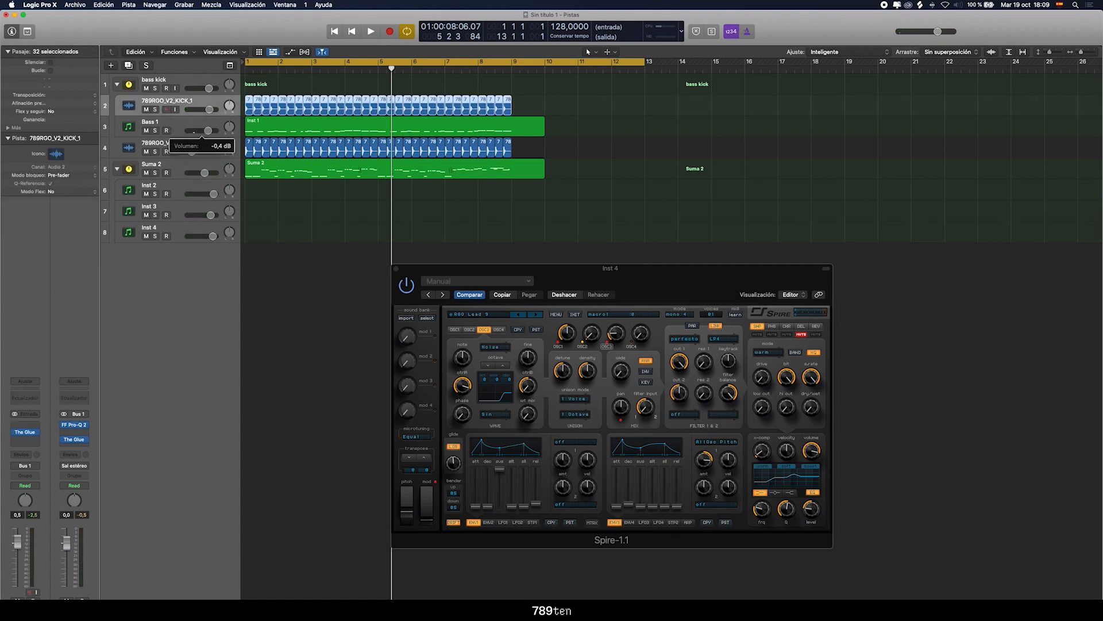
key("space")
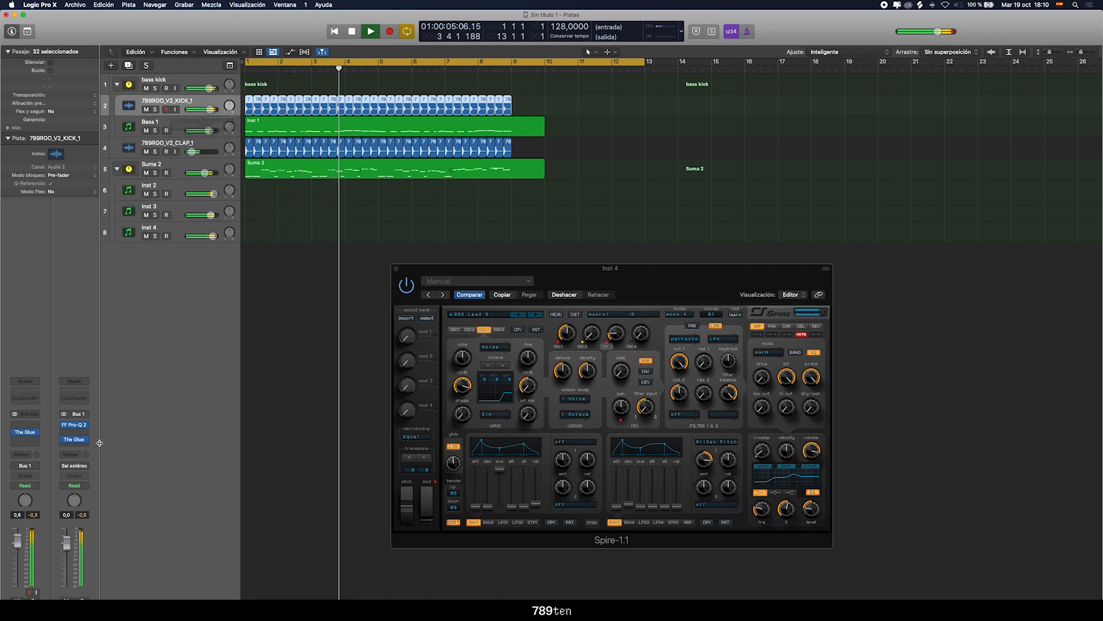
Insert a stereo Level Meter on the main master channel after the Invisible Limiter
left_click(175, 81)
key("space")
left_click(83, 441)
left_click(79, 441)
left_click(74, 440)
left_click(74, 446)
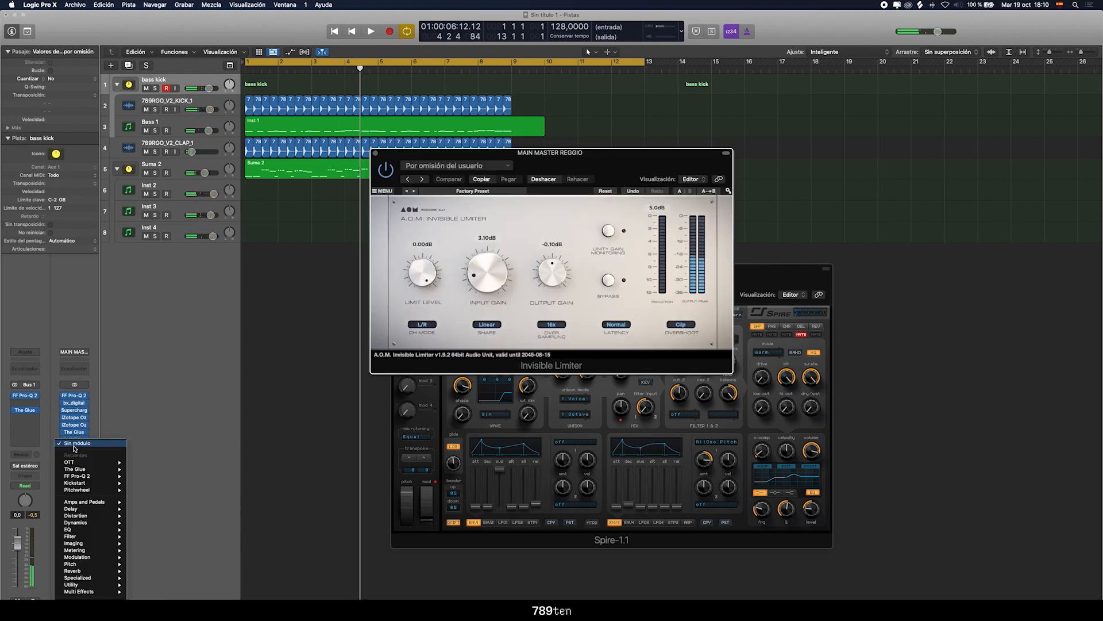
mouse_move(75, 585)
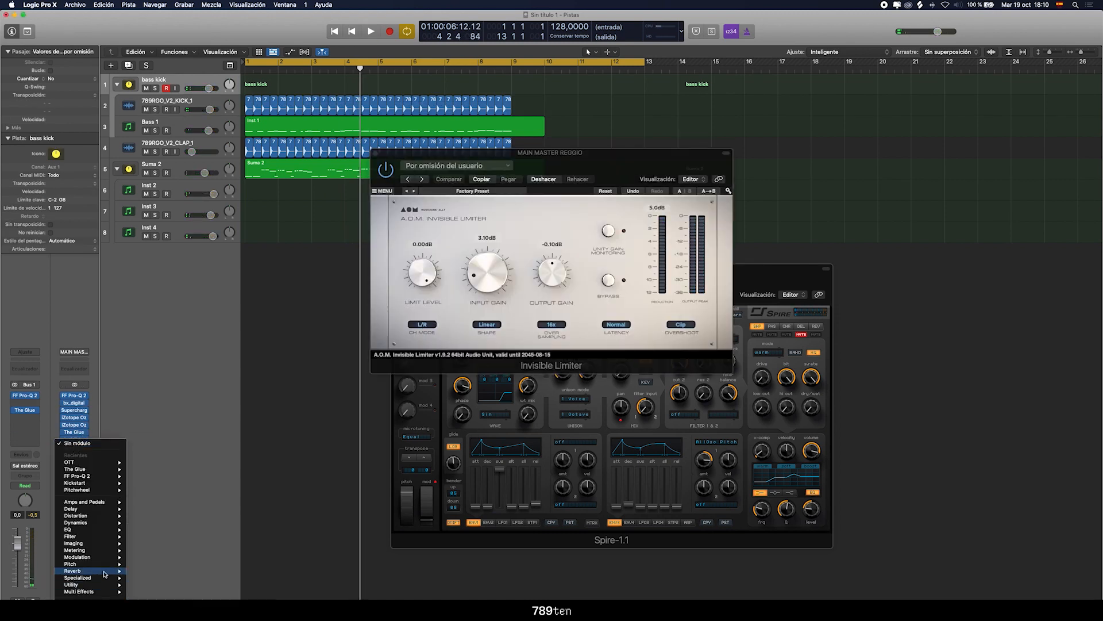
mouse_move(90, 552)
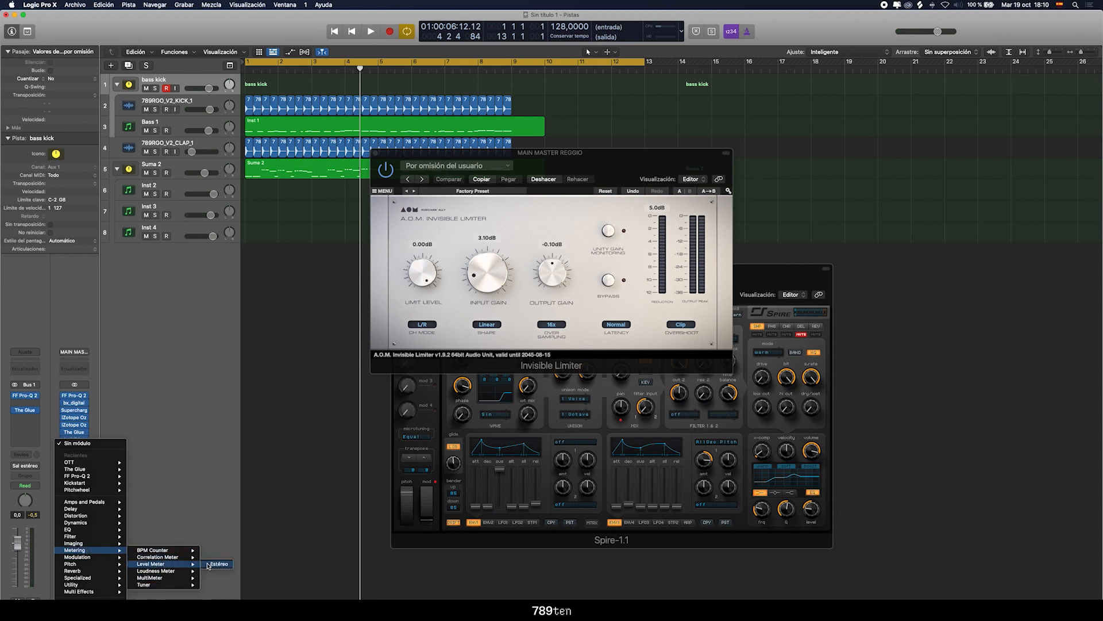
left_click(217, 564)
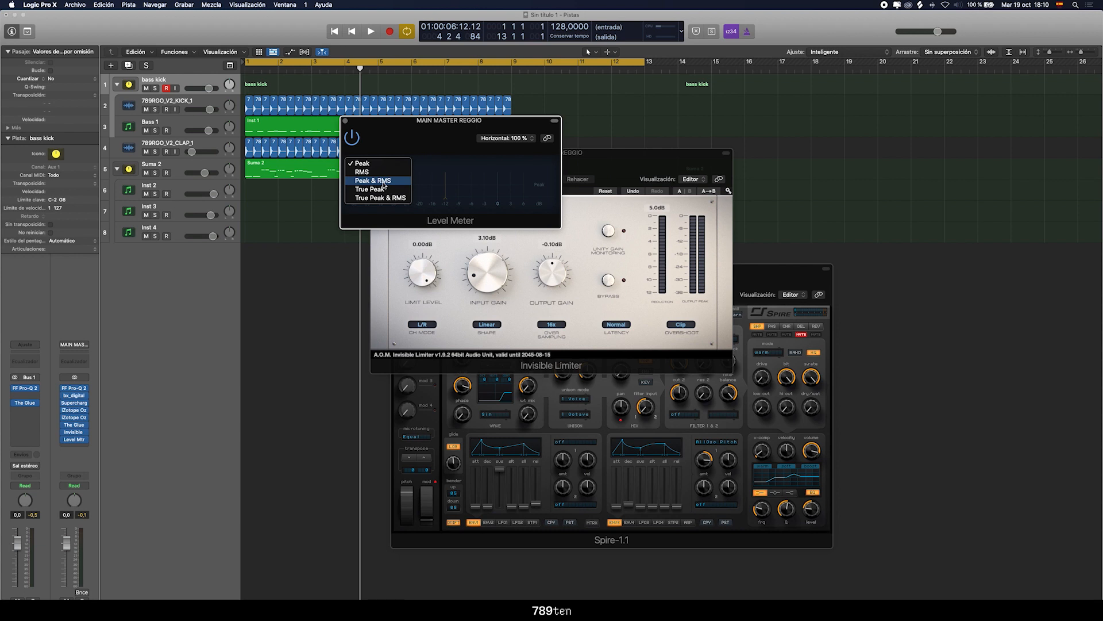
Set the Level Meter to Peak & RMS and play the track to check the master level
left_click(385, 181)
left_click_drag(460, 120, 455, 236)
key("space")
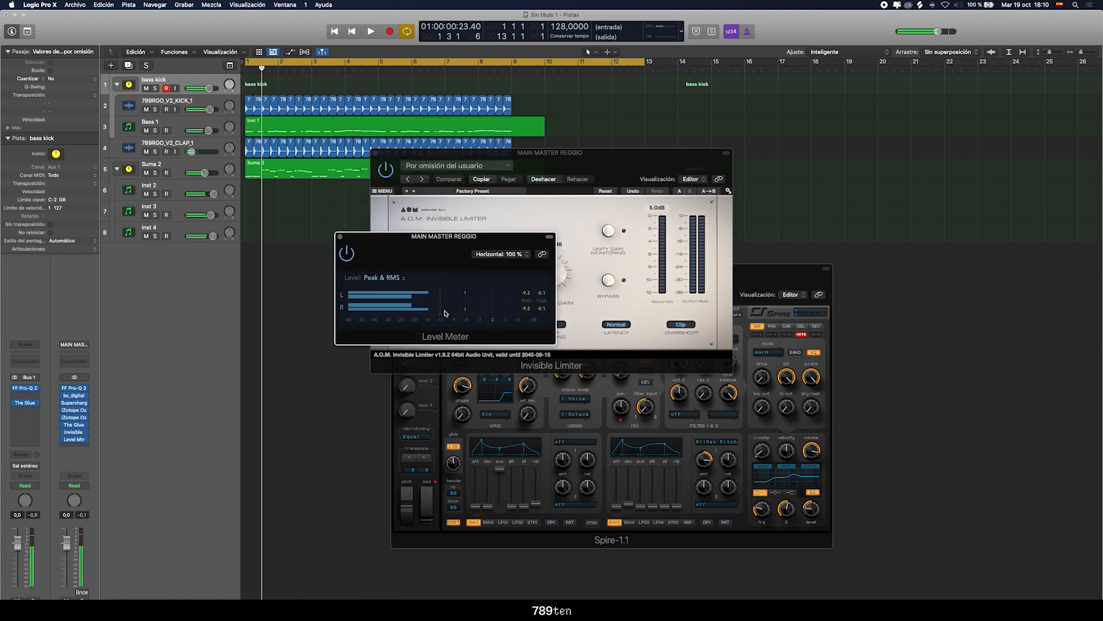
Raise the Invisible Limiter's input gain to about 4.3 dB while playing against the Level Meter, and close both plug-in windows
left_click_drag(421, 248, 323, 329)
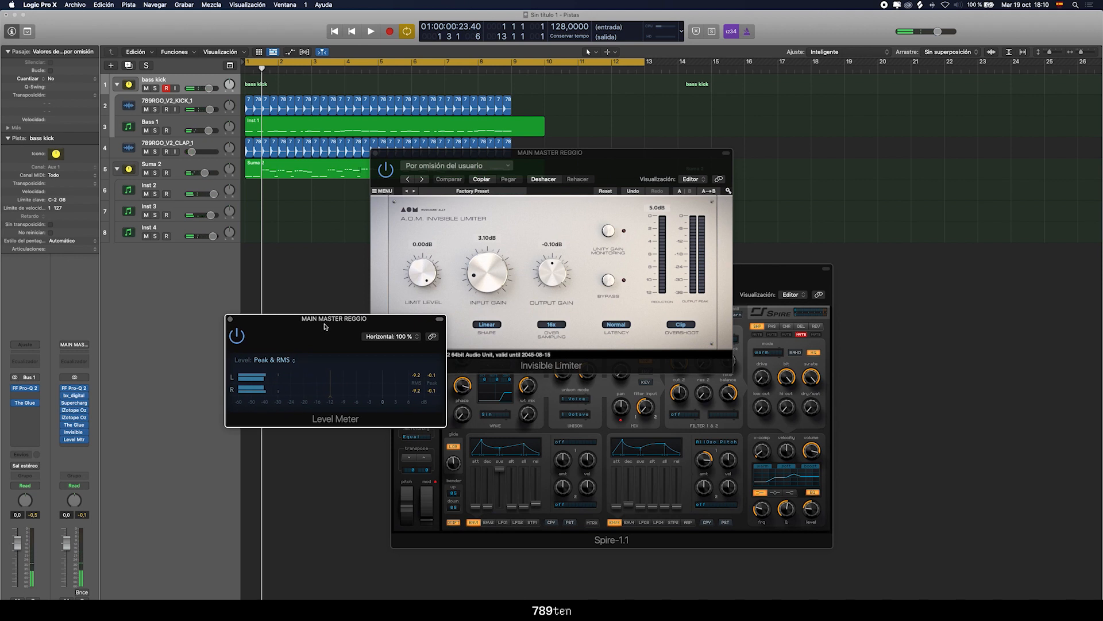
key("space")
left_click_drag(553, 156, 683, 126)
left_click_drag(636, 232, 637, 222)
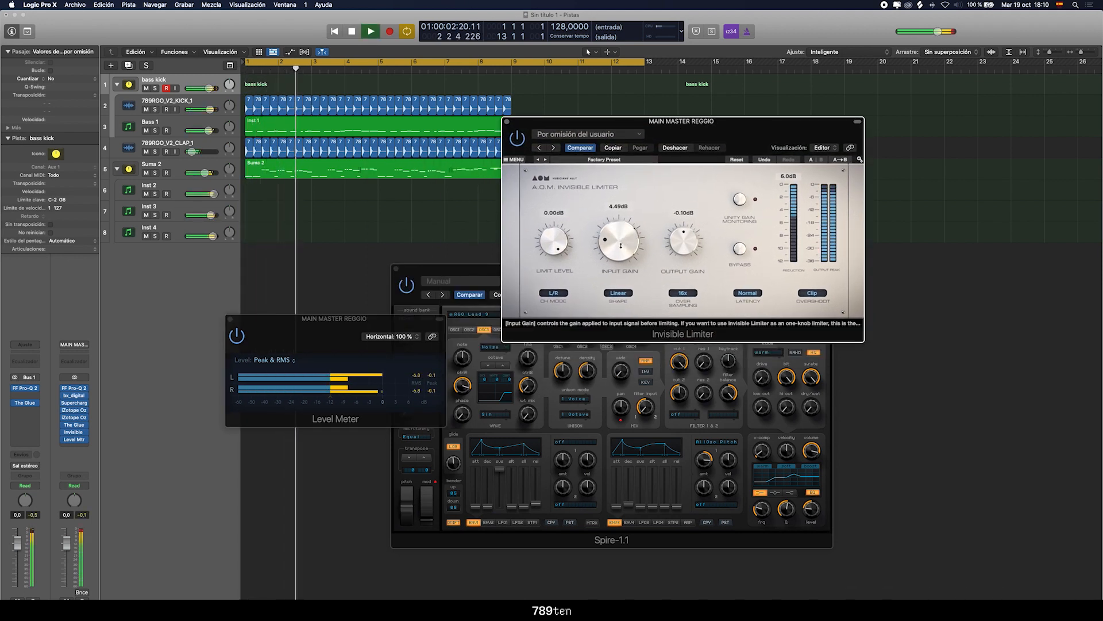
left_click_drag(620, 246, 610, 241)
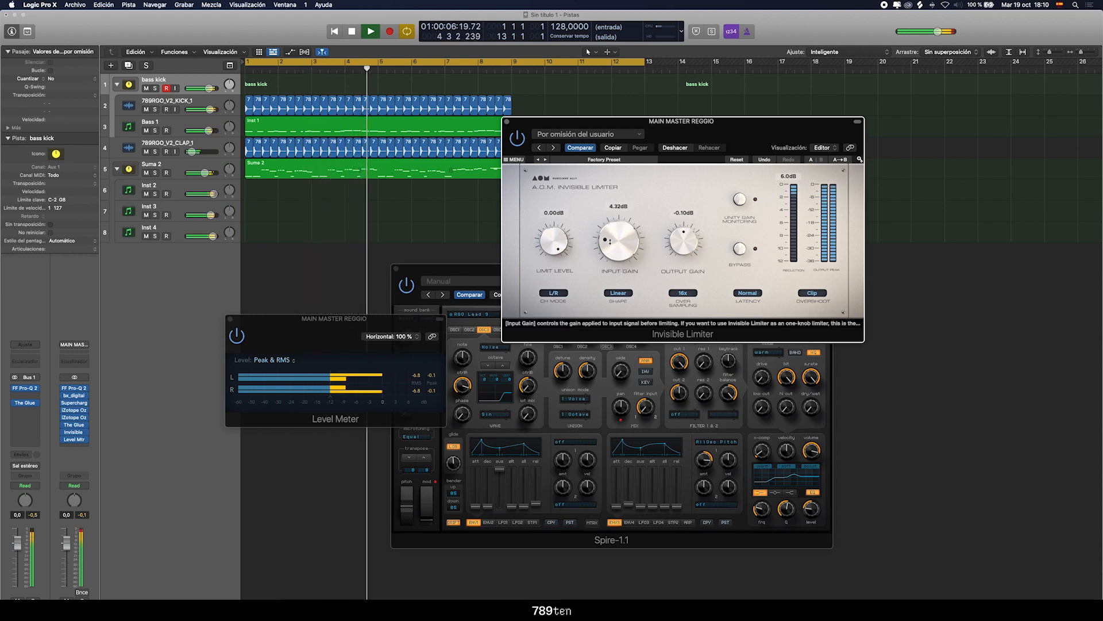
left_click(231, 319)
key("space")
left_click(508, 122)
Examine The Glue's compression on the main master channel during playback, and close the open plug-in windows
key("Return")
left_click(73, 424)
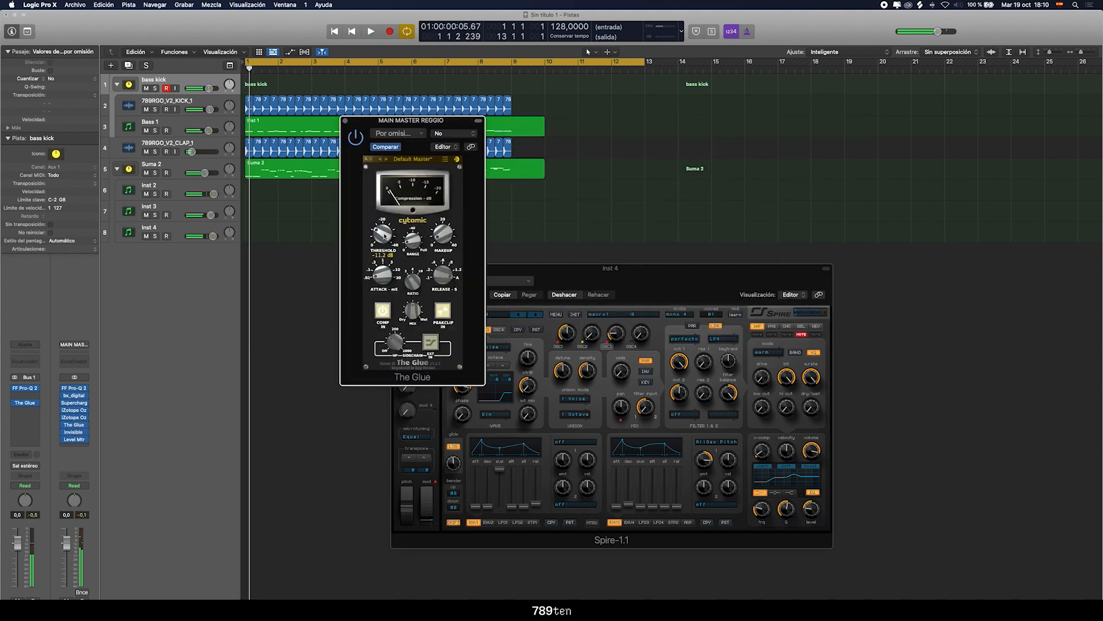
left_click_drag(395, 120, 311, 286)
mouse_move(320, 412)
key("space")
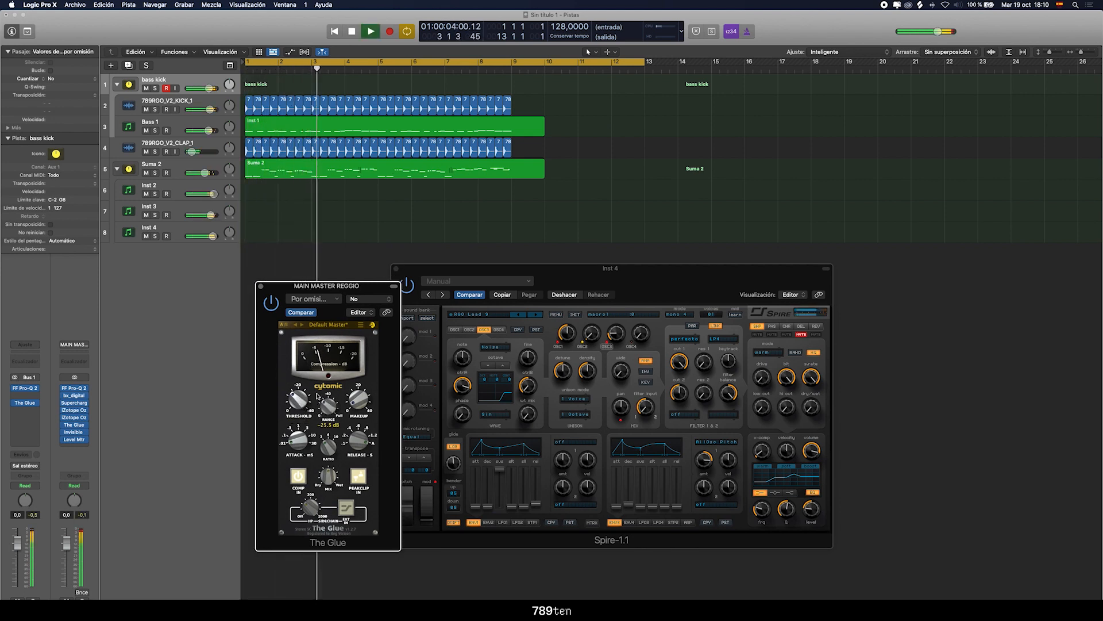
left_click(261, 286)
left_click(396, 268)
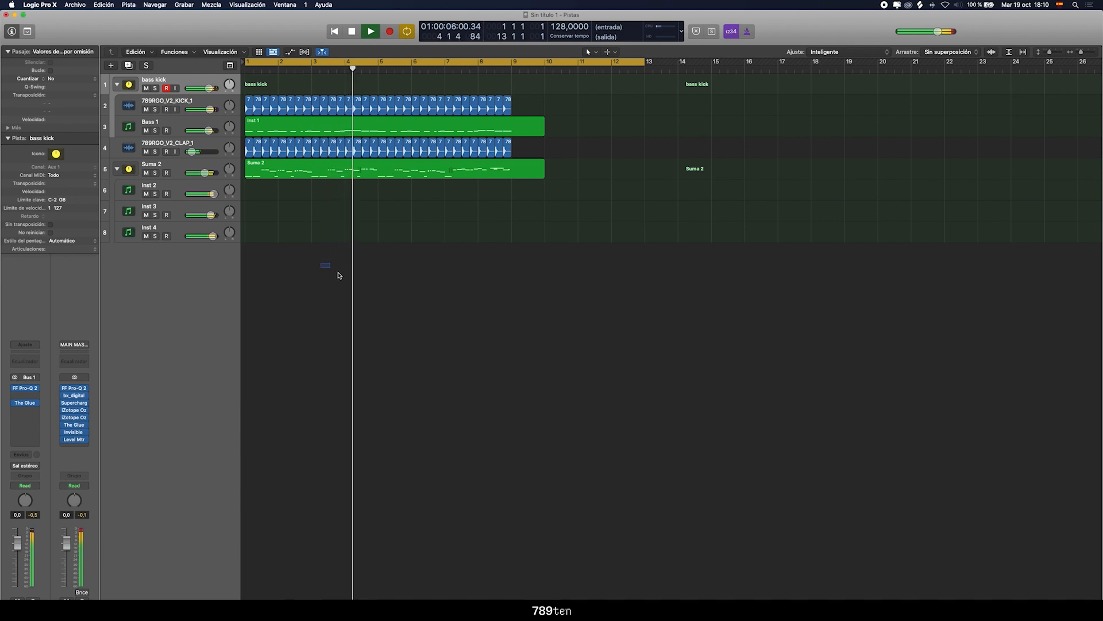
Solo the Suma 2 stack and insert FF Pro-Q 2 after OTT on its channel
left_click(178, 163)
left_click(155, 173)
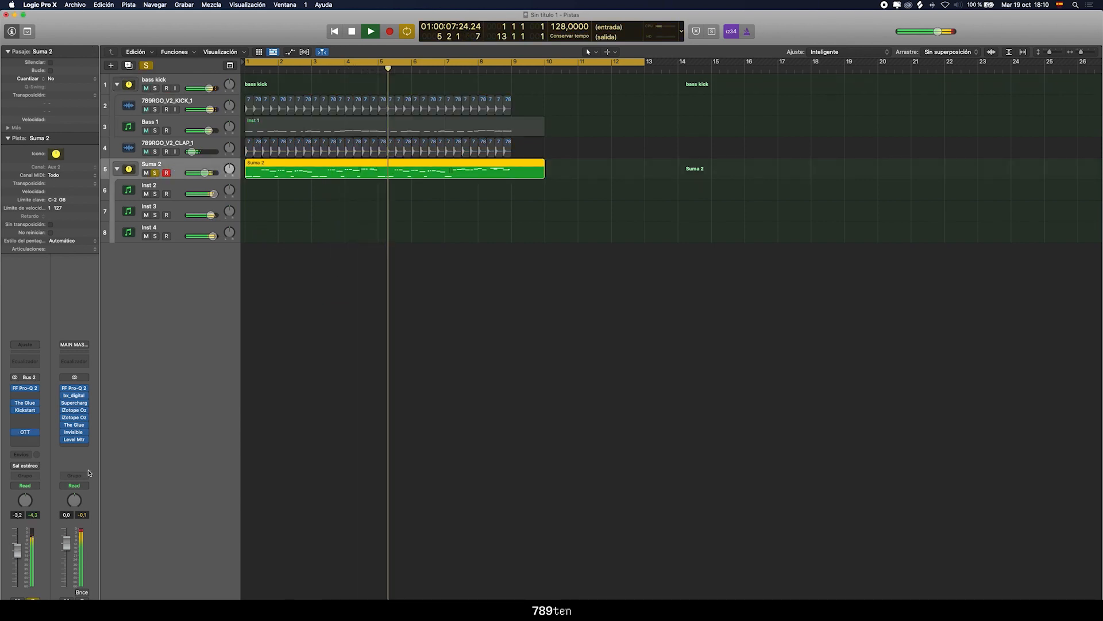
left_click(25, 438)
mouse_move(55, 481)
left_click(96, 477)
key("Return")
In the new Pro-Q 2, boost a bell about 3.3 dB near 296 Hz, raise the low cut to about 100 Hz, and unsolo Suma 2
left_click_drag(455, 227, 470, 204)
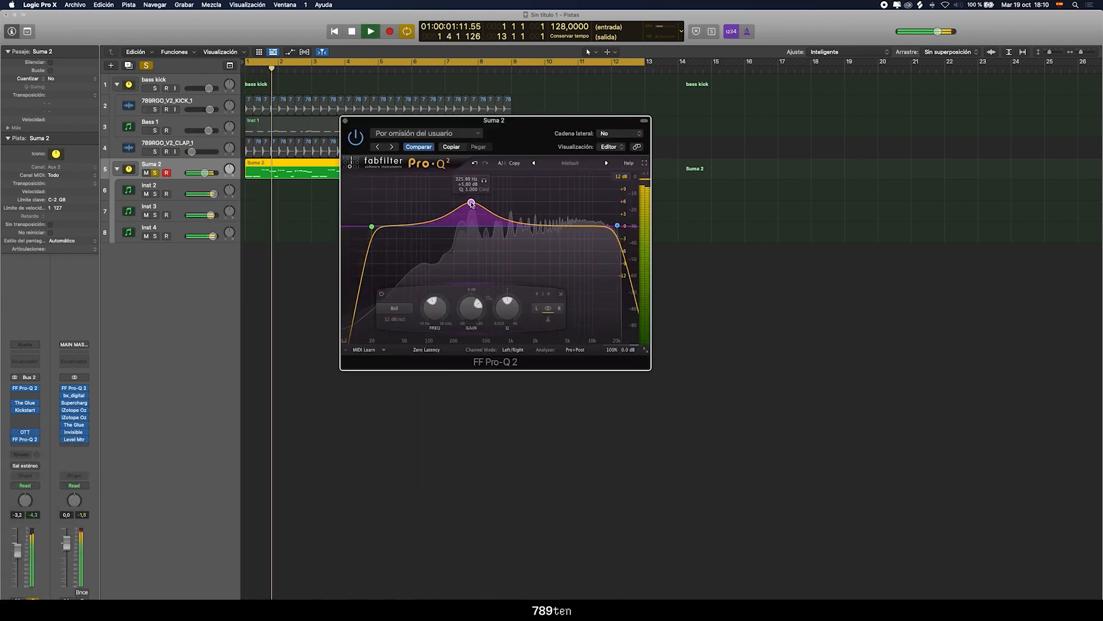
left_click_drag(372, 228, 430, 234)
left_click_drag(470, 205, 467, 213)
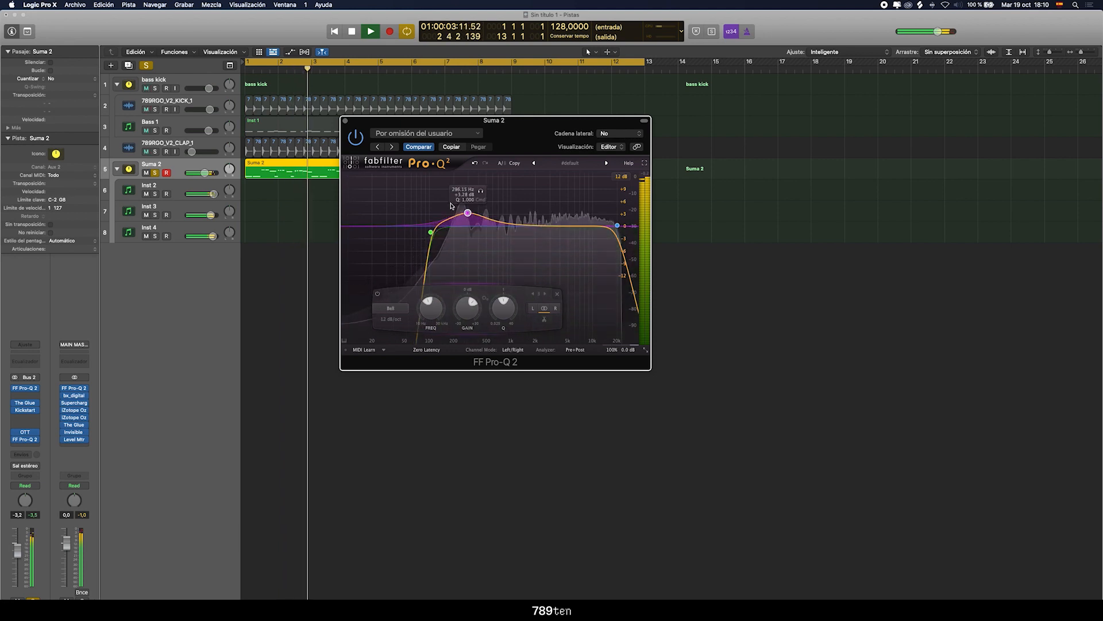
key("space")
left_click(155, 173)
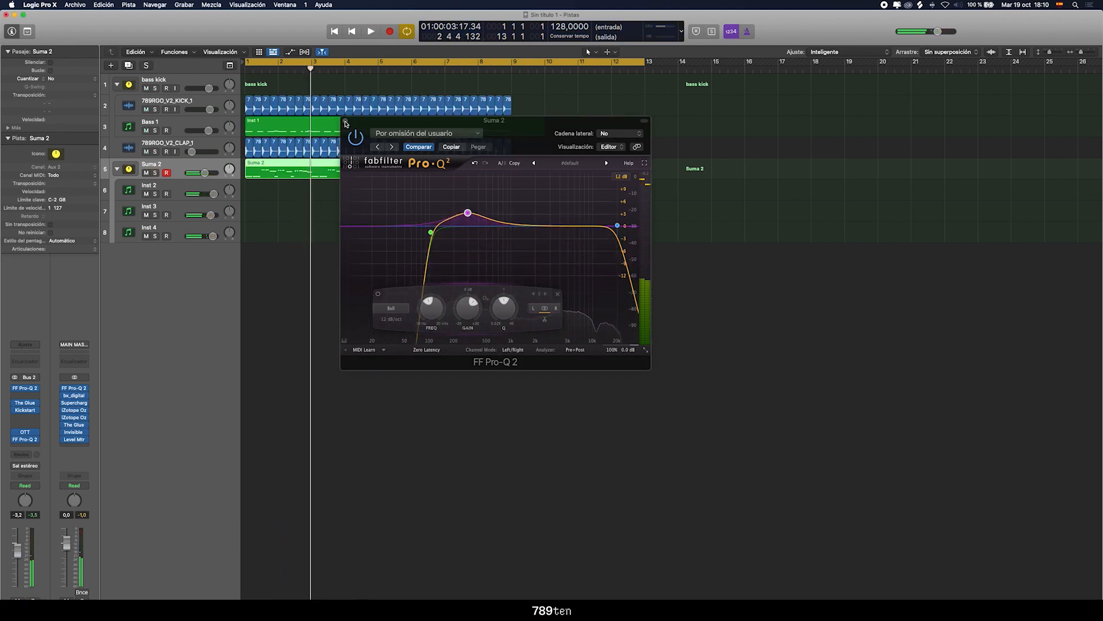
left_click(345, 121)
Collapse the Suma 2 stack and play the full mix from the beginning
left_click(119, 171)
left_click_drag(347, 328, 394, 369)
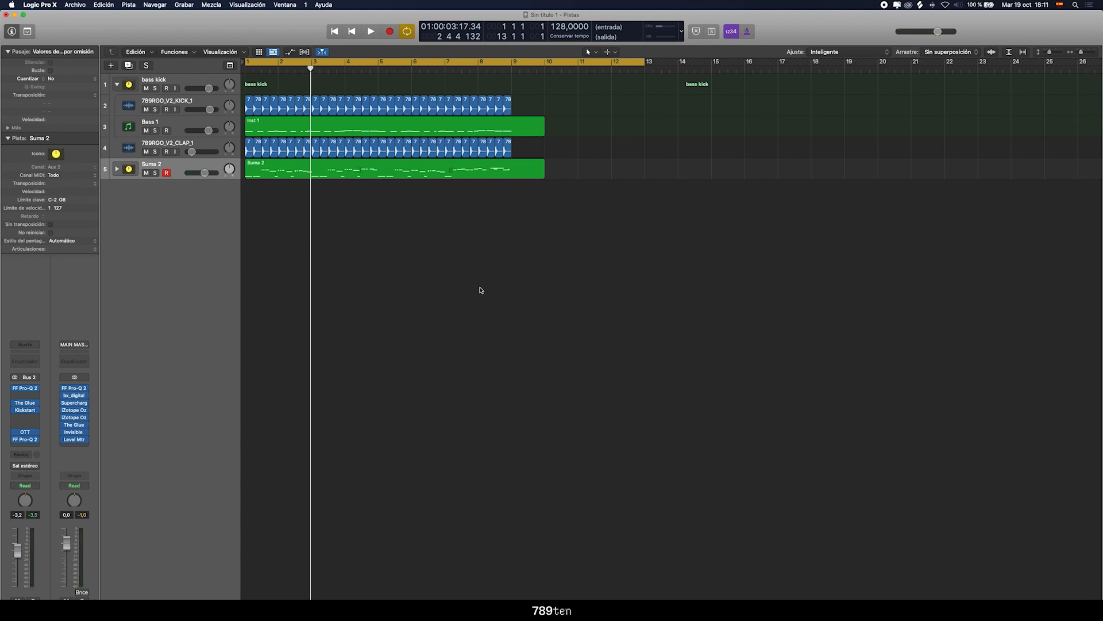
key("space")
key("space")
left_click_drag(378, 243, 326, 280)
key("space")
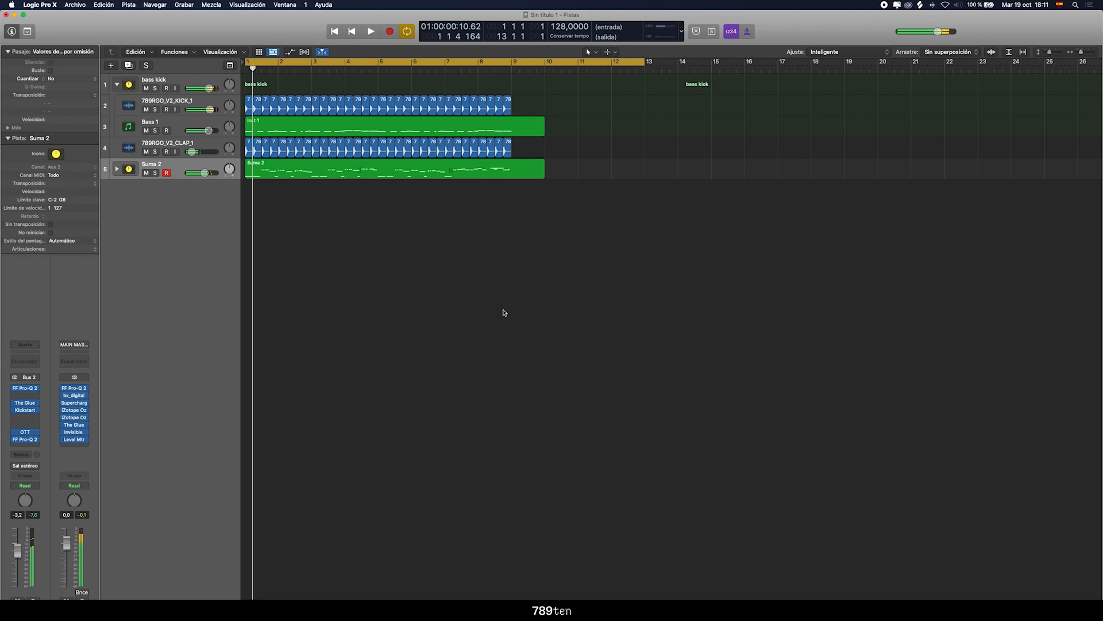
Switch to Finder, open the NOISEY FX folder inside FX, and preview 789RGO_V2_CROWD_FX_LOOP.wav
key("ctrl+Up")
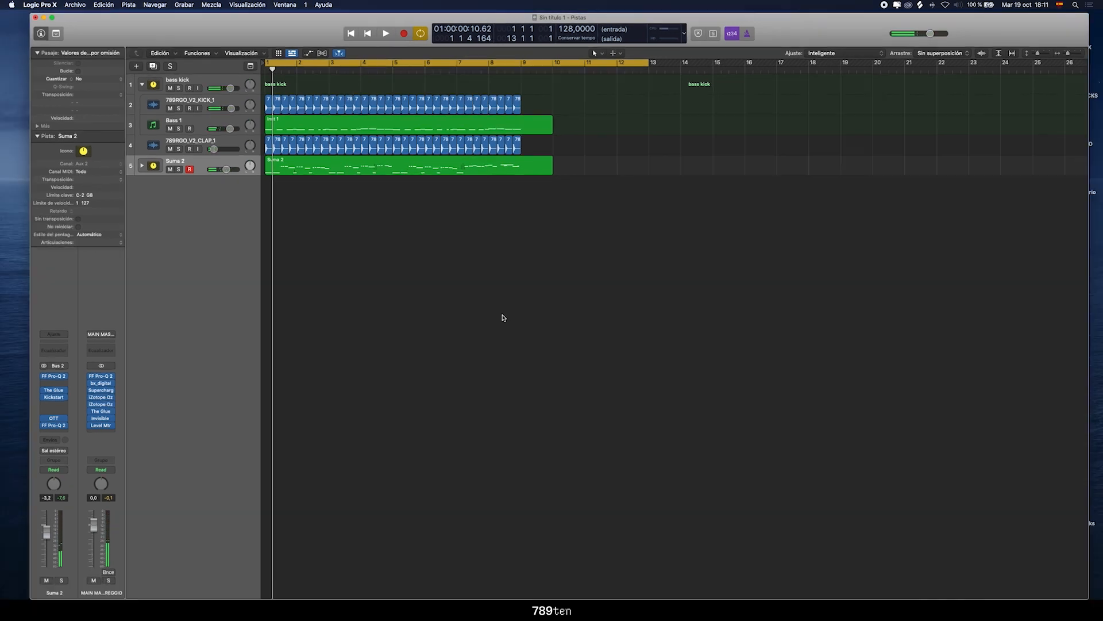
left_click(946, 510)
left_click(467, 250)
left_click(467, 250)
left_click(466, 250)
left_click(476, 250)
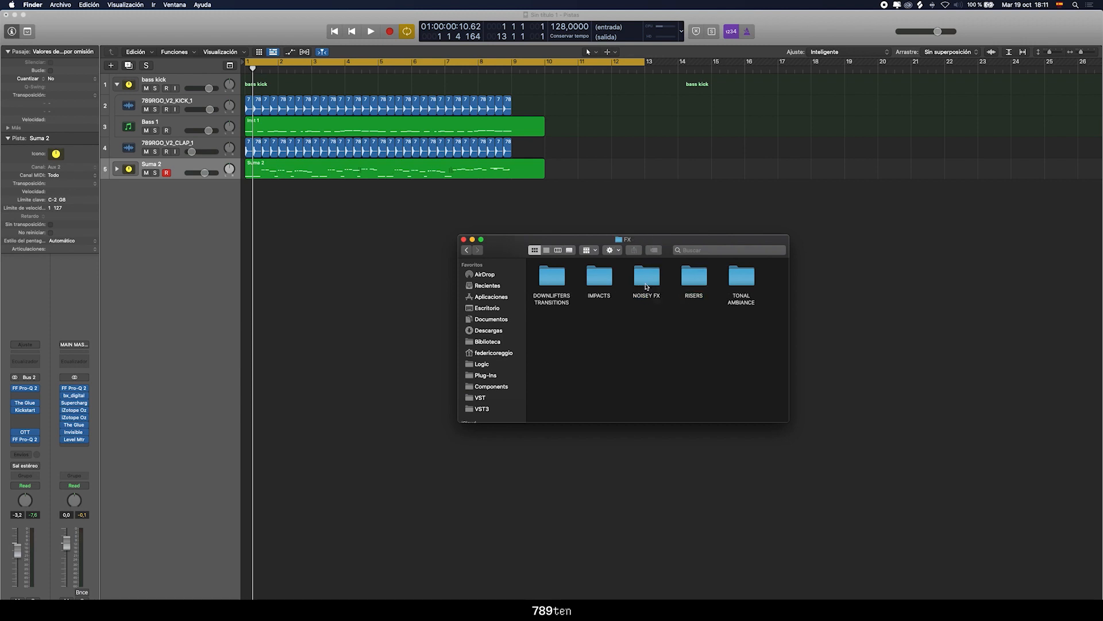
double_click(647, 278)
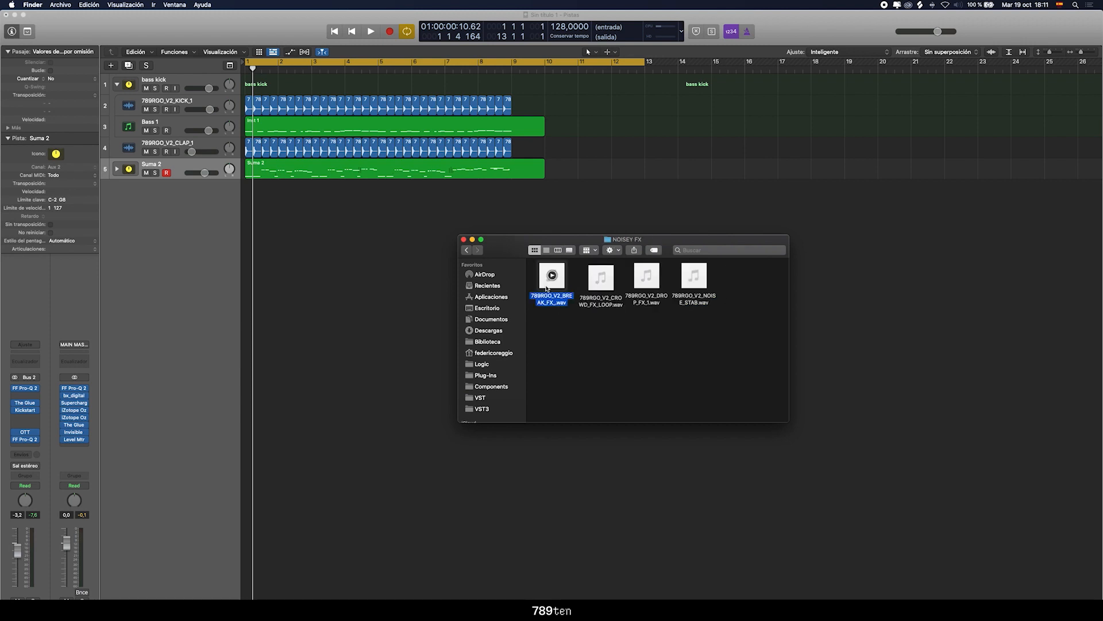
key("space")
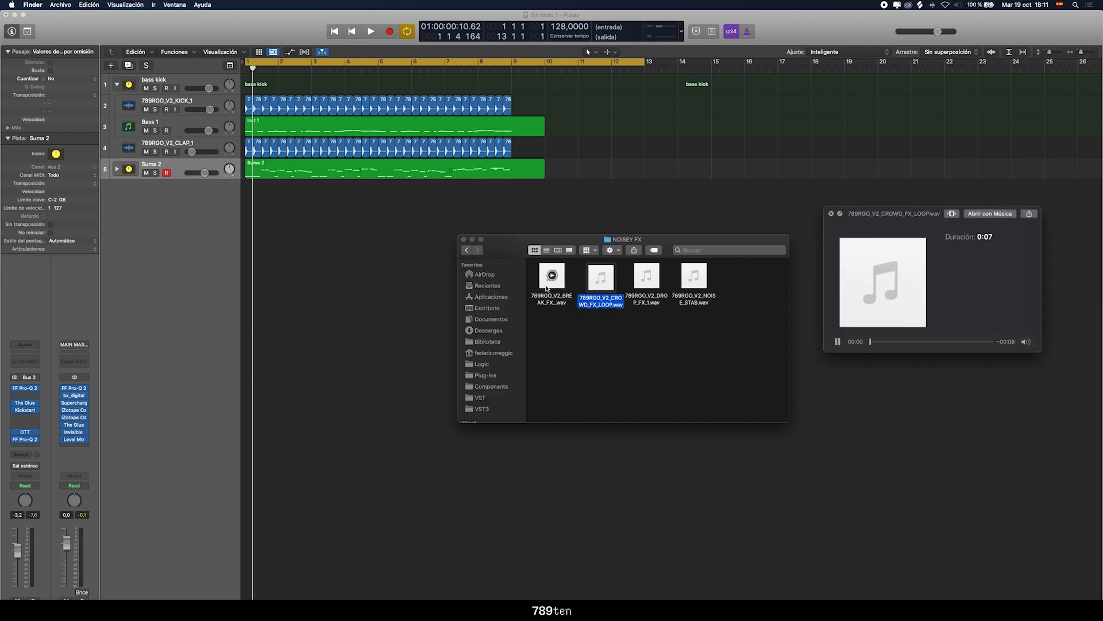
key("space")
Place 789RGO_V2_CROWD_FX_LOOP.wav on a new track at bar 1 and lower its volume to about -17 dB during playback
left_click_drag(601, 279, 257, 256)
left_click(186, 185)
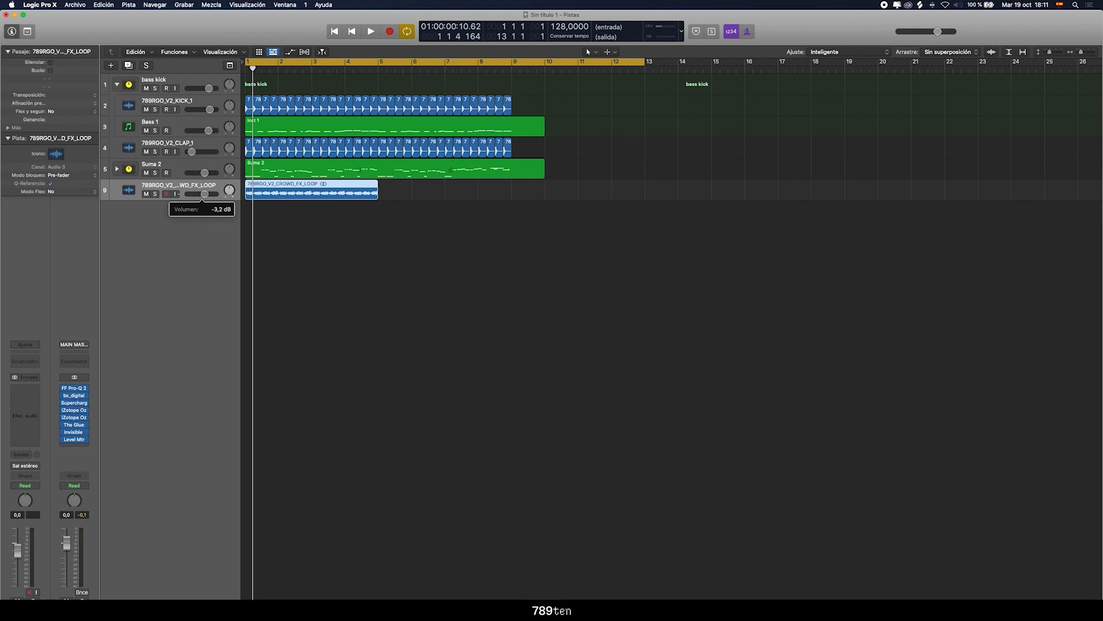
key("space")
left_click_drag(199, 194, 196, 198)
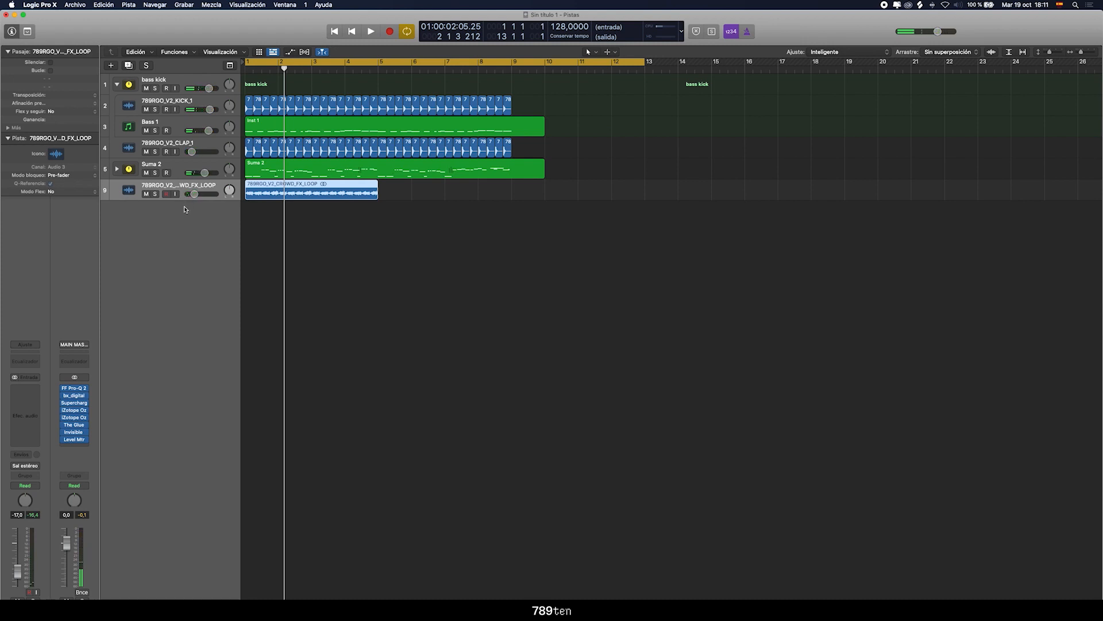
key("space")
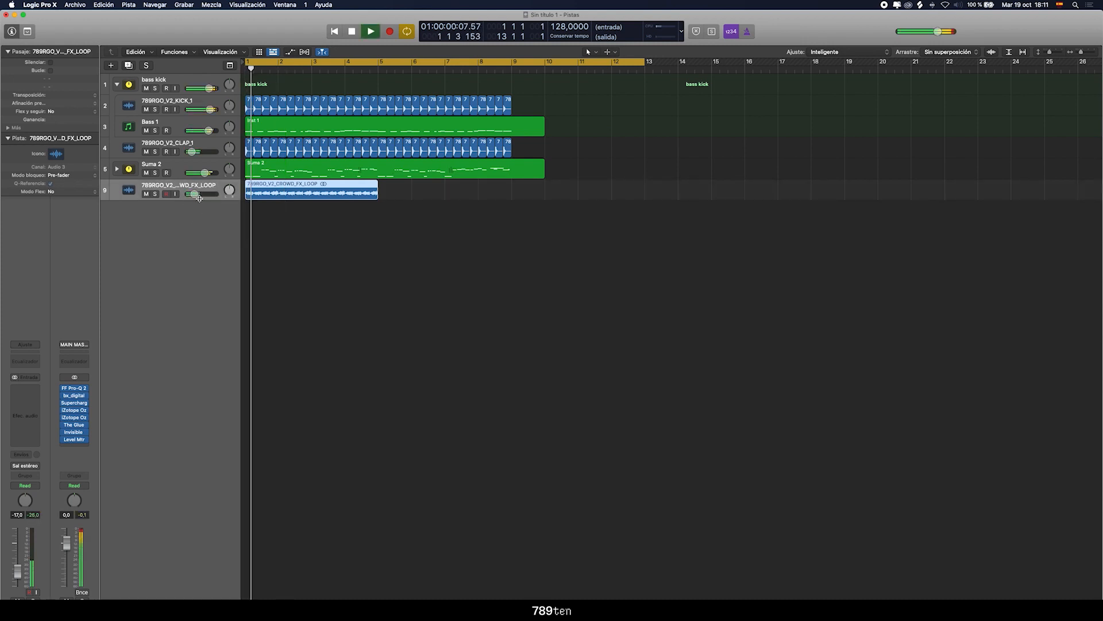
Solo the crowd loop track and insert a stereo Kickstart with its mix at about 85%
left_click(155, 194)
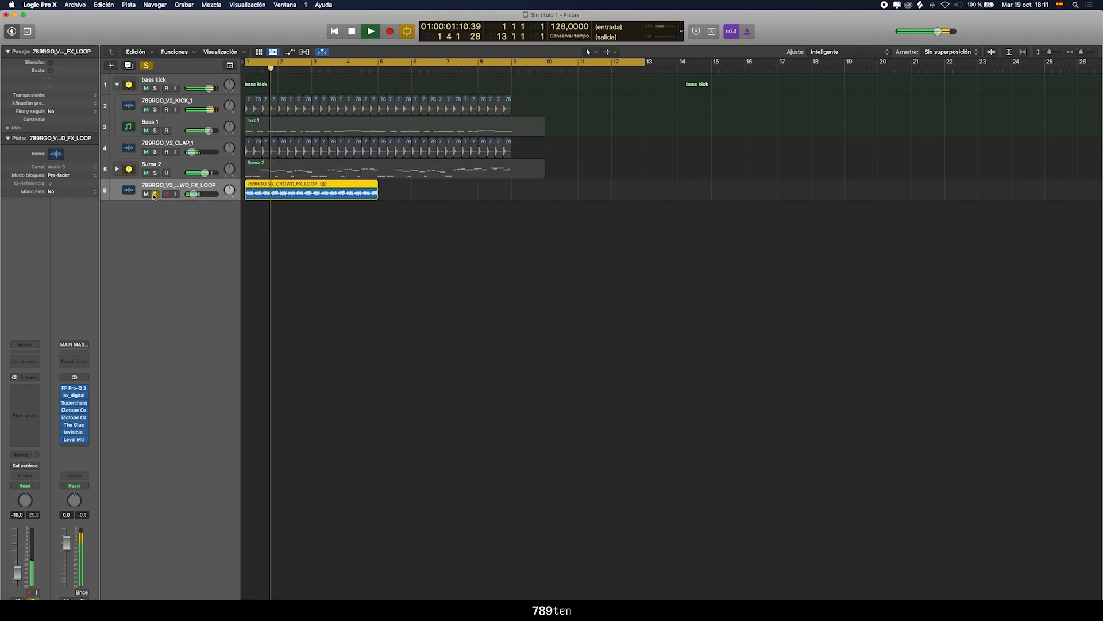
left_click(22, 420)
mouse_move(37, 447)
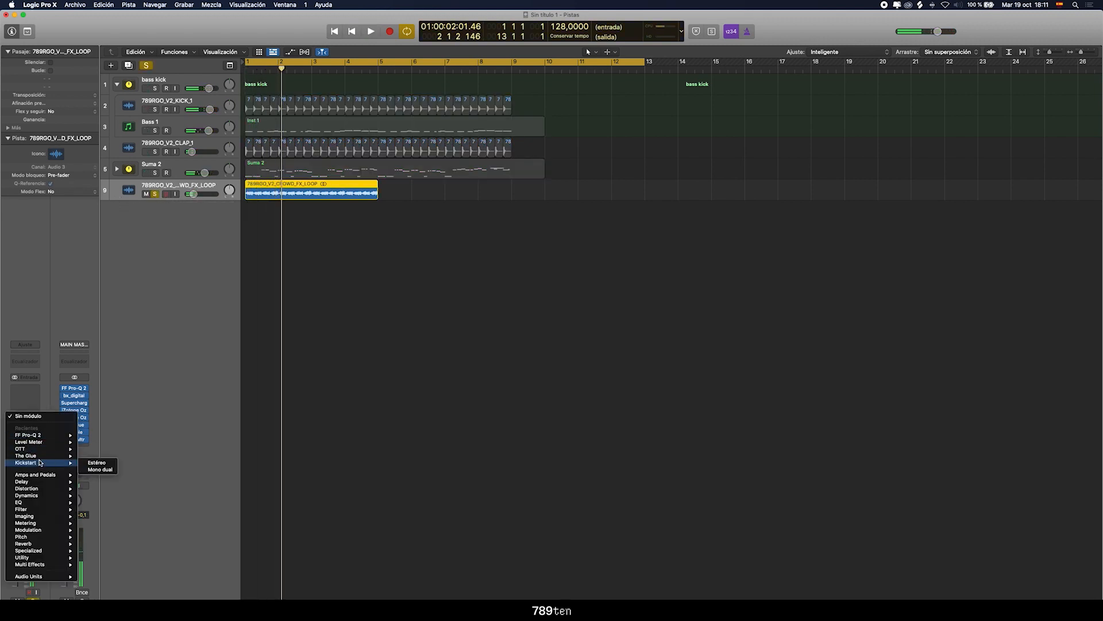
left_click(105, 465)
key("space")
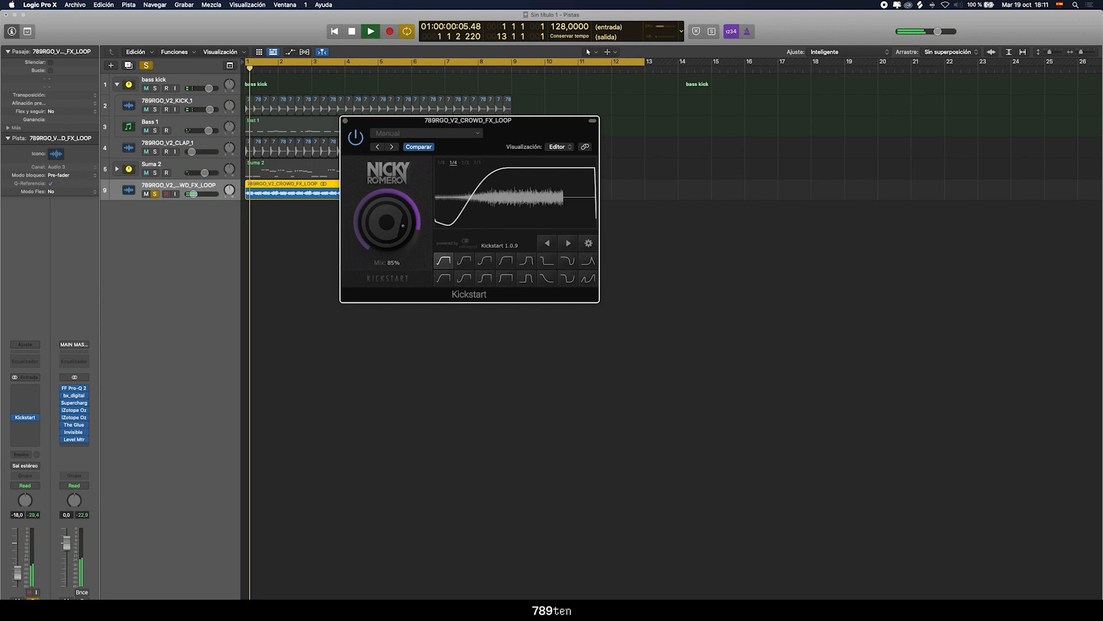
Unsolo the crowd loop track, hide the plug-in window, and set the track's volume to -16.2 dB within the mix
left_click(155, 194)
key("v")
left_click_drag(193, 194, 197, 195)
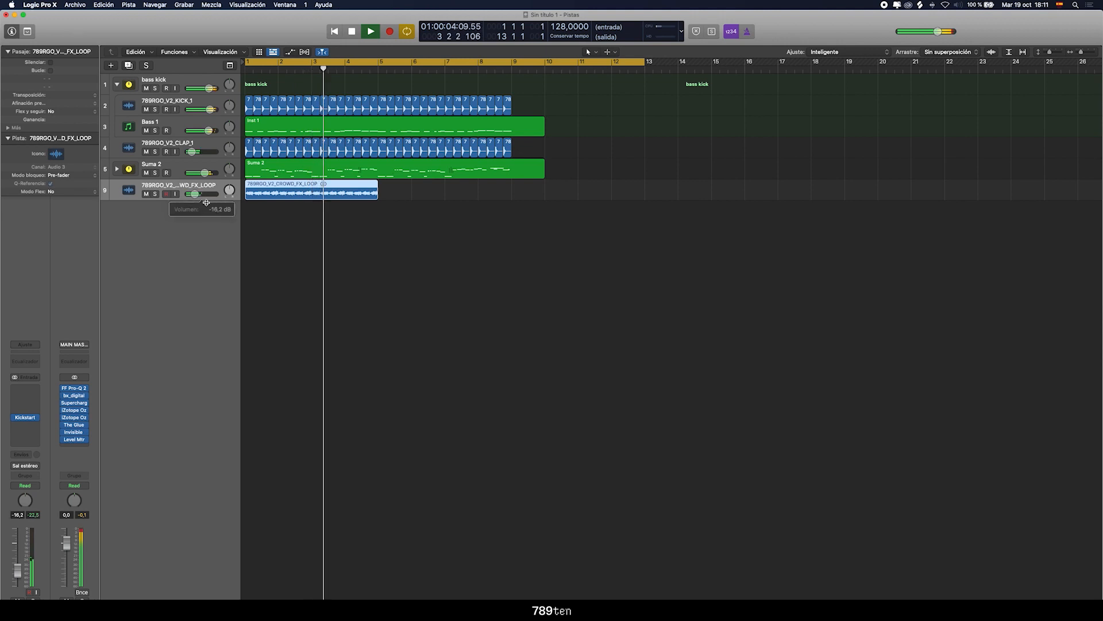
key("space")
Switch to Finder's NOISEY FX folder and add 789RGO_V2_DROP_FX_1.wav to a new track at bar 1
key("ctrl+Up")
left_click(985, 478)
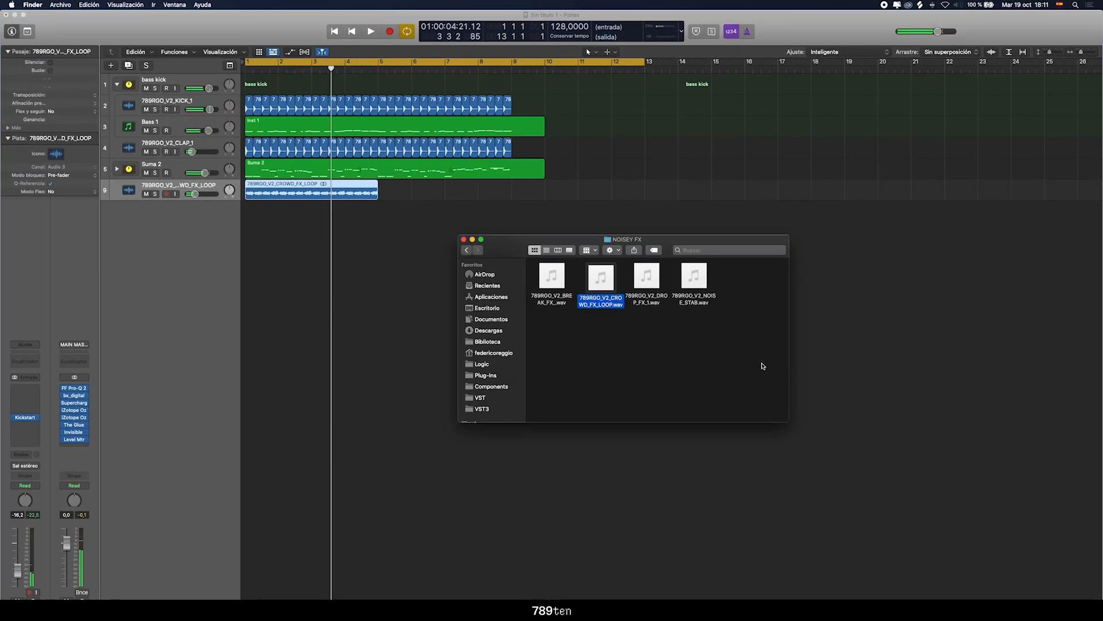
key("space")
key("space")
left_click(647, 278)
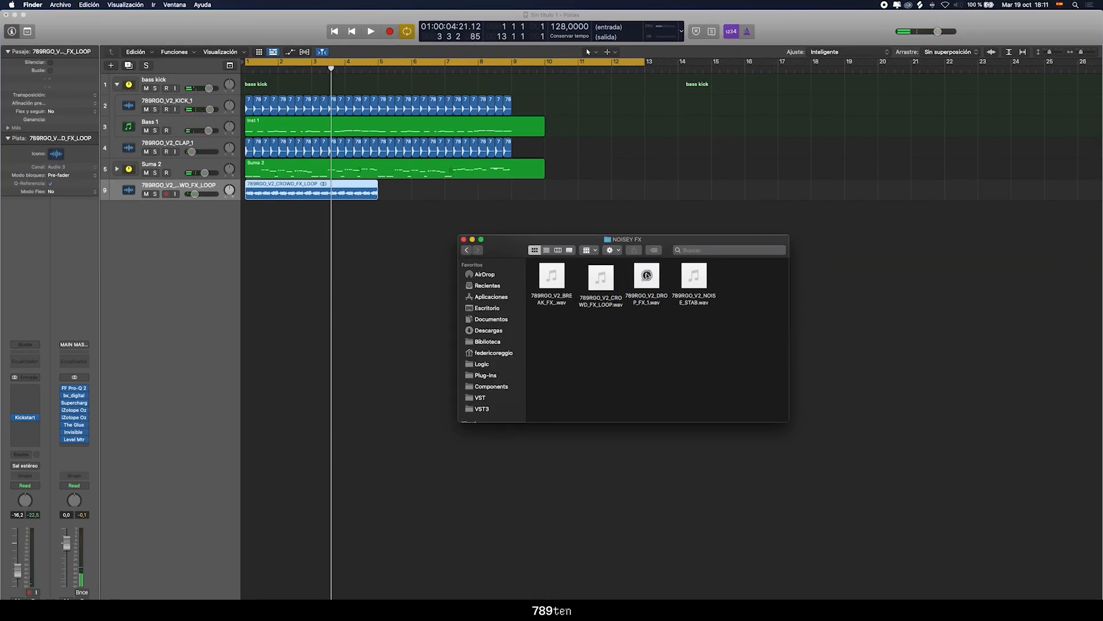
left_click_drag(555, 279, 253, 227)
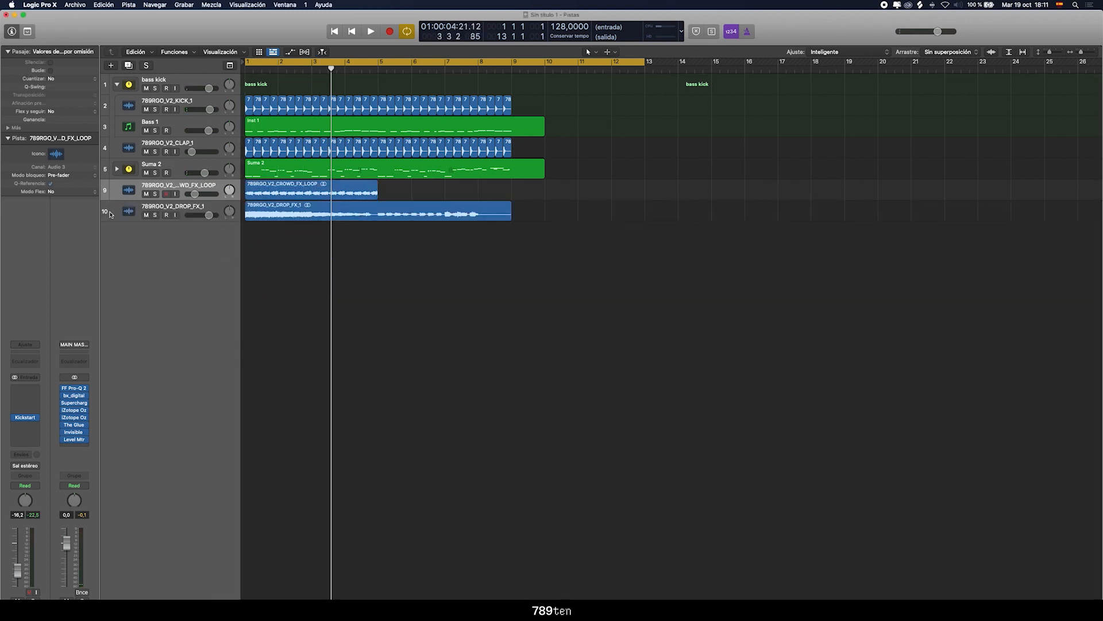
Play the mix and lower the drop FX track's volume to about -16.4 dB
key("space")
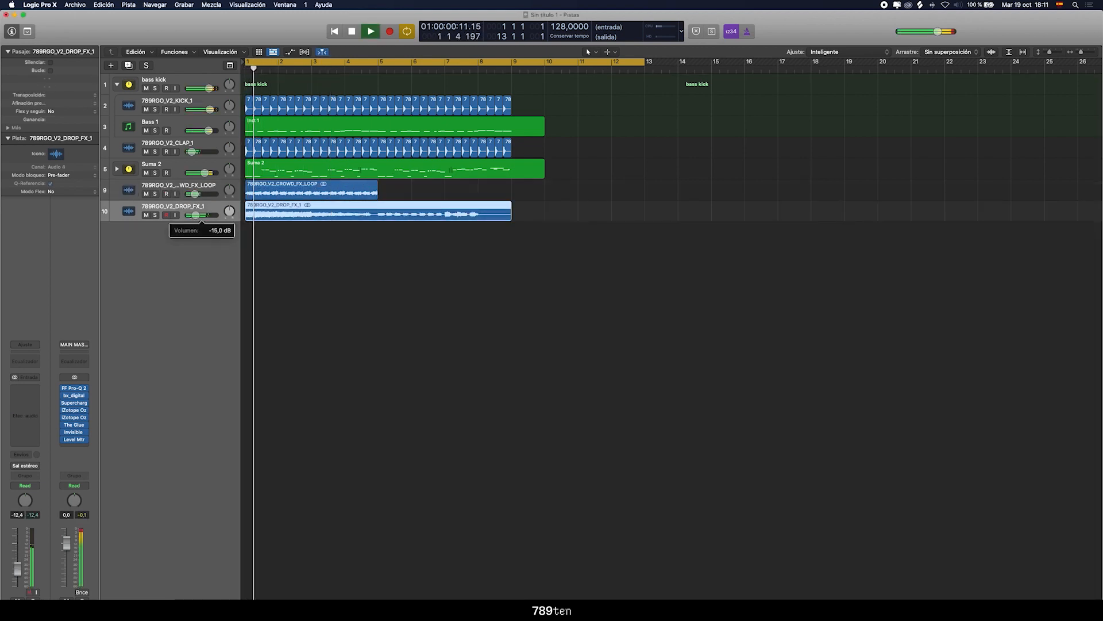
left_click_drag(195, 215, 196, 216)
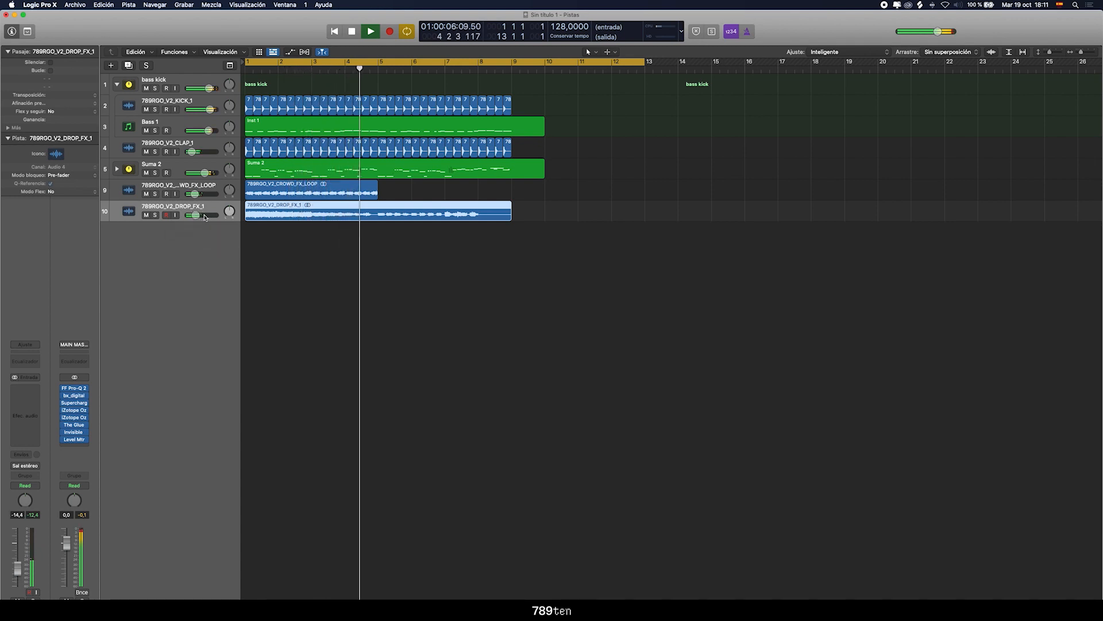
left_click(300, 256)
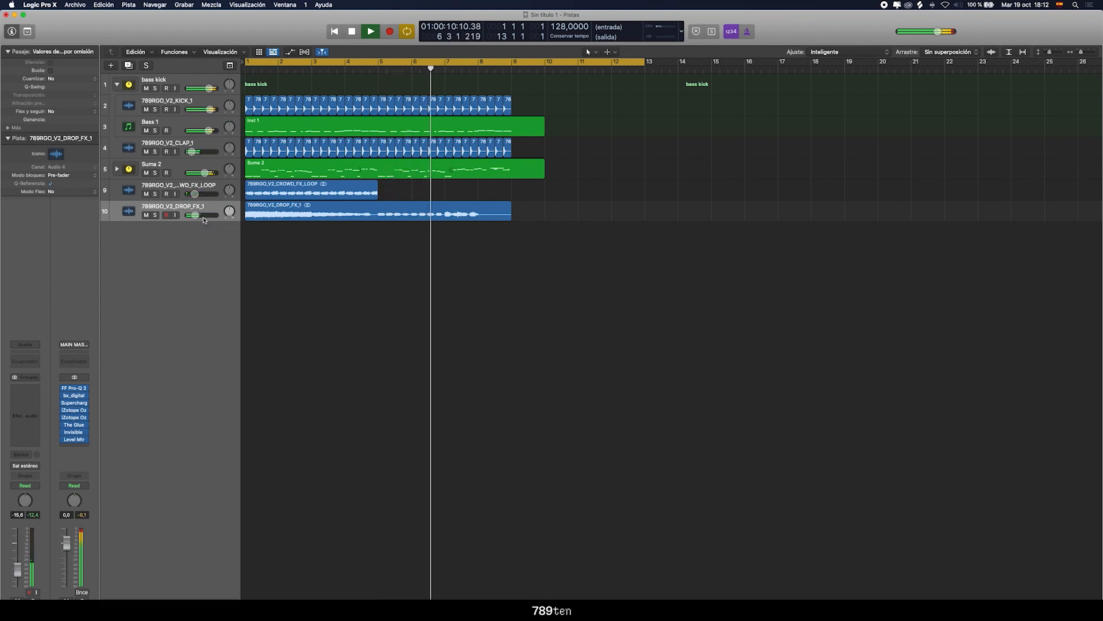
Select the 789RGO_V2_CROWD_FX_LOOP region
left_click(299, 192)
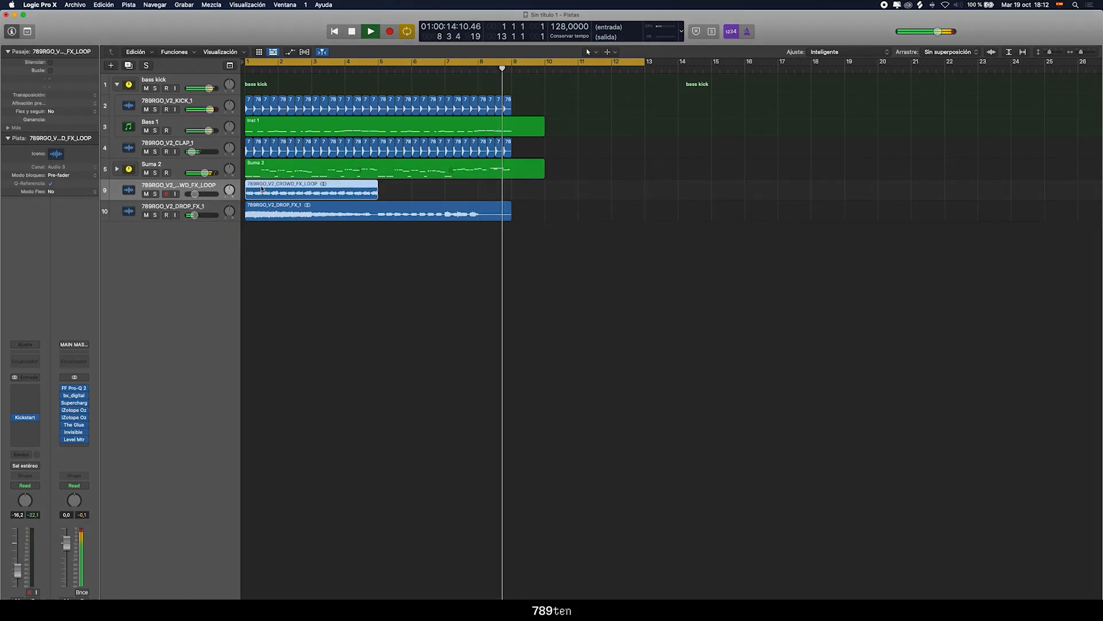